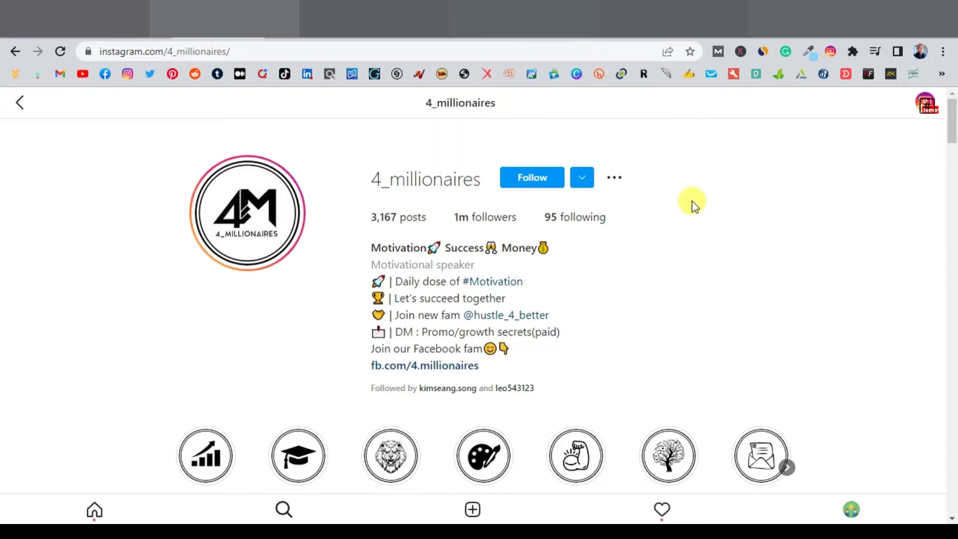
- Examine the story highlights and motivational posts on the 4_millionaires Instagram profile
{"action": "scroll", "coordinate": [682, 265], "scroll_direction": "down", "scroll_amount": 6}
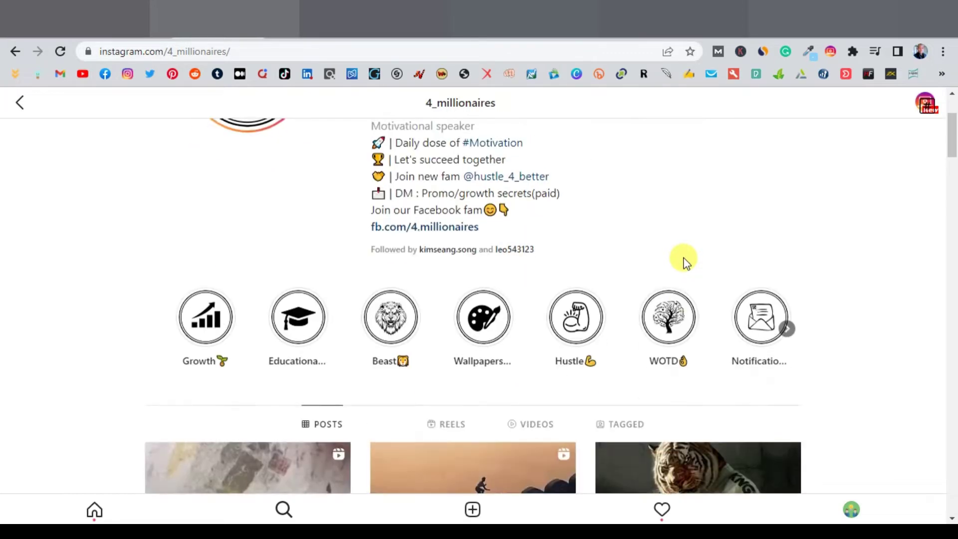
{"action": "scroll", "coordinate": [813, 257], "scroll_direction": "down", "scroll_amount": 1}
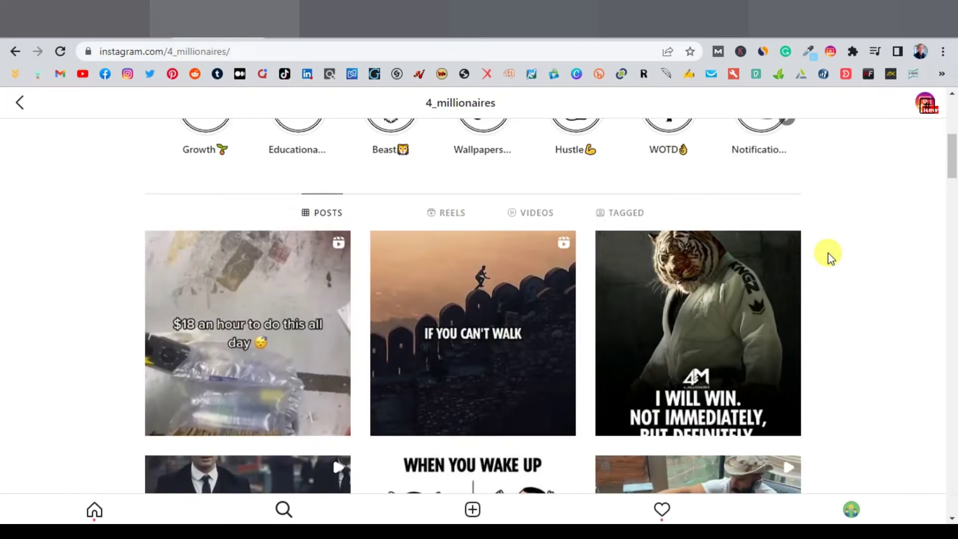
{"action": "scroll", "coordinate": [829, 256], "scroll_direction": "down", "scroll_amount": 2}
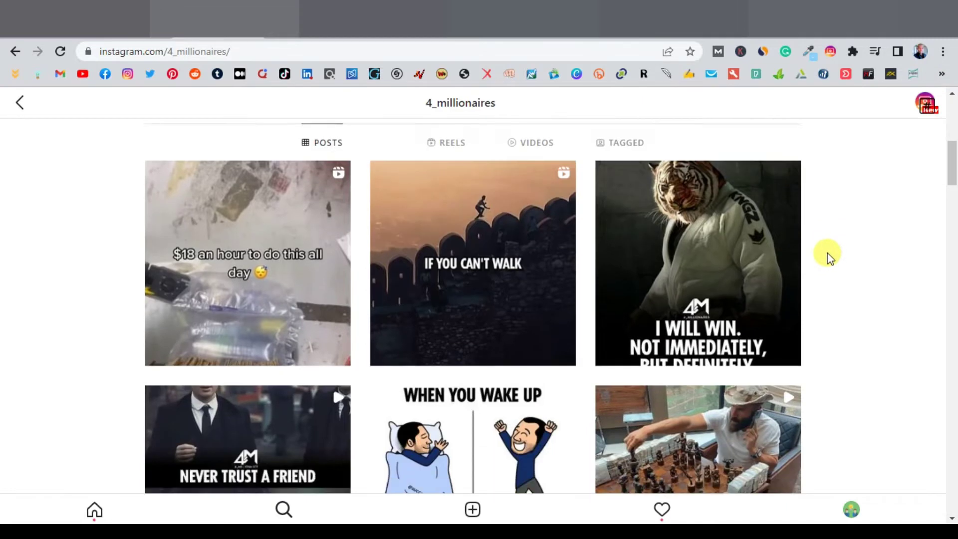
{"action": "scroll", "coordinate": [828, 256], "scroll_direction": "down", "scroll_amount": 8}
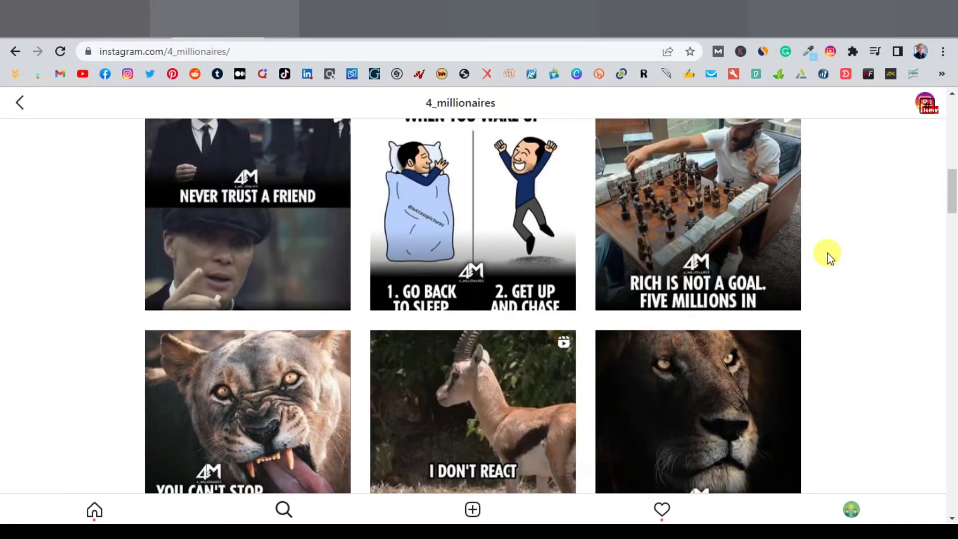
{"action": "scroll", "coordinate": [828, 253], "scroll_direction": "up", "scroll_amount": 10}
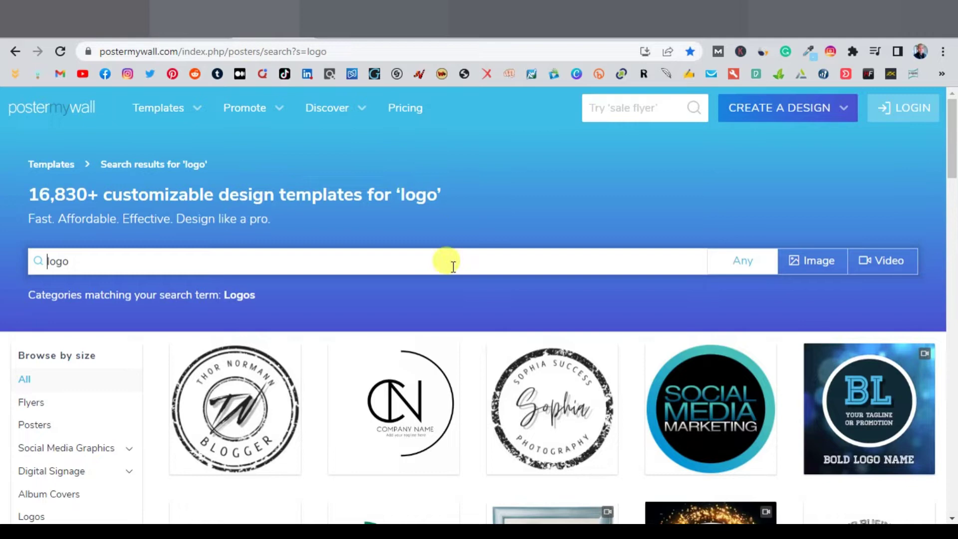
- Browse the PosterMyWall template results for "logo" and examine the different logo designs
{"action": "scroll", "coordinate": [483, 288], "scroll_direction": "down", "scroll_amount": 2}
{"action": "scroll", "coordinate": [482, 289], "scroll_direction": "down", "scroll_amount": 5}
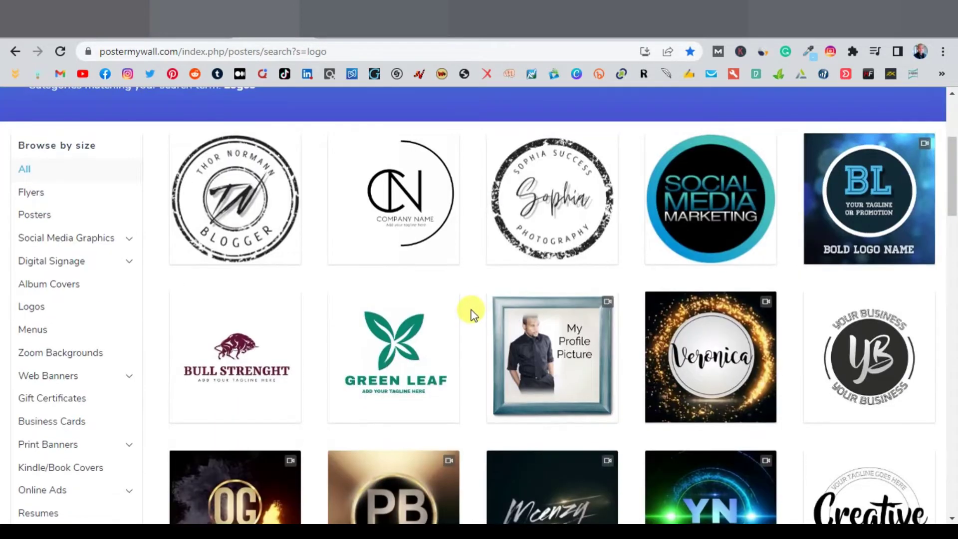
{"action": "scroll", "coordinate": [472, 312], "scroll_direction": "down", "scroll_amount": 3}
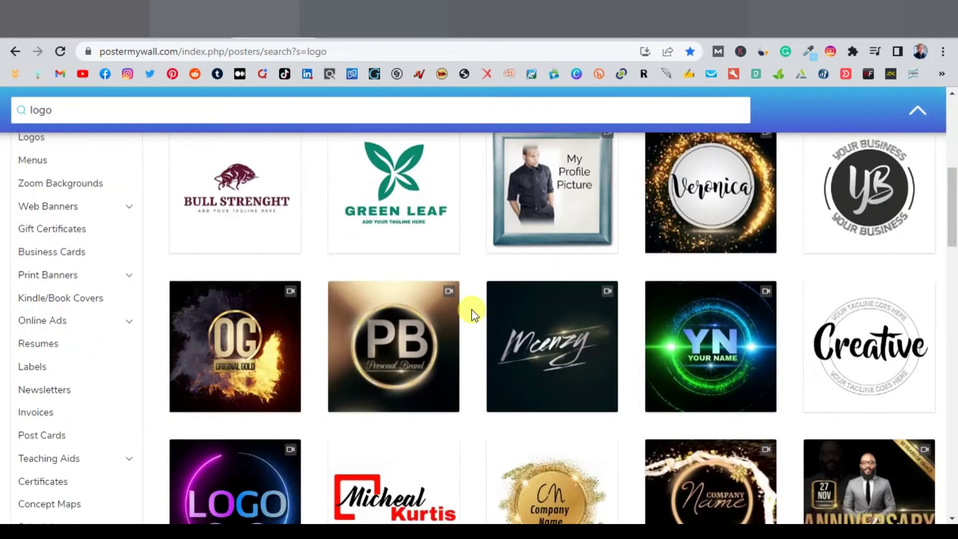
{"action": "scroll", "coordinate": [471, 313], "scroll_direction": "down", "scroll_amount": 3}
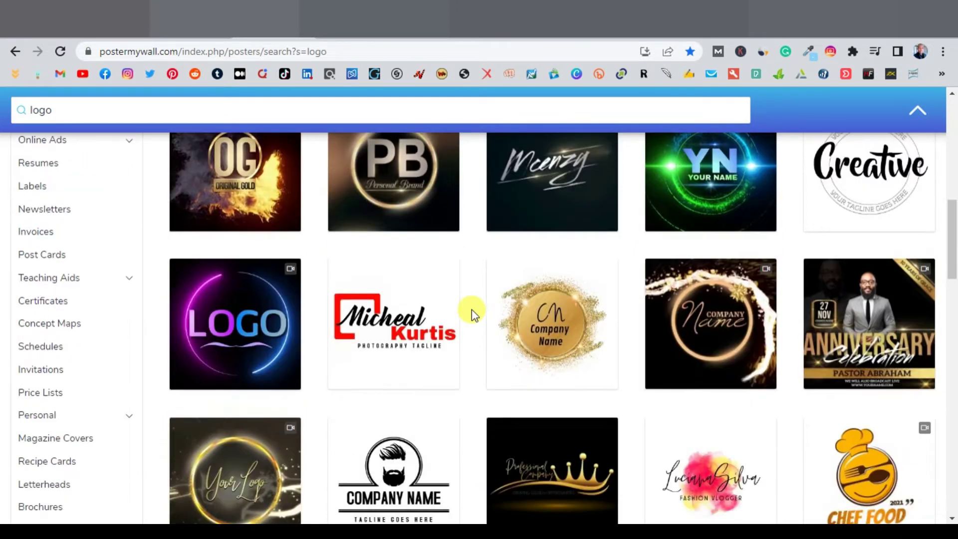
{"action": "scroll", "coordinate": [456, 332], "scroll_direction": "down", "scroll_amount": 2}
{"action": "scroll", "coordinate": [470, 313], "scroll_direction": "down", "scroll_amount": 6}
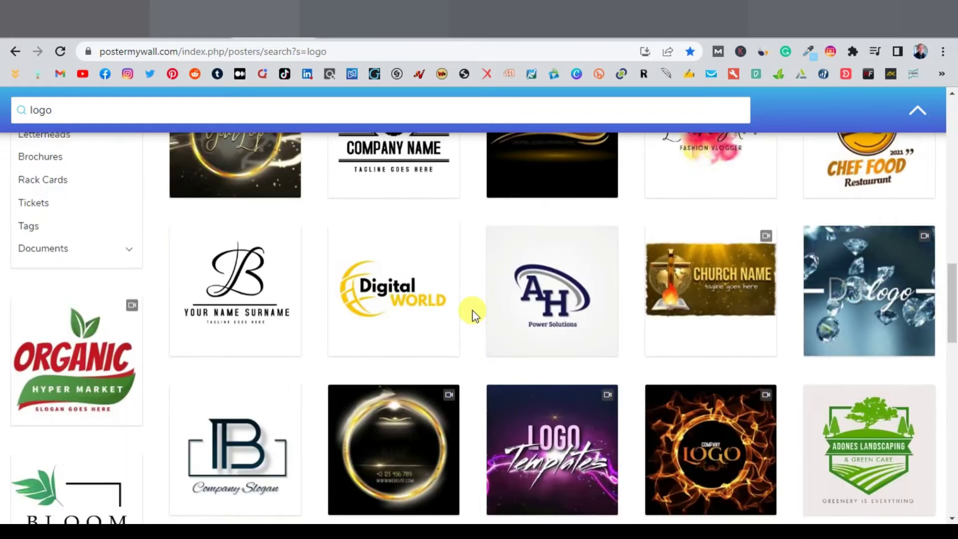
{"action": "scroll", "coordinate": [471, 313], "scroll_direction": "down", "scroll_amount": 6}
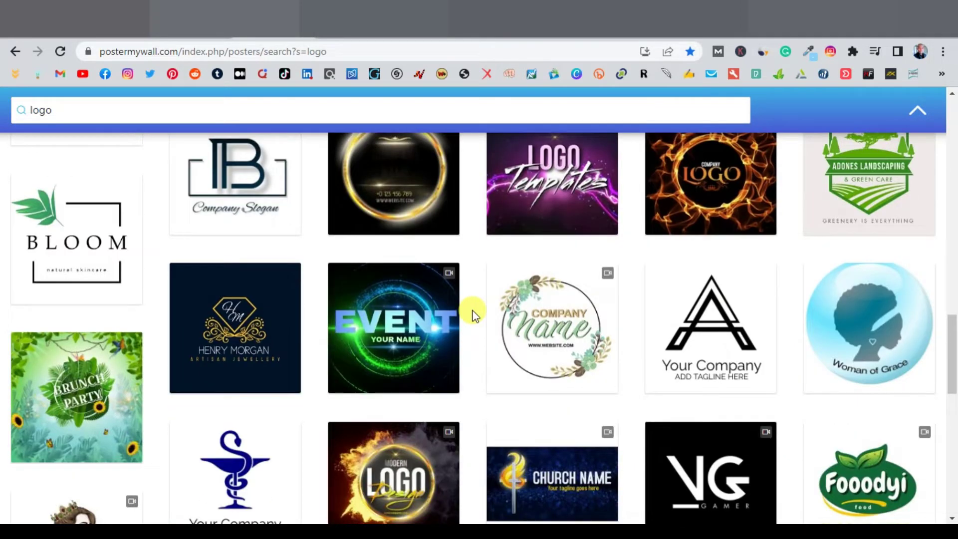
{"action": "mouse_move", "coordinate": [422, 332]}
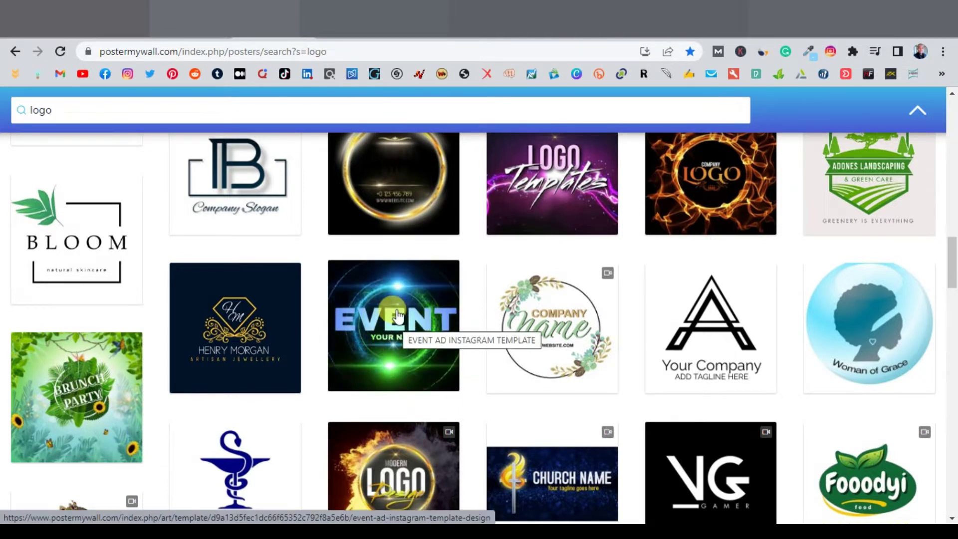
{"action": "mouse_move", "coordinate": [542, 316]}
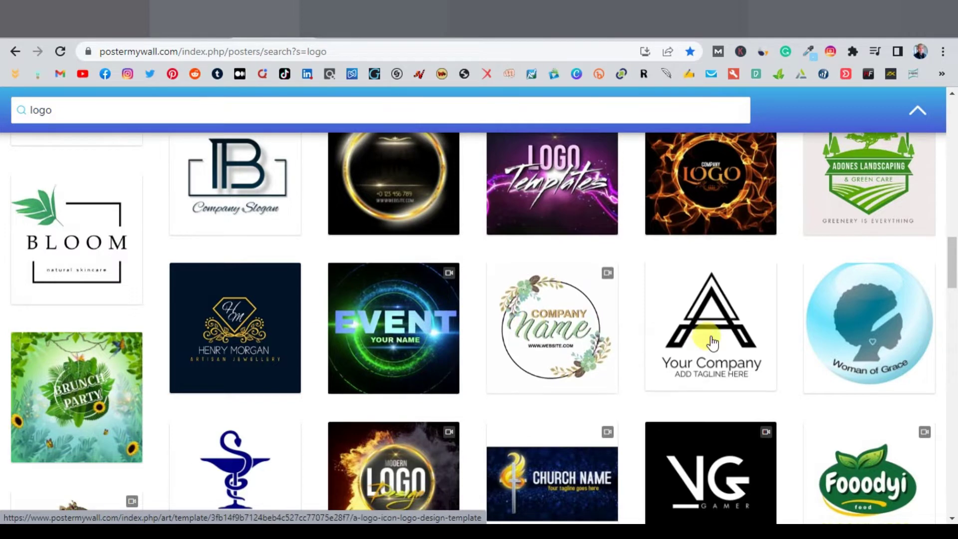
{"action": "scroll", "coordinate": [712, 344], "scroll_direction": "down", "scroll_amount": 7}
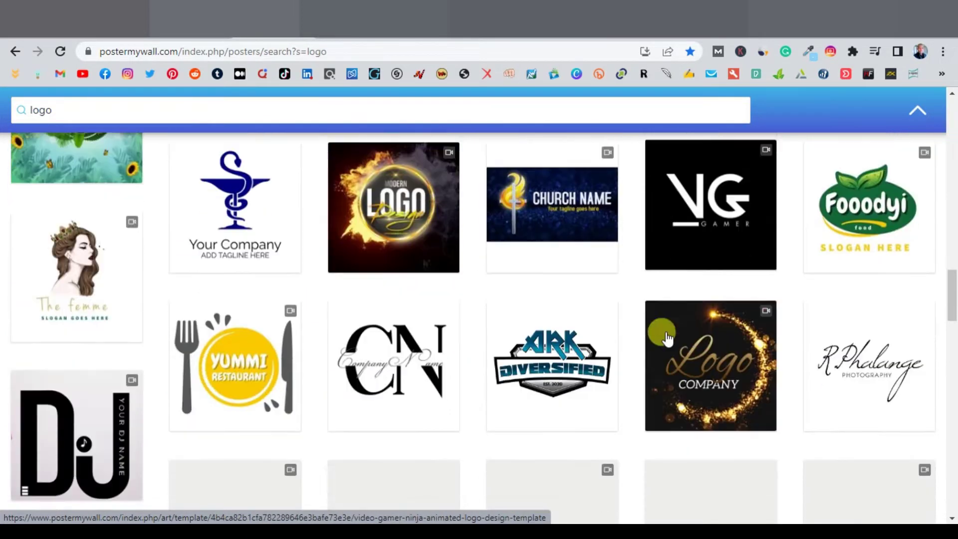
{"action": "scroll", "coordinate": [486, 305], "scroll_direction": "down", "scroll_amount": 3}
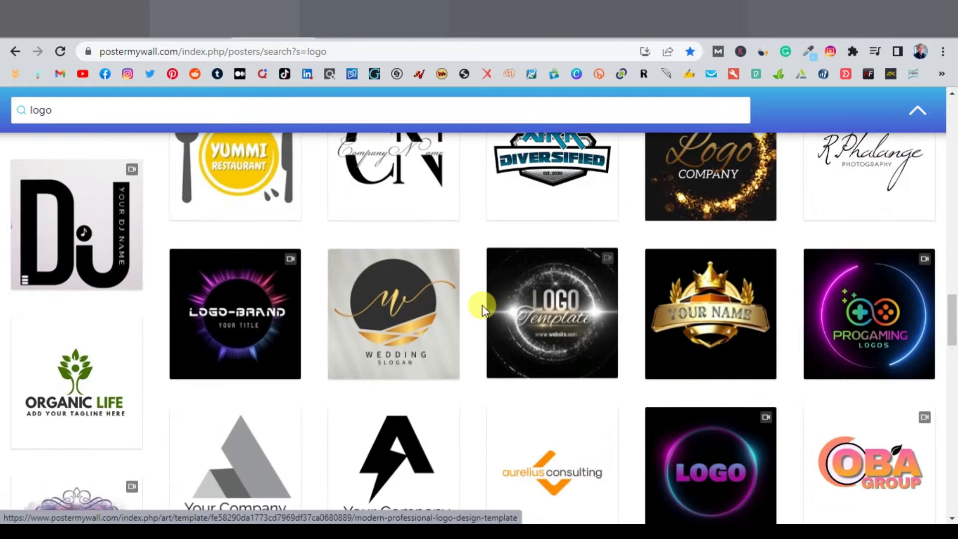
{"action": "scroll", "coordinate": [482, 304], "scroll_direction": "down", "scroll_amount": 1}
- Return to the 4_millionaires Instagram profile and review its bio, highlights and recent posts
{"action": "left_click", "coordinate": [224, 19]}
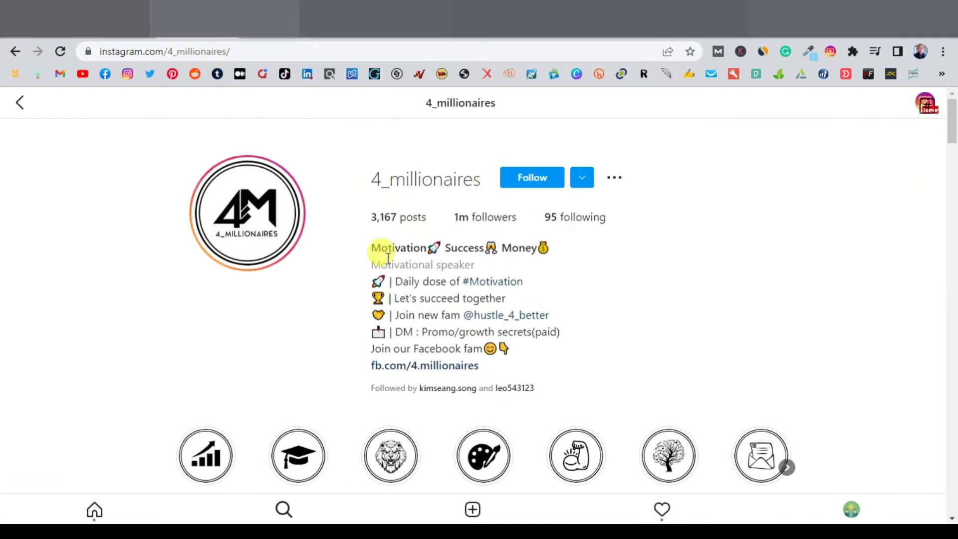
{"action": "scroll", "coordinate": [312, 332], "scroll_direction": "down", "scroll_amount": 7}
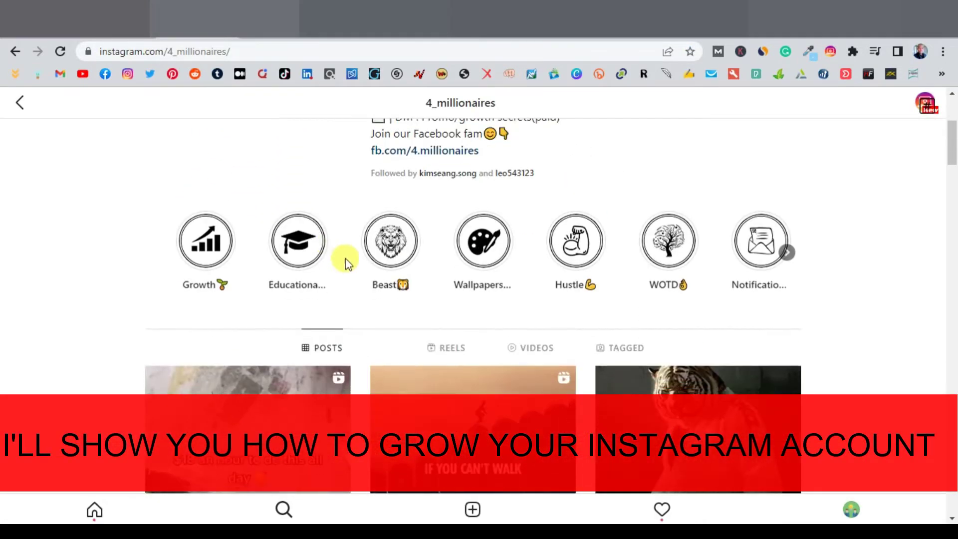
{"action": "scroll", "coordinate": [357, 265], "scroll_direction": "down", "scroll_amount": 1}
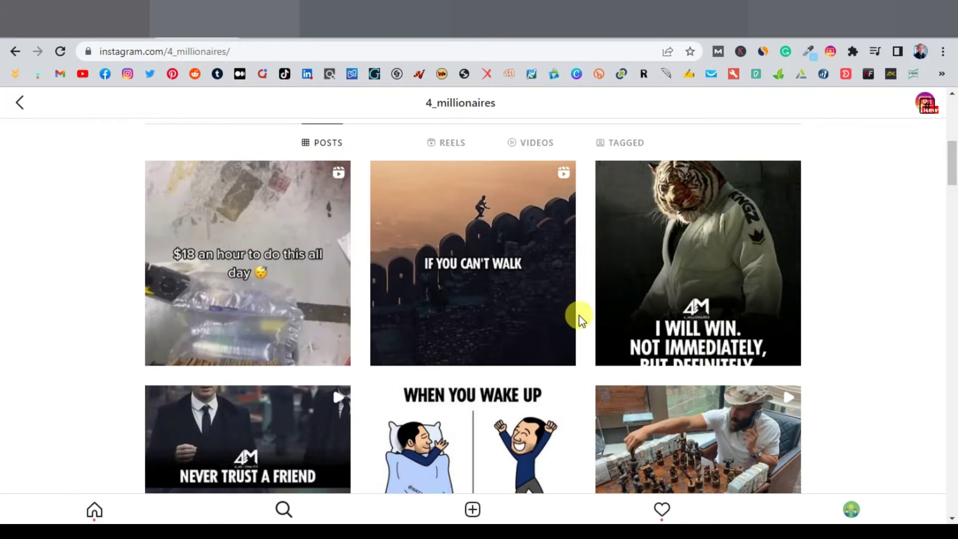
- Switch to Canva's home page and look over its design options
{"action": "key", "text": "ctrl+Tab"}
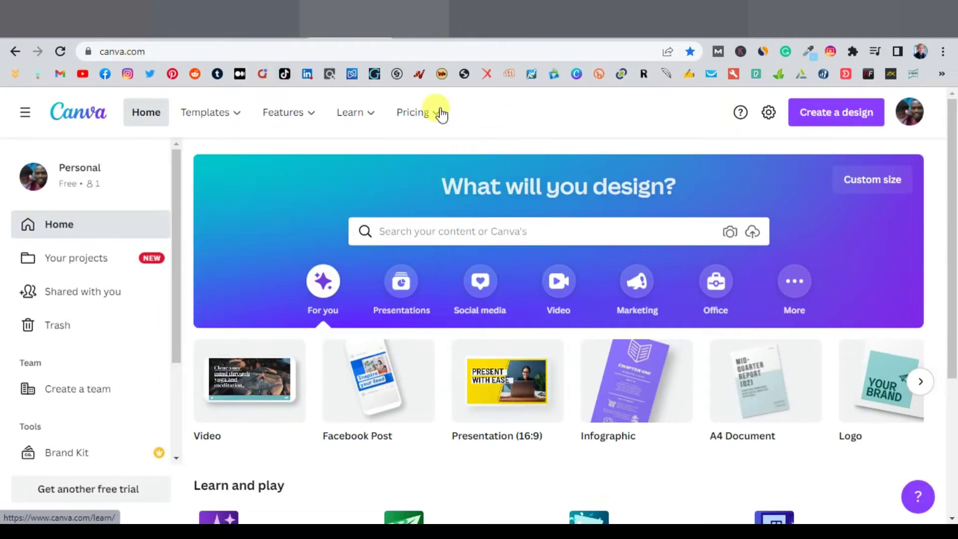
{"action": "mouse_move", "coordinate": [457, 104]}
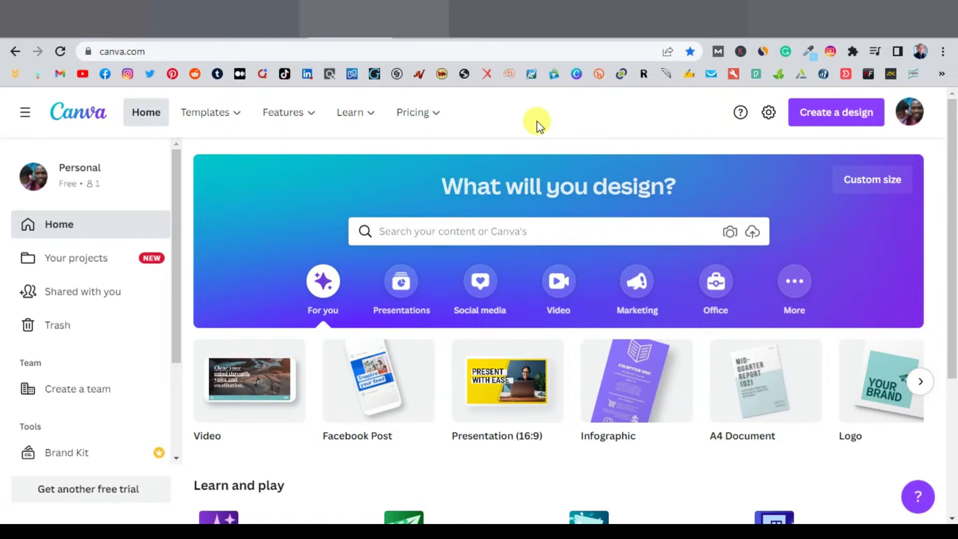
{"action": "scroll", "coordinate": [573, 223], "scroll_direction": "down", "scroll_amount": 2}
{"action": "scroll", "coordinate": [573, 223], "scroll_direction": "up", "scroll_amount": 2}
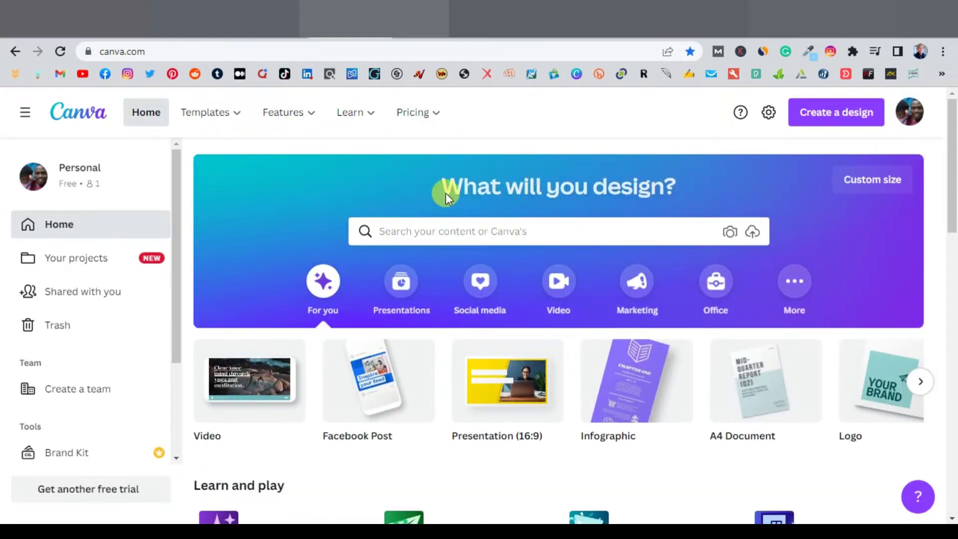
- Search the templates for "instag", choose the Instagram Post suggestion and create a blank Instagram Post design
{"action": "left_click", "coordinate": [427, 230]}
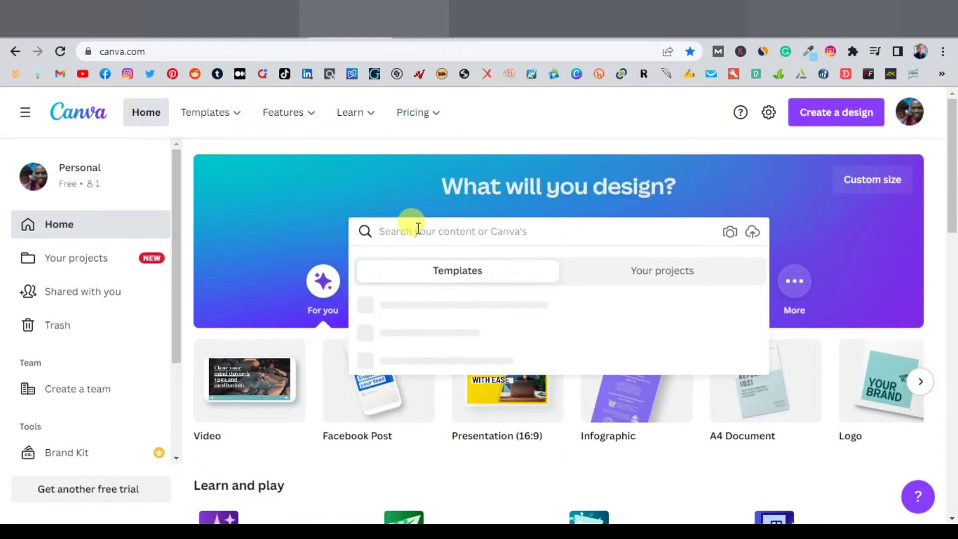
{"action": "key", "text": "ctrl+super+o"}
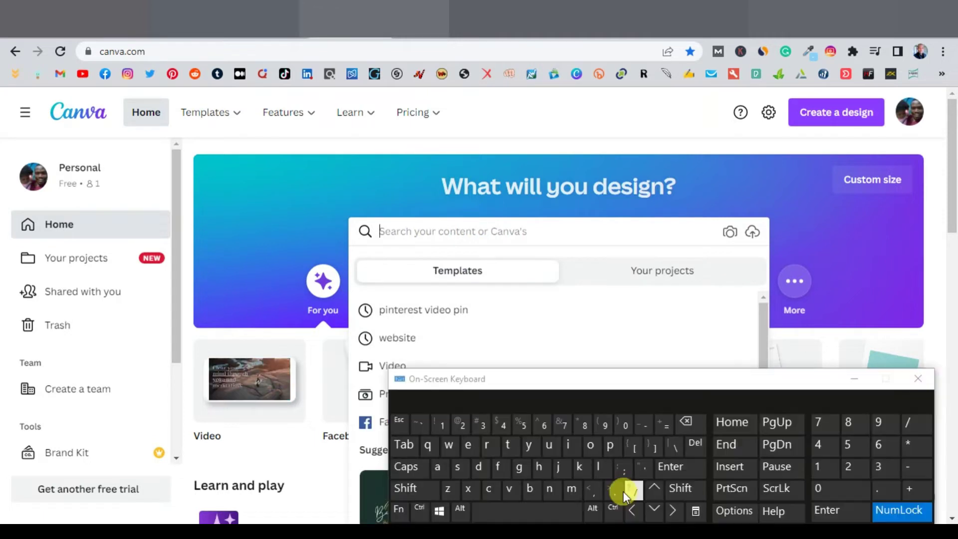
{"action": "left_click", "coordinate": [563, 444]}
{"action": "left_click", "coordinate": [549, 488]}
{"action": "left_click", "coordinate": [456, 466]}
{"action": "left_click", "coordinate": [507, 444]}
{"action": "left_click", "coordinate": [436, 466]}
{"action": "left_click", "coordinate": [519, 466]}
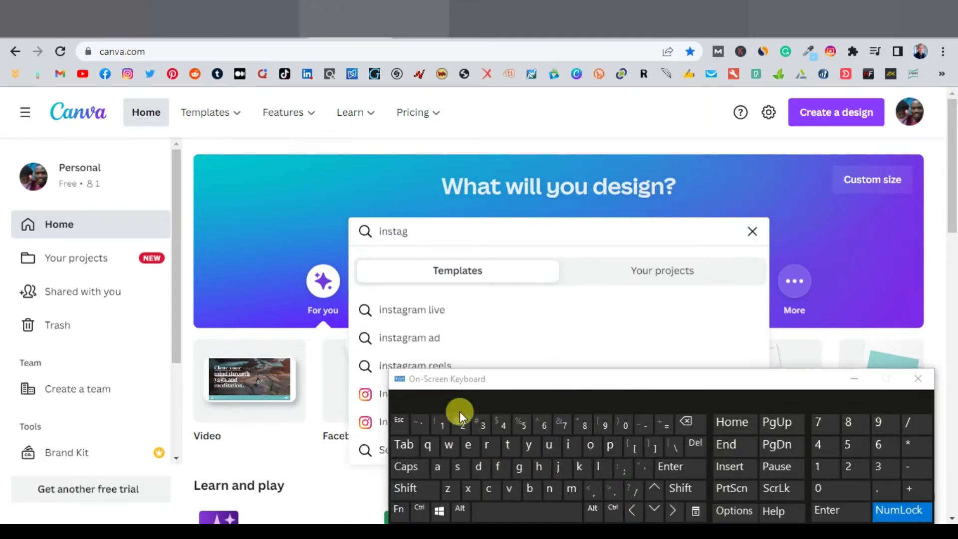
{"action": "scroll", "coordinate": [427, 338], "scroll_direction": "down", "scroll_amount": 1}
{"action": "left_click", "coordinate": [427, 320]}
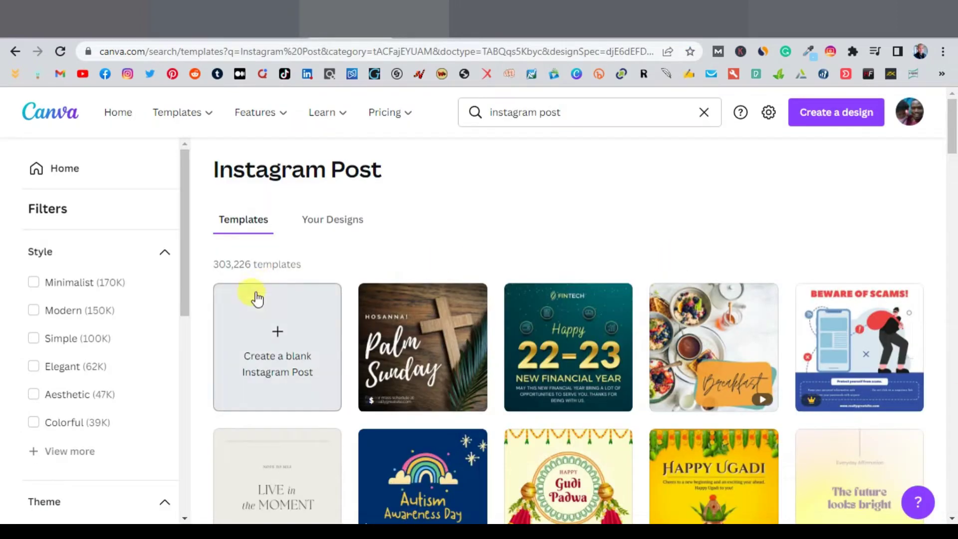
{"action": "left_click", "coordinate": [275, 331]}
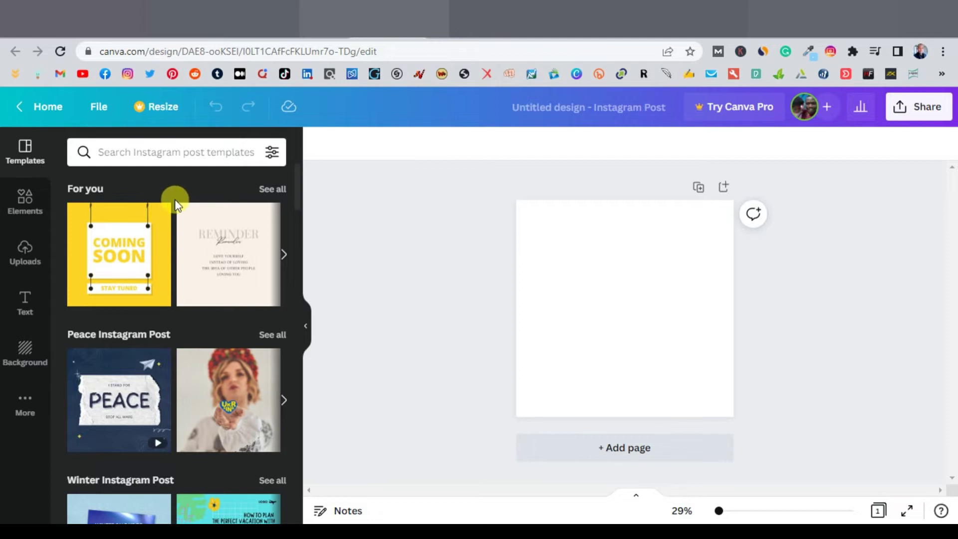
- Search the Instagram post templates for "motivation"
{"action": "left_click", "coordinate": [152, 157]}
{"action": "key", "text": "ctrl+super+o"}
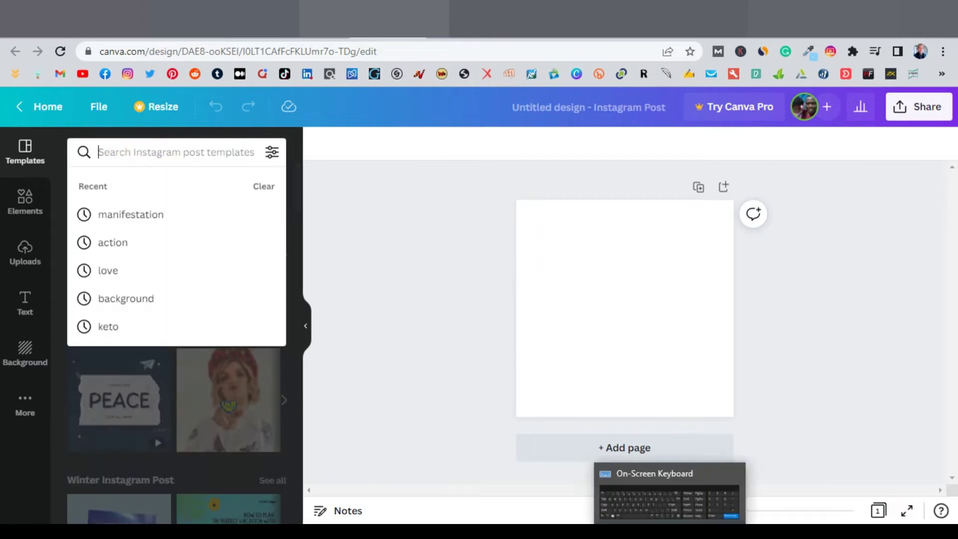
{"action": "left_click", "coordinate": [149, 152]}
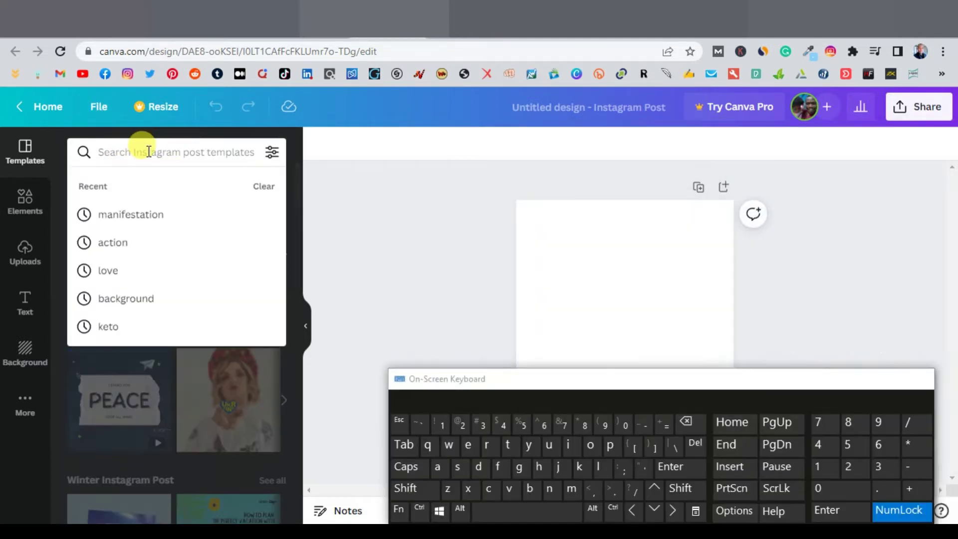
{"action": "type", "text": "motivation"}
{"action": "key", "text": "Return"}
{"action": "key", "text": "ctrl+super+o"}
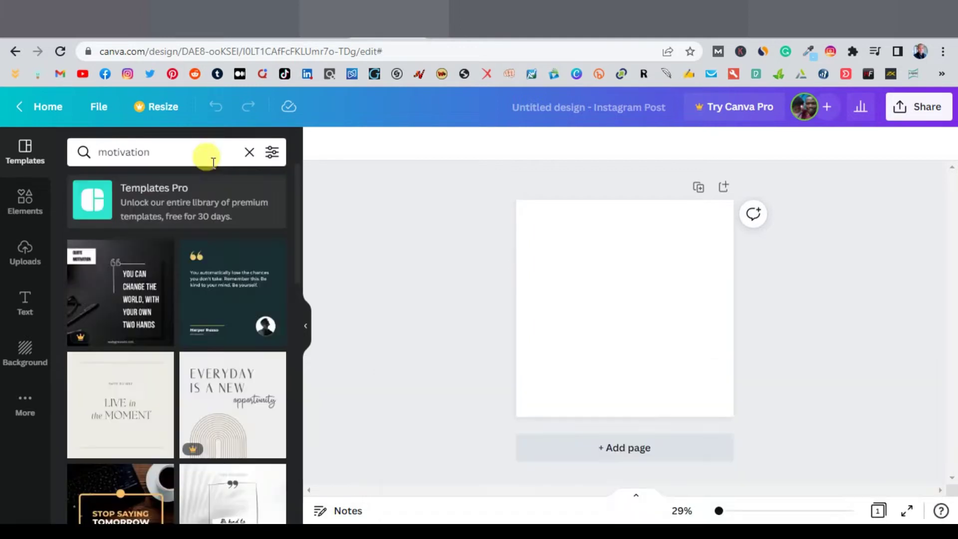
- Replace the template search term with the suggested term "inspirational"
{"action": "left_click_drag", "start_coordinate": [184, 151], "coordinate": [37, 152]}
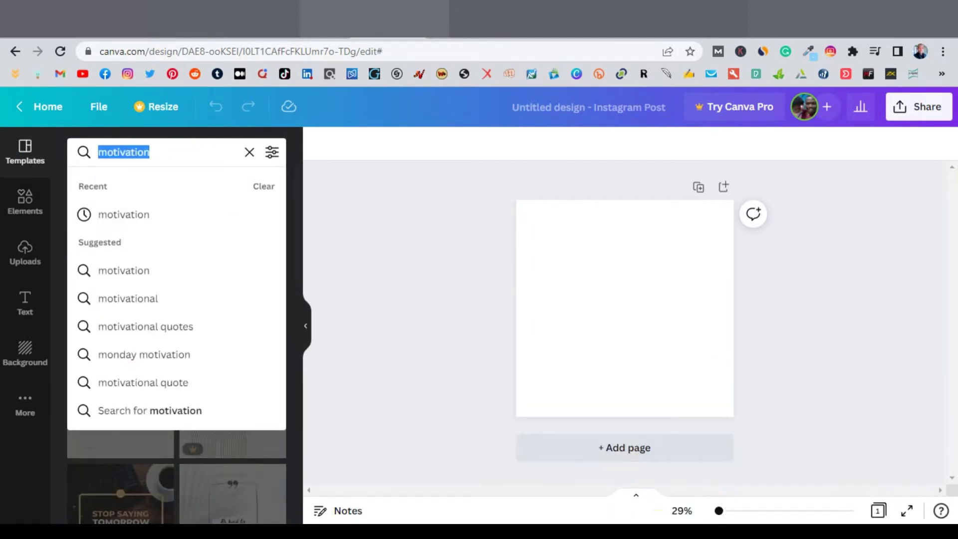
{"action": "left_click", "coordinate": [651, 517]}
{"action": "left_click", "coordinate": [249, 151]}
{"action": "type", "text": "inspi"}
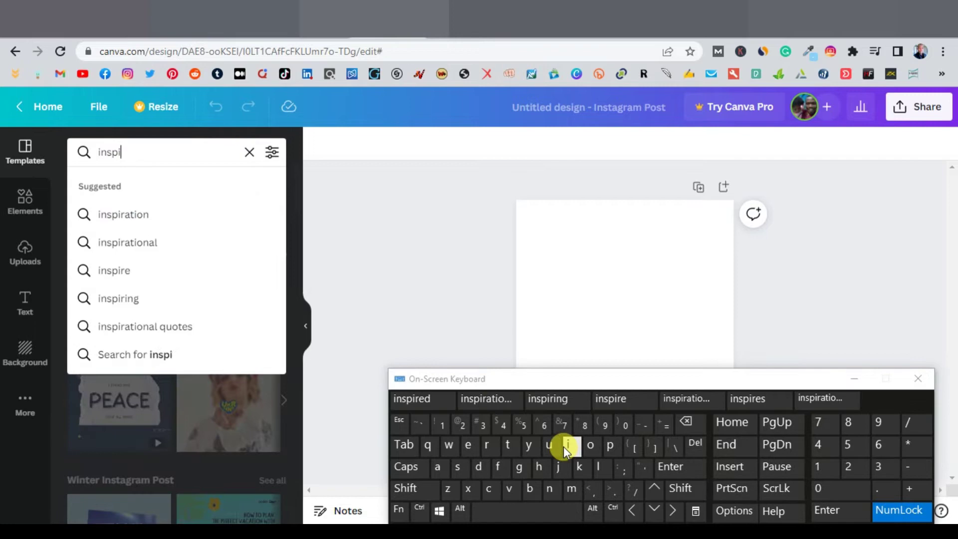
{"action": "left_click", "coordinate": [150, 242]}
{"action": "key", "text": "ctrl+super+o"}
- Apply the "Trust the timing of your life" northern lights template to the blank page
{"action": "scroll", "coordinate": [239, 367], "scroll_direction": "down", "scroll_amount": 10}
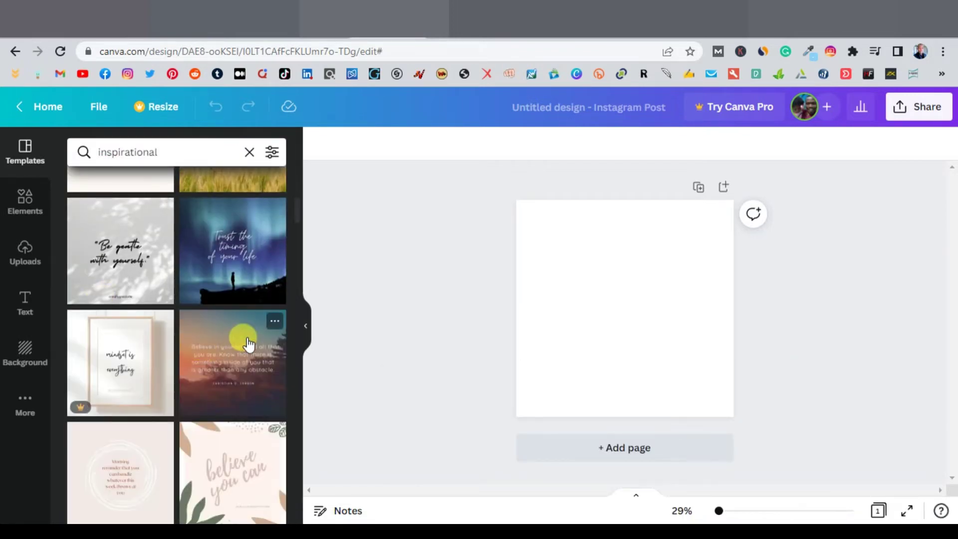
{"action": "scroll", "coordinate": [248, 343], "scroll_direction": "down", "scroll_amount": 4}
{"action": "scroll", "coordinate": [244, 342], "scroll_direction": "up", "scroll_amount": 6}
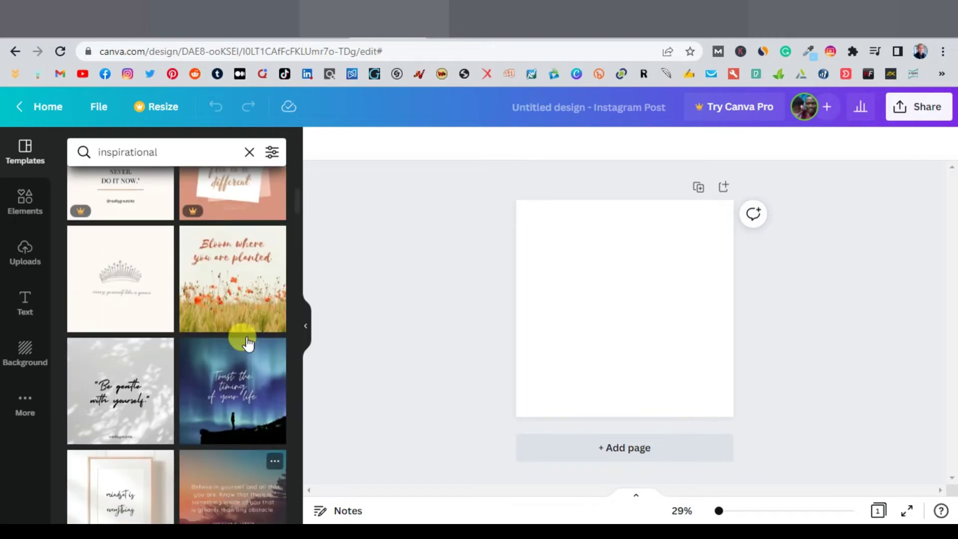
{"action": "left_click", "coordinate": [235, 383]}
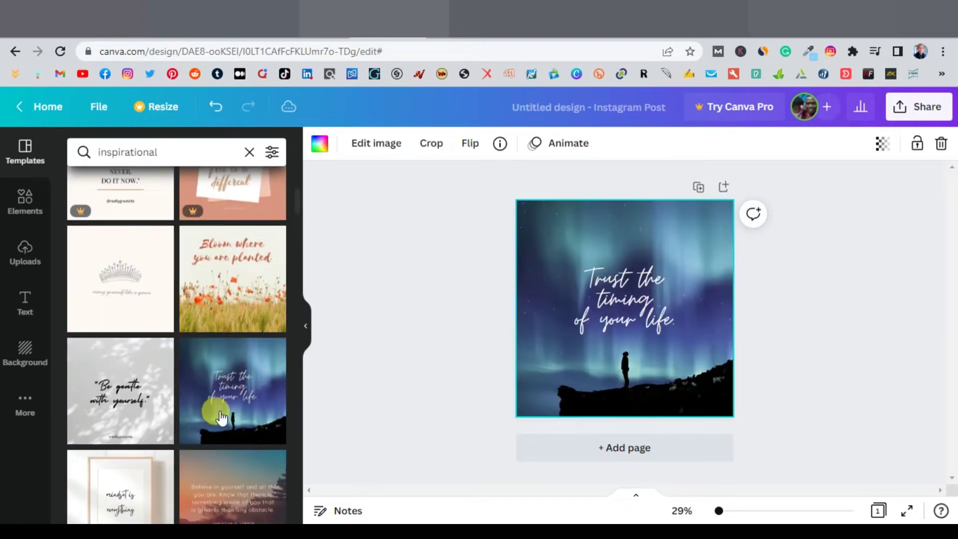
- Apply the "Life isn't about waiting for the storm to pass" wheat field template to the page
{"action": "scroll", "coordinate": [223, 415], "scroll_direction": "down", "scroll_amount": 3}
{"action": "scroll", "coordinate": [223, 415], "scroll_direction": "down", "scroll_amount": 10}
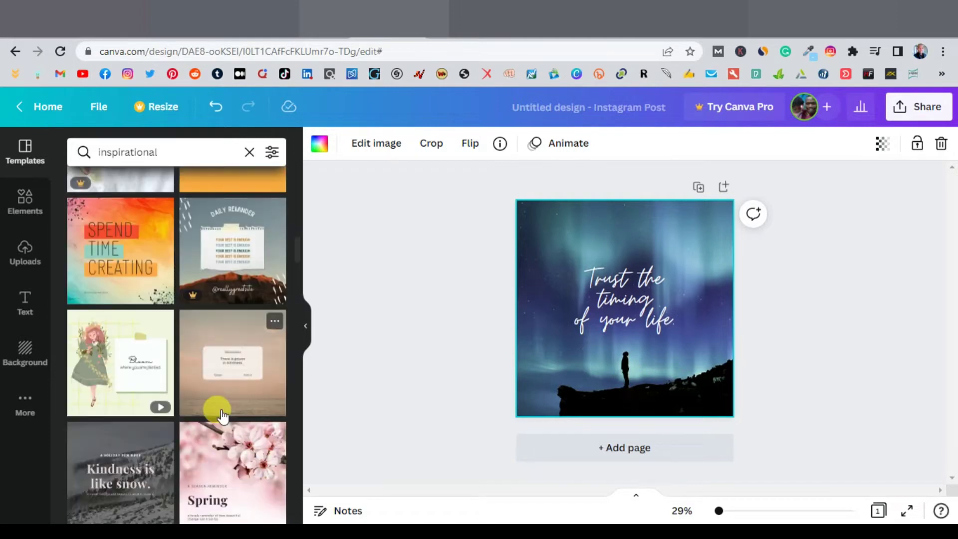
{"action": "scroll", "coordinate": [222, 415], "scroll_direction": "down", "scroll_amount": 5}
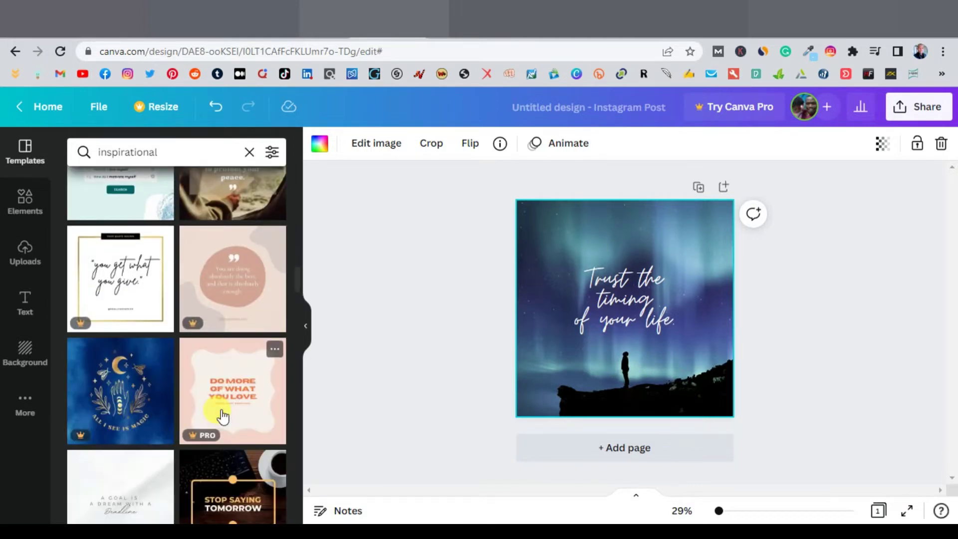
{"action": "scroll", "coordinate": [222, 415], "scroll_direction": "down", "scroll_amount": 5}
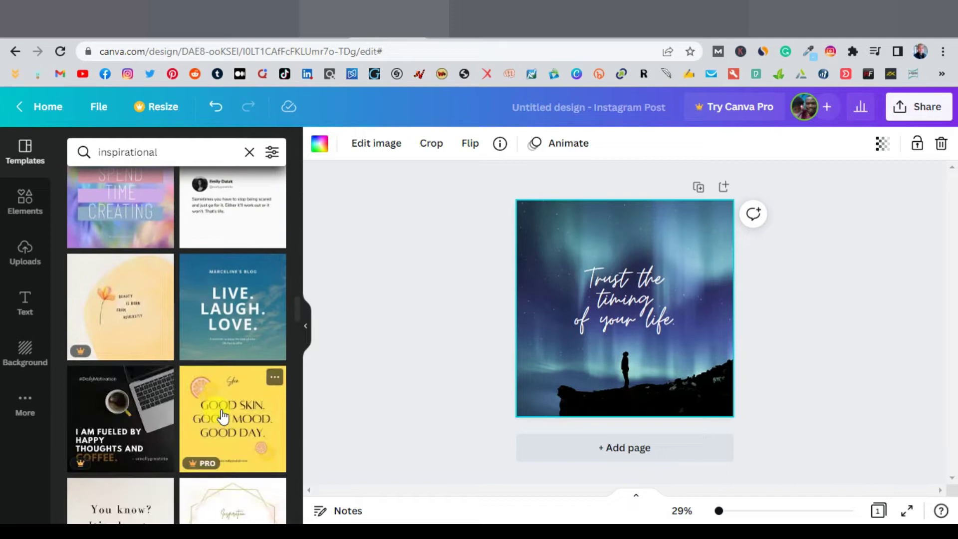
{"action": "scroll", "coordinate": [221, 409], "scroll_direction": "up", "scroll_amount": 2}
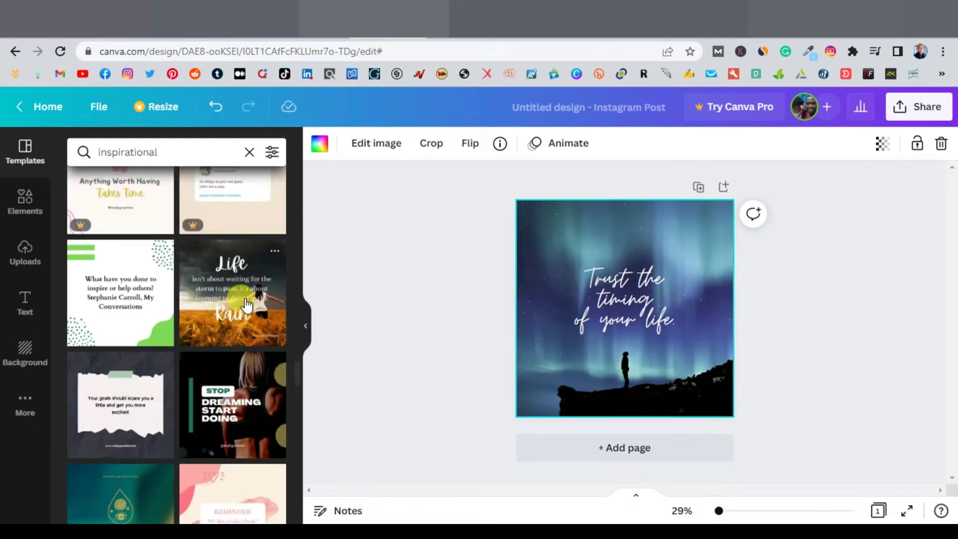
{"action": "left_click", "coordinate": [246, 304]}
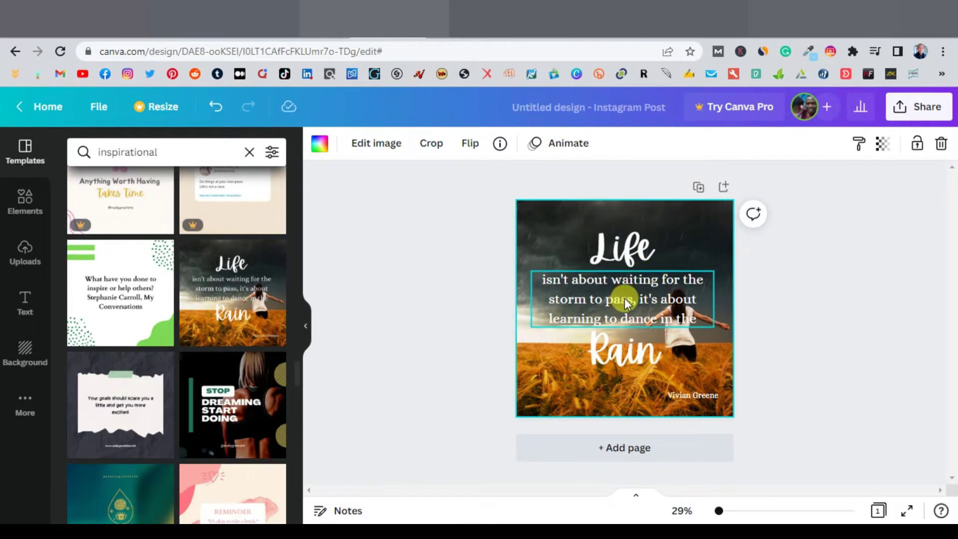
- Switch to BrainyQuote, browse the motivational quotes and open the one beginning "When something is important enough"
{"action": "key", "text": "ctrl+Tab"}
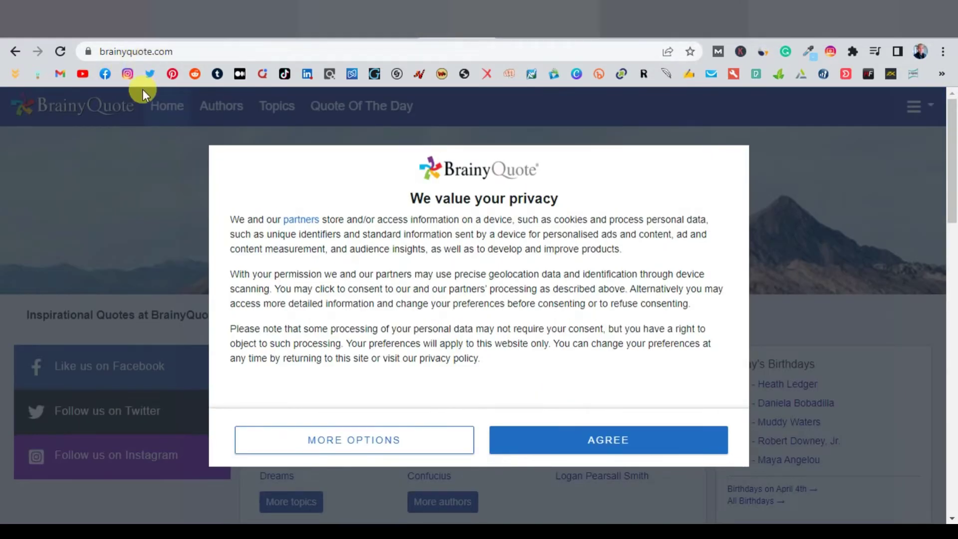
{"action": "left_click", "coordinate": [179, 187]}
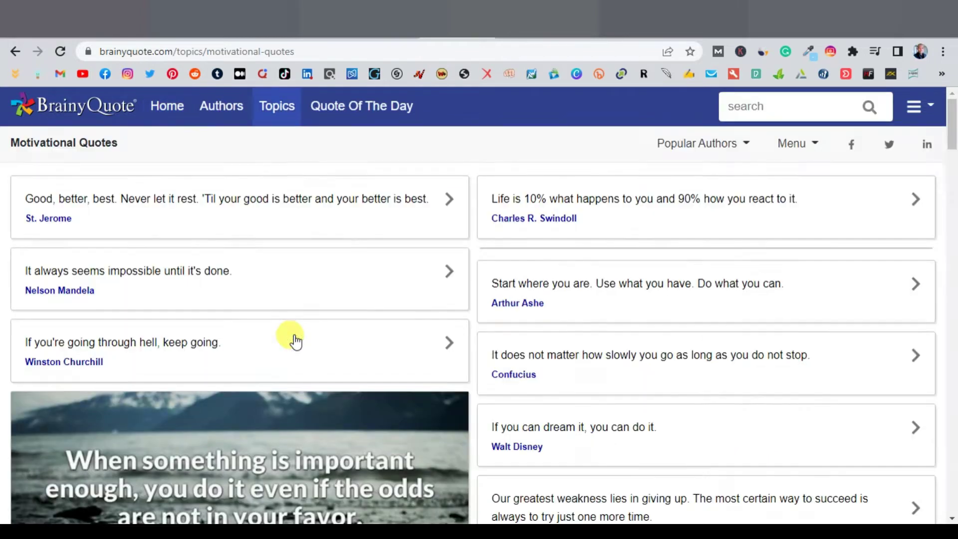
{"action": "scroll", "coordinate": [316, 306], "scroll_direction": "down", "scroll_amount": 6}
{"action": "scroll", "coordinate": [357, 316], "scroll_direction": "up", "scroll_amount": 6}
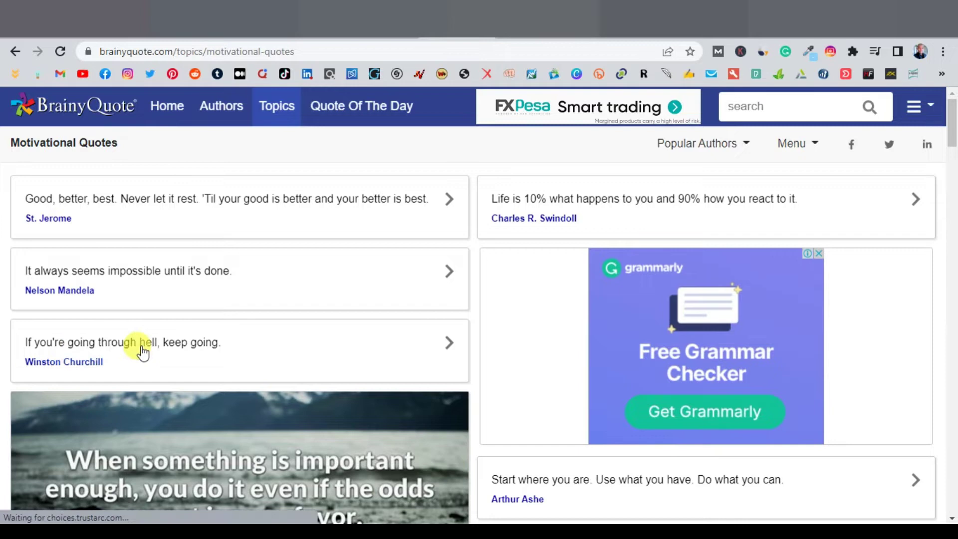
{"action": "scroll", "coordinate": [184, 353], "scroll_direction": "down", "scroll_amount": 8}
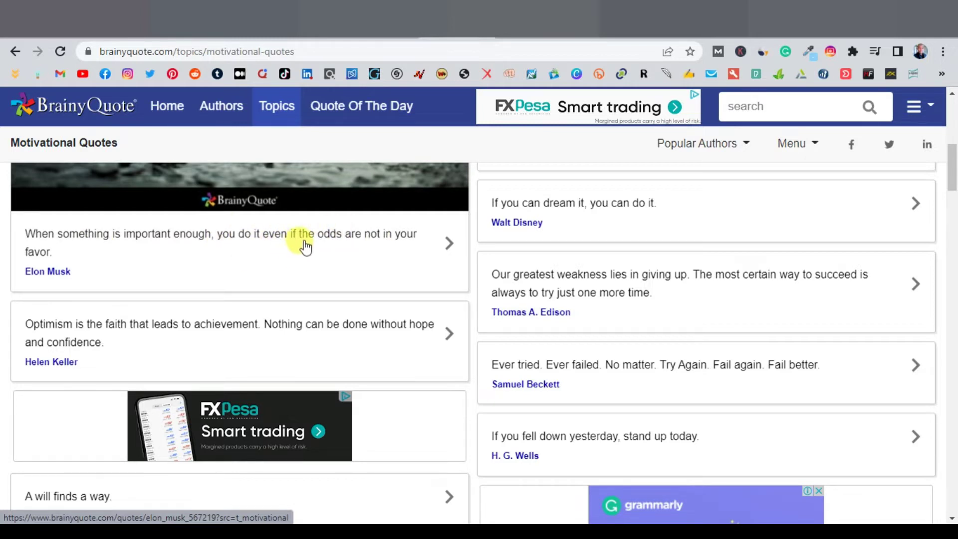
{"action": "left_click", "coordinate": [237, 251]}
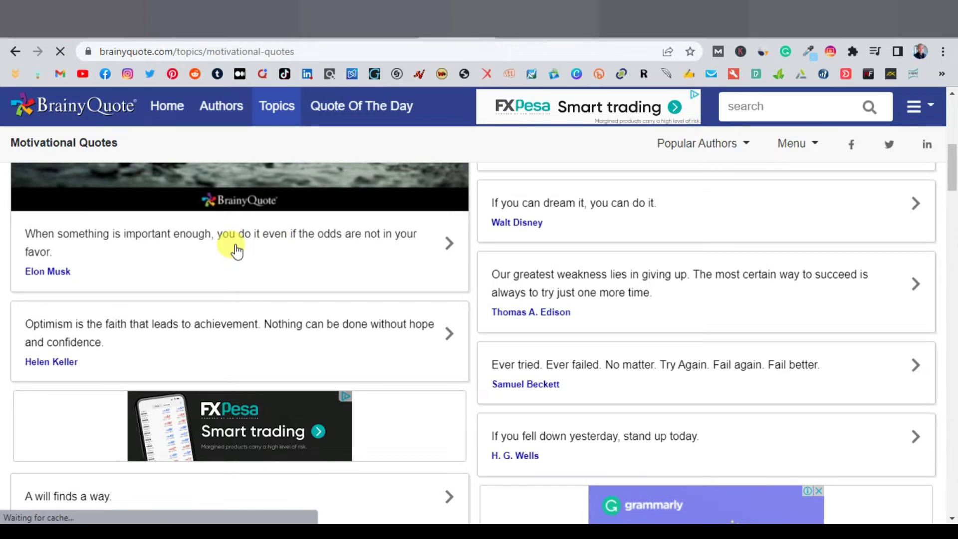
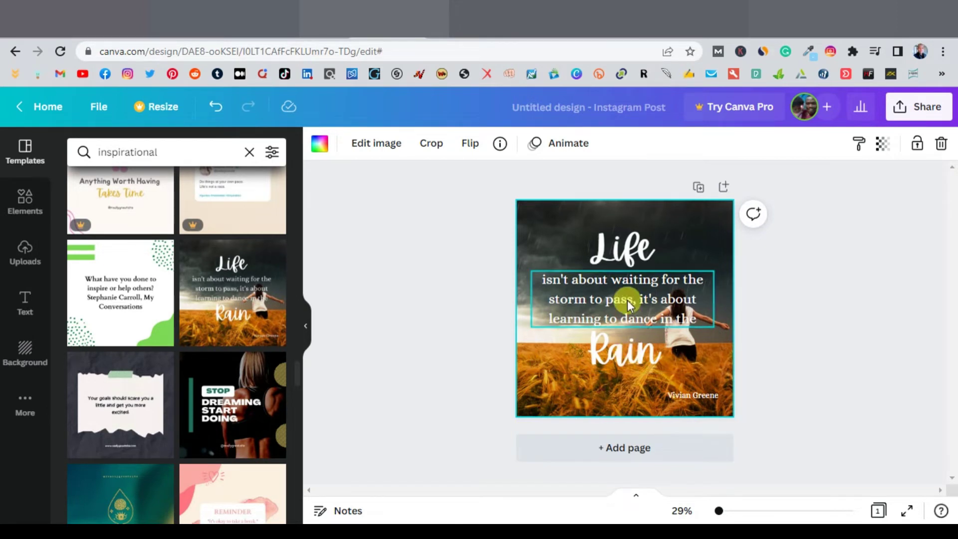
- Delete the middle quote text and the "Rain" text from the template
{"action": "left_click", "coordinate": [627, 299]}
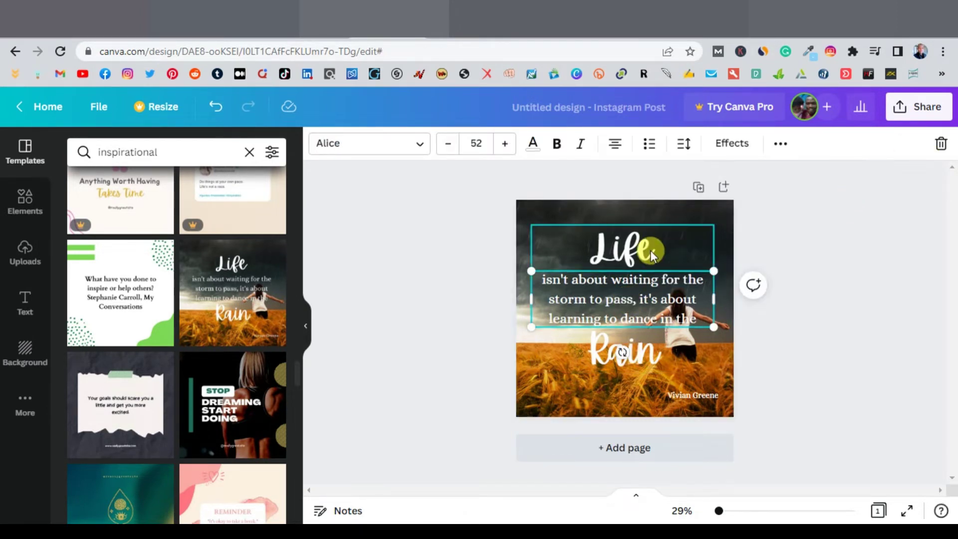
{"action": "left_click", "coordinate": [940, 145]}
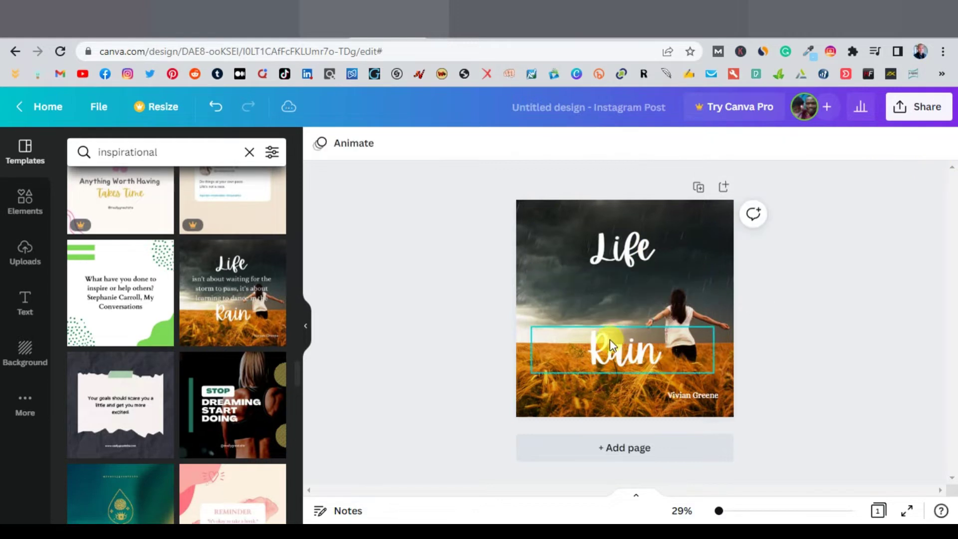
{"action": "left_click", "coordinate": [625, 357]}
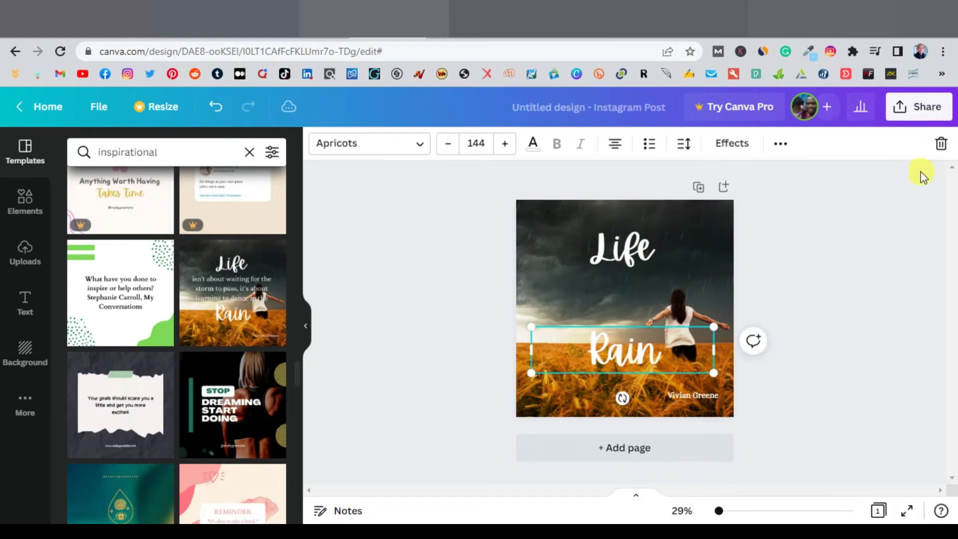
{"action": "left_click", "coordinate": [939, 144]}
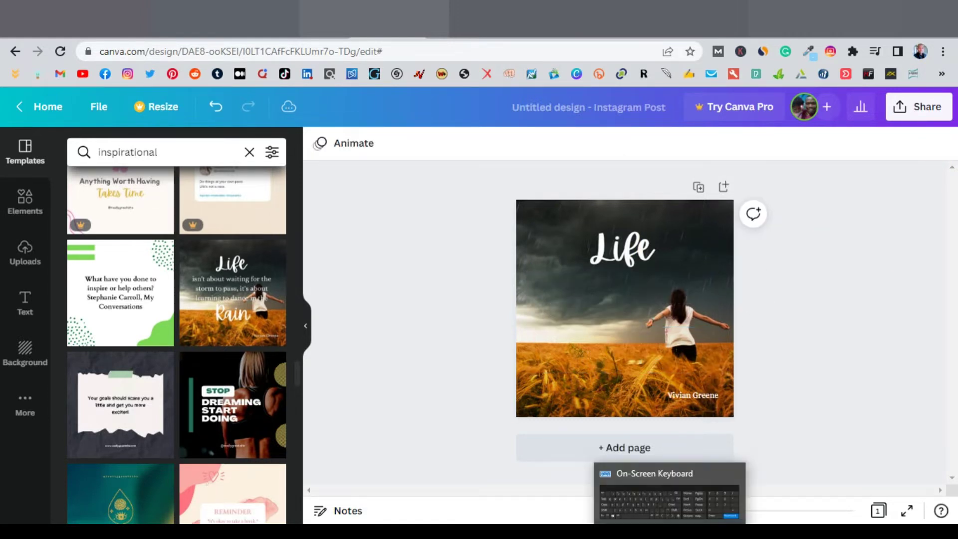
- Replace the "Life" heading with the copied quote "When something is important enough, you do it even if the odds are not in your favor."
{"action": "left_click", "coordinate": [668, 499]}
{"action": "left_click", "coordinate": [625, 254]}
{"action": "double_click", "coordinate": [629, 253]}
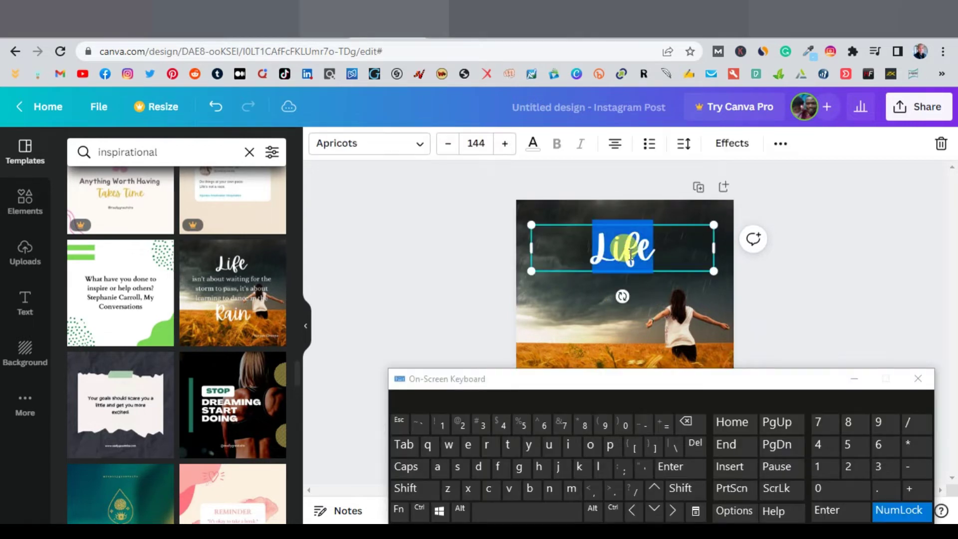
{"action": "left_click", "coordinate": [419, 509]}
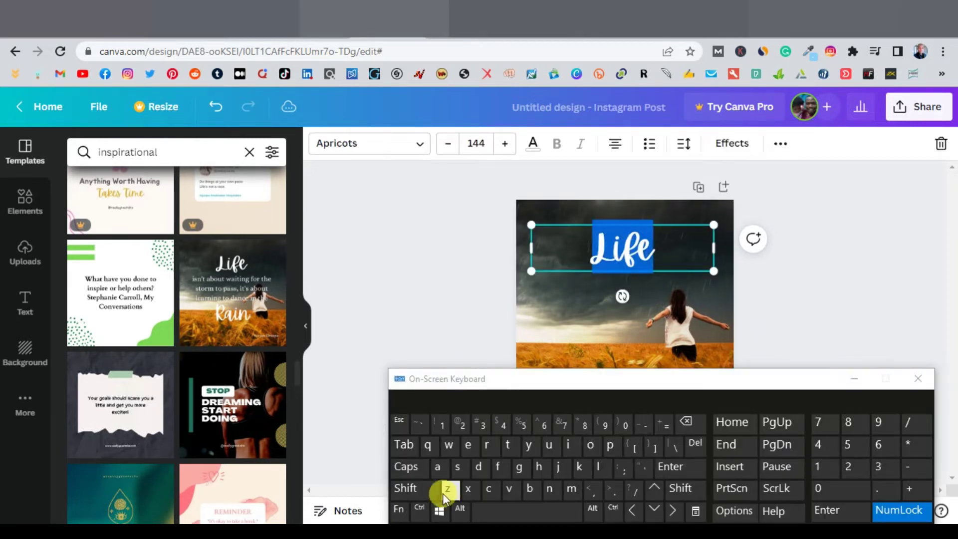
{"action": "left_click", "coordinate": [510, 489]}
{"action": "left_click", "coordinate": [854, 379]}
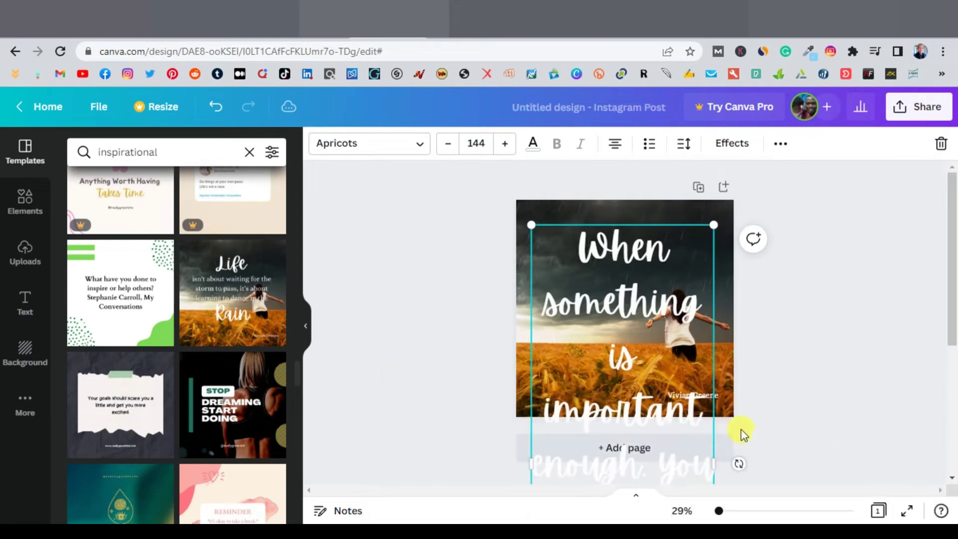
- Shrink the quote text to fit over five lines and place it in the upper-left part of the image
{"action": "left_click_drag", "start_coordinate": [714, 224], "coordinate": [643, 367]}
{"action": "left_click_drag", "start_coordinate": [589, 396], "coordinate": [602, 255]}
{"action": "left_click_drag", "start_coordinate": [660, 334], "coordinate": [712, 302]}
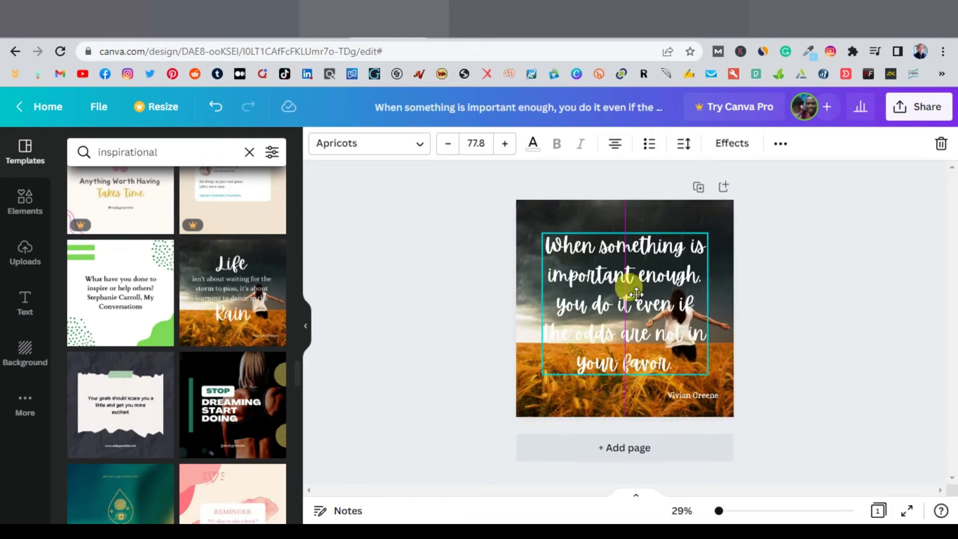
{"action": "left_click_drag", "start_coordinate": [712, 374], "coordinate": [616, 279]}
{"action": "left_click", "coordinate": [713, 267]}
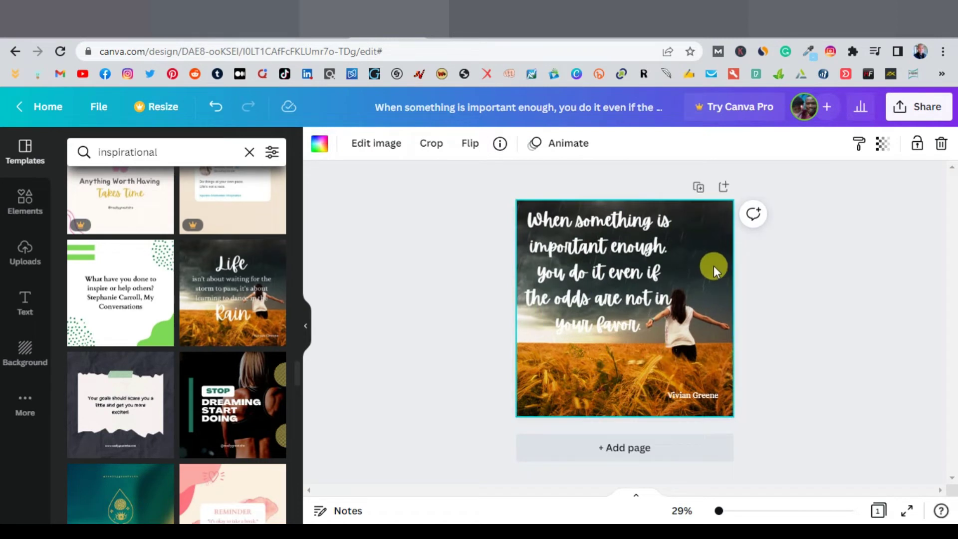
- Replace the author credit in the image's lower-right corner with "success4life"
{"action": "left_click", "coordinate": [693, 394]}
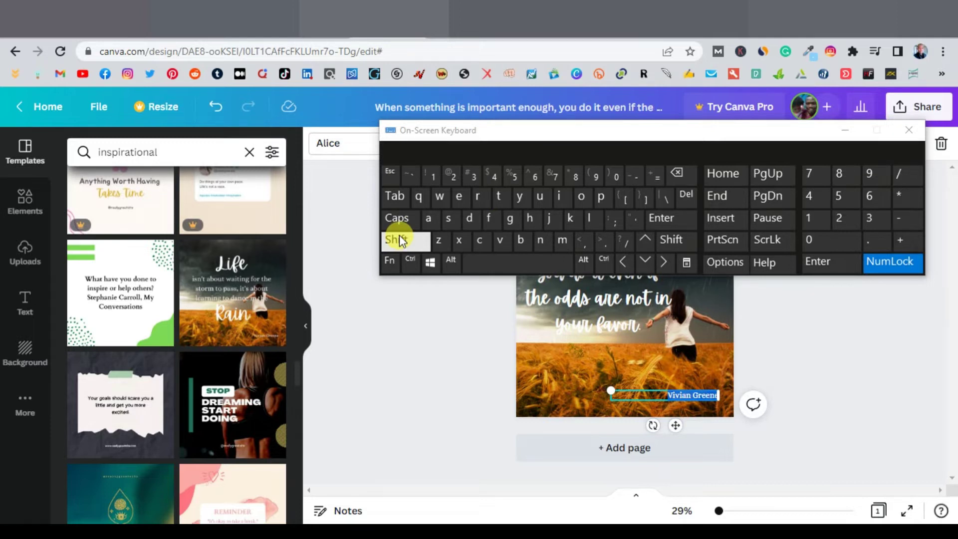
{"action": "left_click", "coordinate": [450, 222]}
{"action": "left_click", "coordinate": [540, 195]}
{"action": "left_click", "coordinate": [494, 151]}
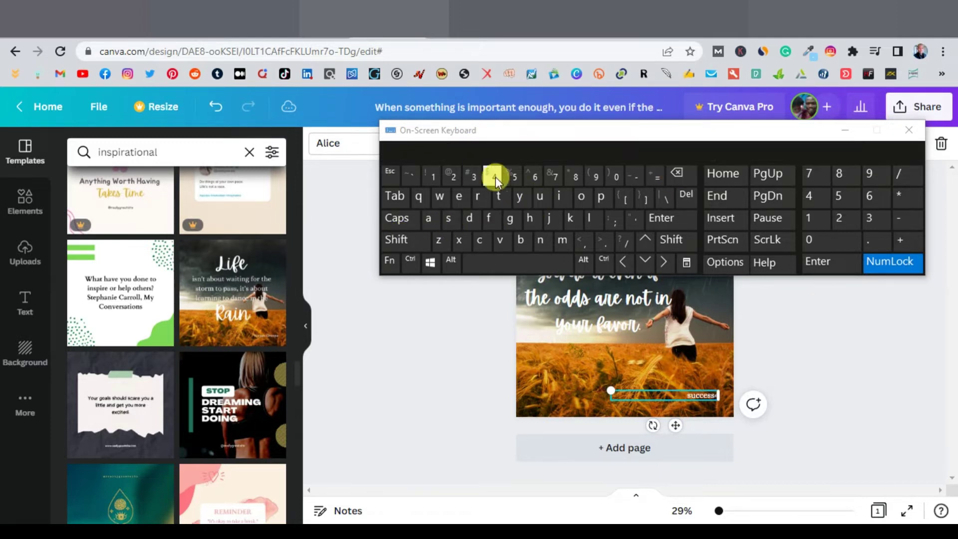
- Enlarge the "success4life" text to size 56.4, narrow its box to the text and place it in the image's lower-right corner
{"action": "left_click_drag", "start_coordinate": [610, 390], "coordinate": [519, 343]}
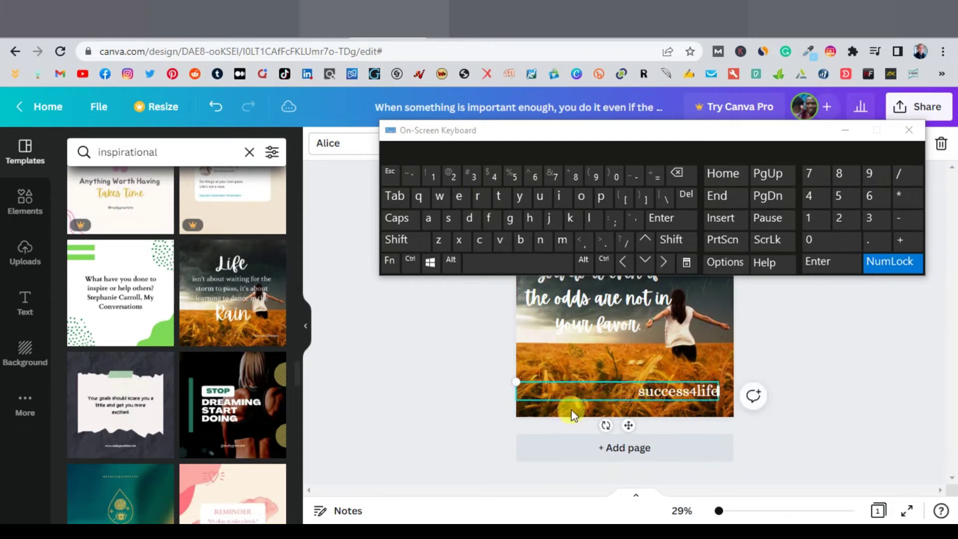
{"action": "left_click_drag", "start_coordinate": [735, 397], "coordinate": [626, 395]}
{"action": "left_click_drag", "start_coordinate": [579, 424], "coordinate": [689, 427]}
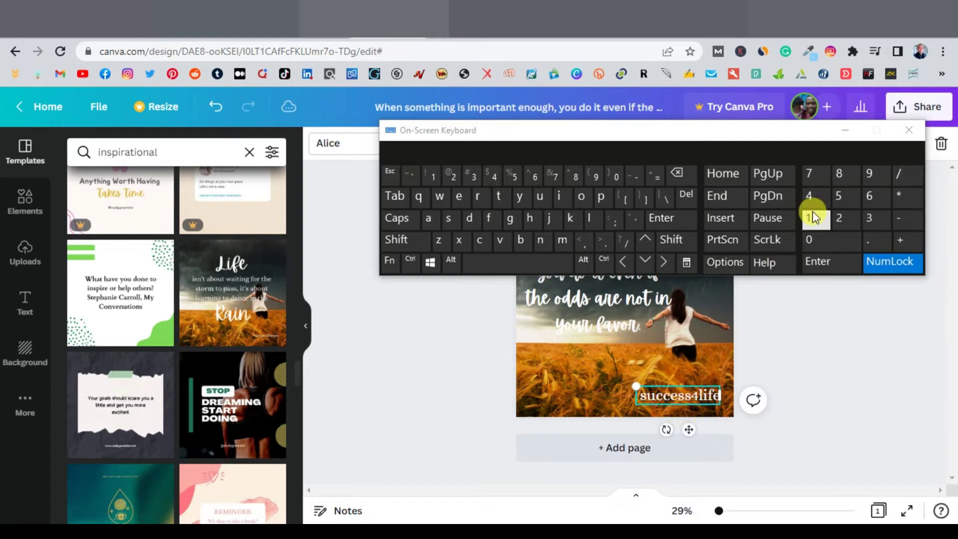
{"action": "left_click", "coordinate": [849, 131]}
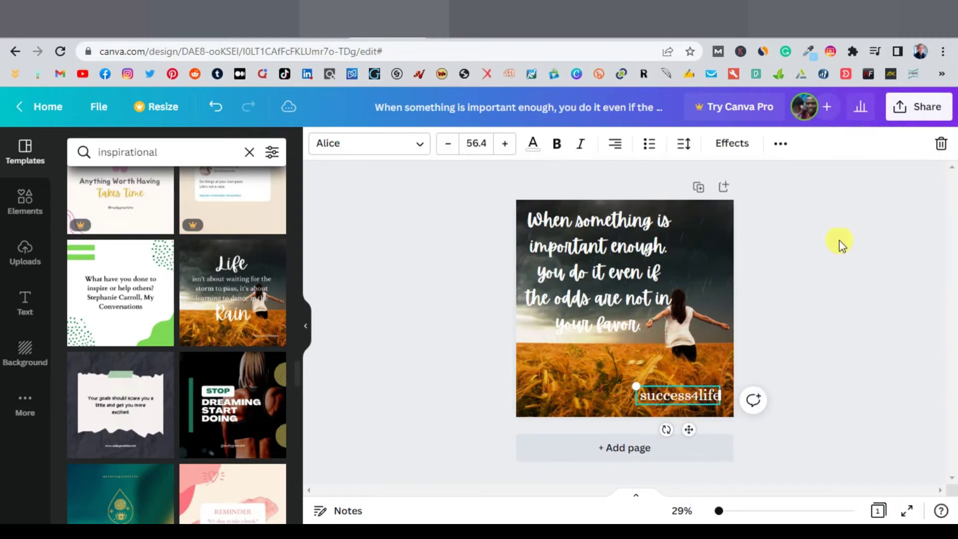
{"action": "left_click", "coordinate": [855, 298]}
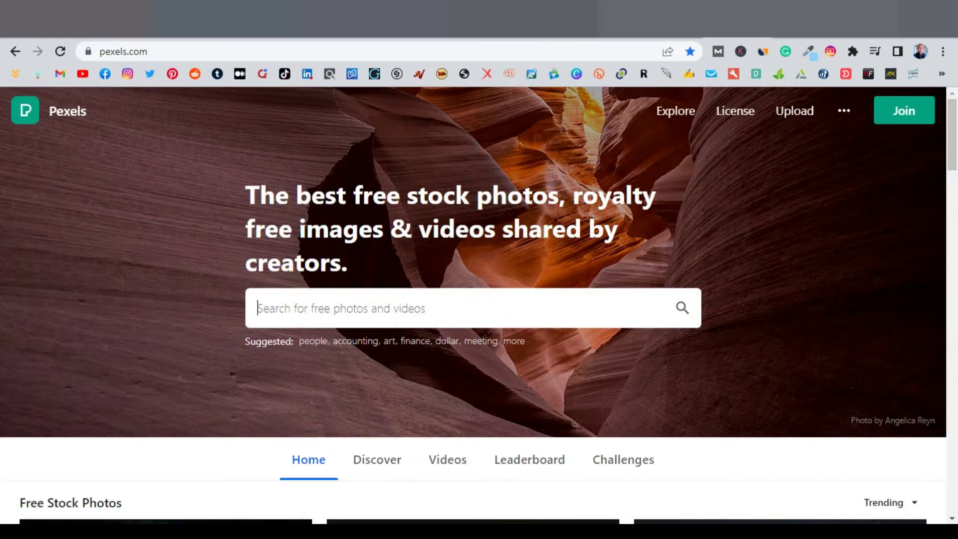
- Search the Pexels stock photos for "motivational"
{"action": "left_click", "coordinate": [390, 307]}
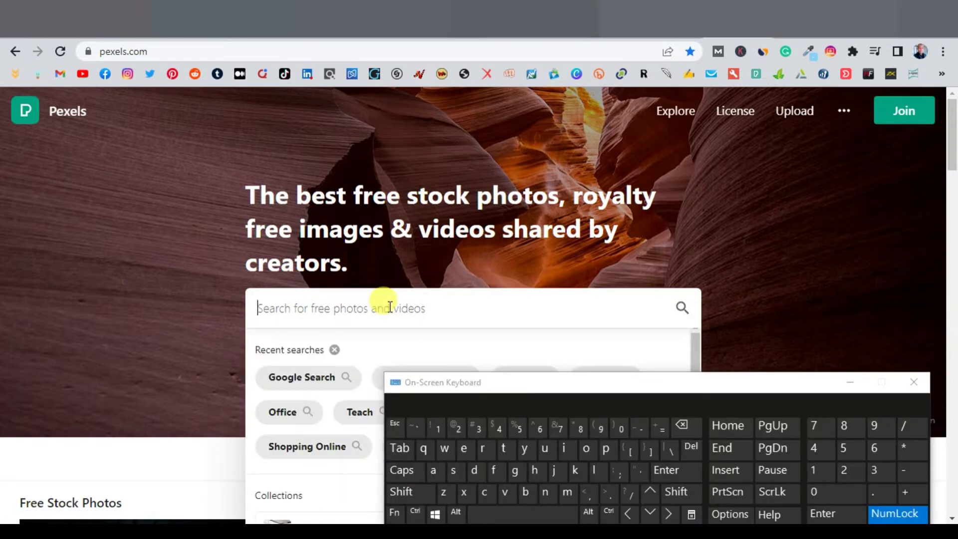
{"action": "left_click", "coordinate": [567, 496]}
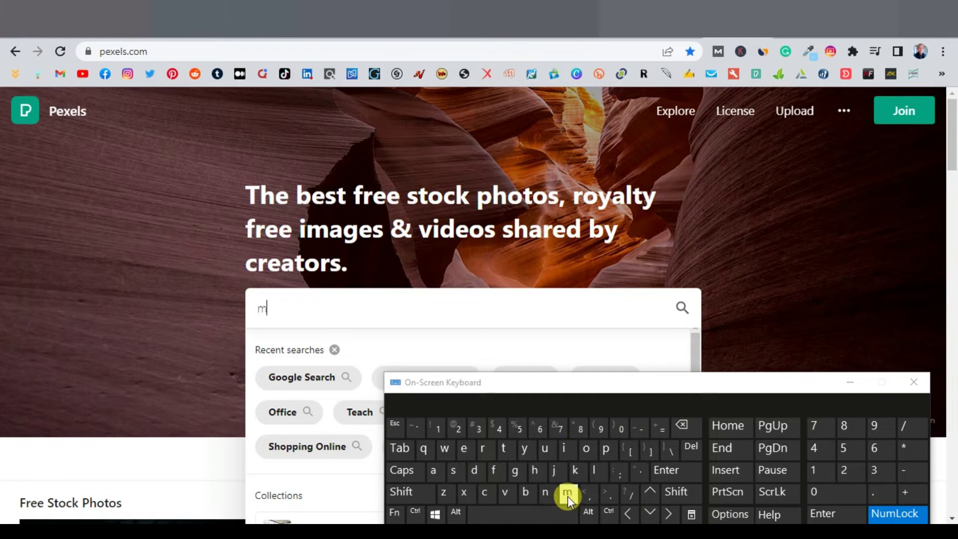
{"action": "left_click", "coordinate": [588, 448]}
{"action": "left_click", "coordinate": [503, 448]}
{"action": "left_click", "coordinate": [566, 448]}
{"action": "left_click", "coordinate": [680, 400]}
{"action": "left_click", "coordinate": [683, 473]}
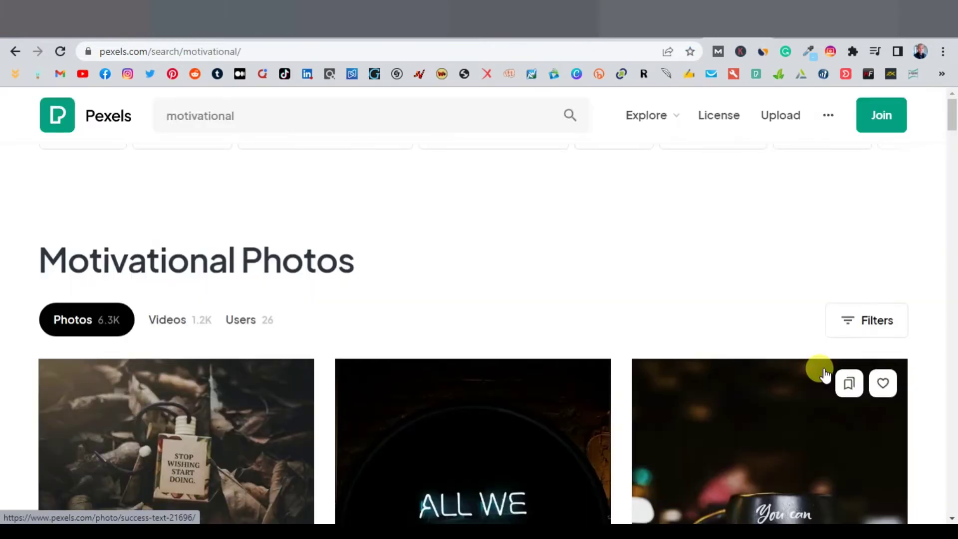
- Filter the motivational photos to horizontal orientation and browse the results
{"action": "scroll", "coordinate": [739, 368], "scroll_direction": "down", "scroll_amount": 7}
{"action": "scroll", "coordinate": [728, 372], "scroll_direction": "up", "scroll_amount": 6}
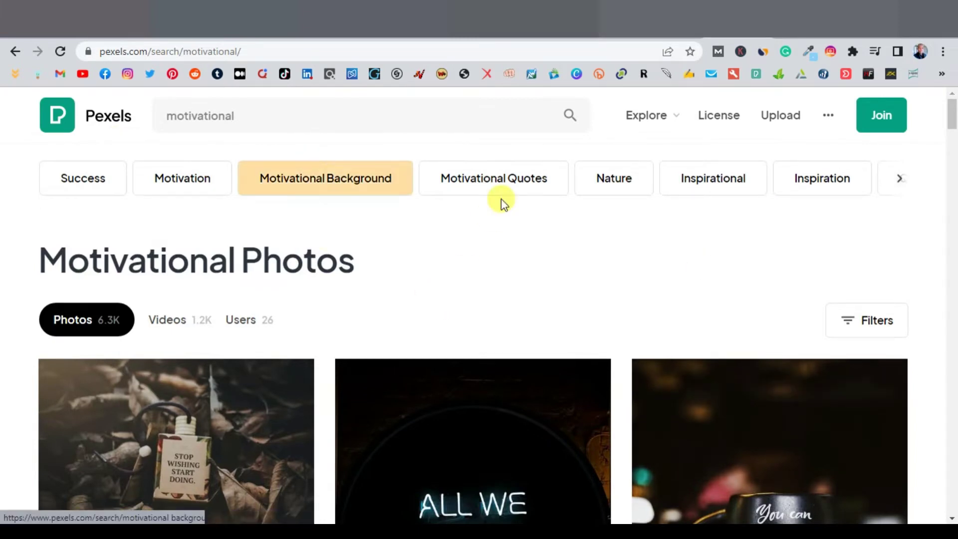
{"action": "left_click", "coordinate": [870, 323]}
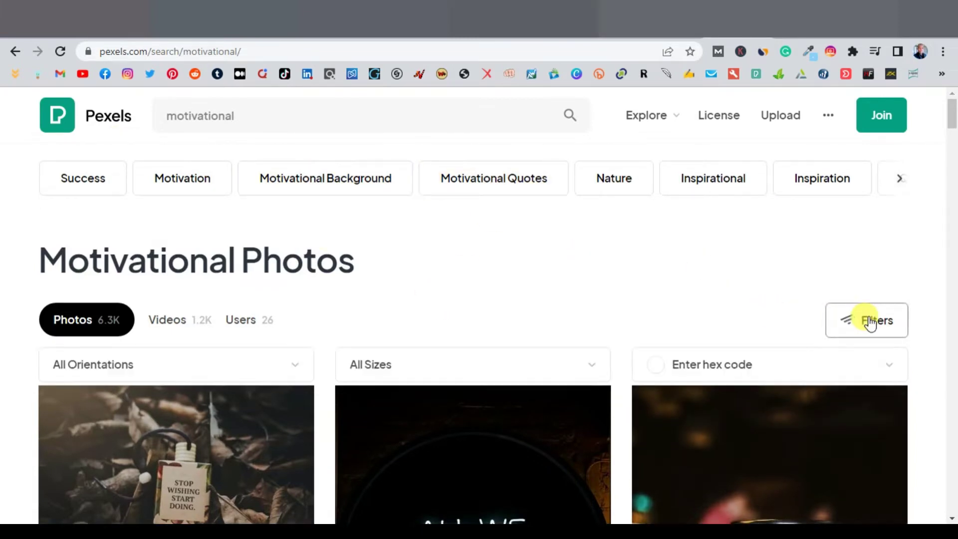
{"action": "left_click", "coordinate": [270, 385]}
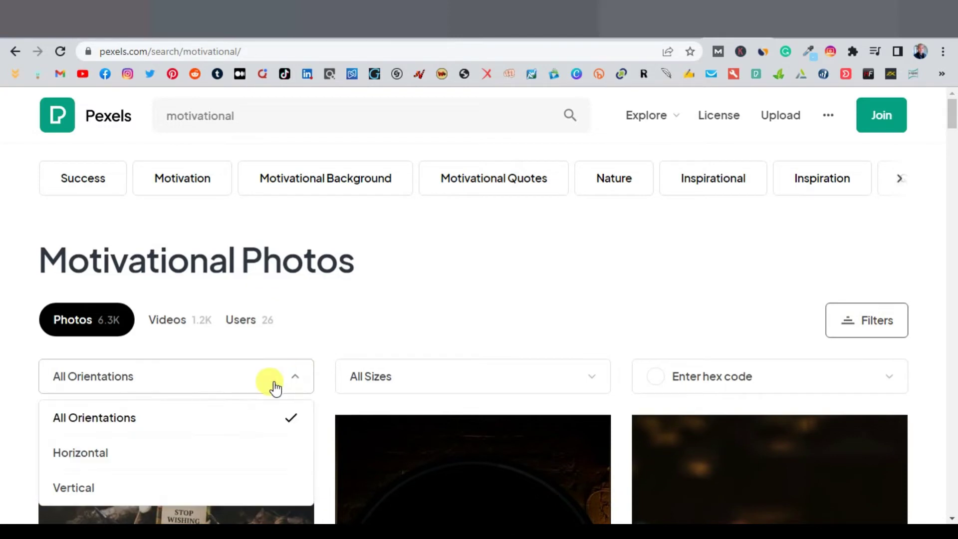
{"action": "left_click", "coordinate": [94, 458]}
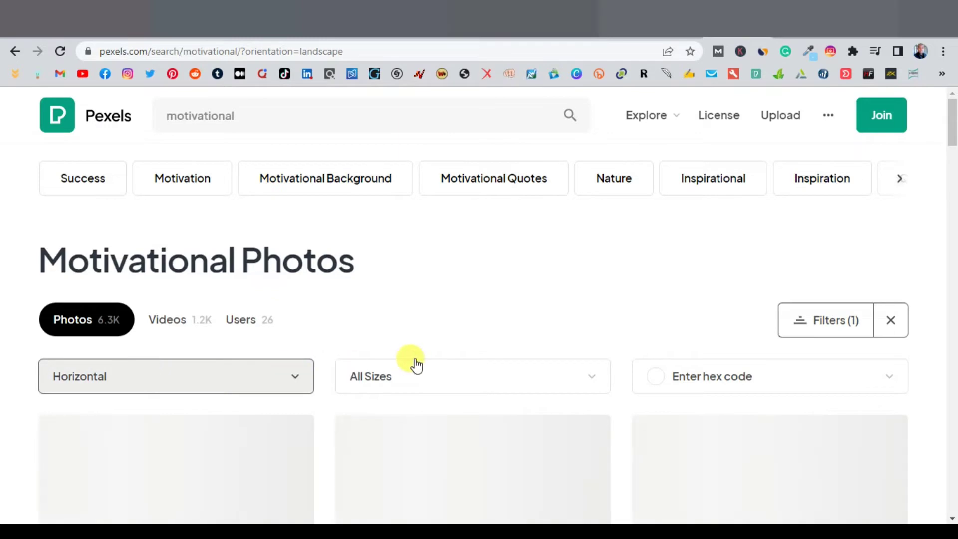
{"action": "scroll", "coordinate": [609, 331], "scroll_direction": "down", "scroll_amount": 7}
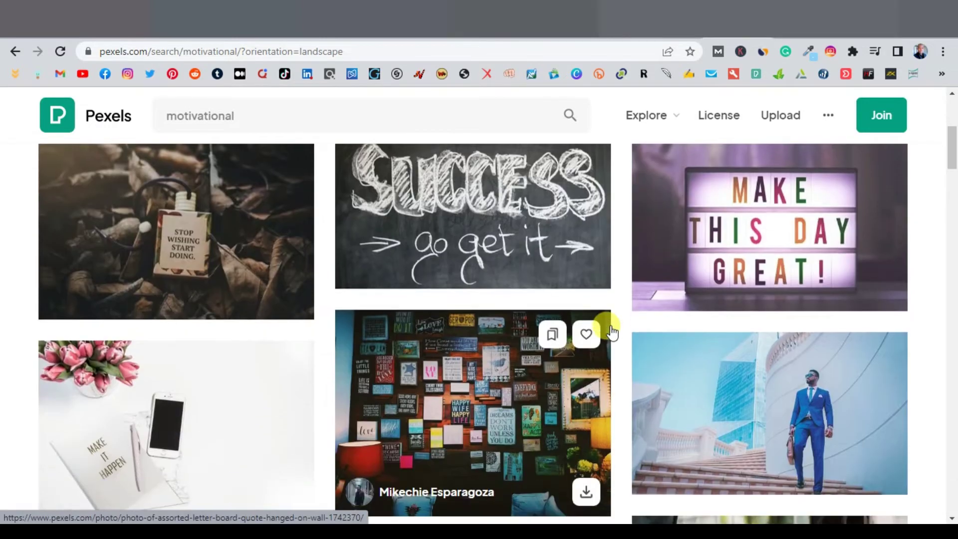
{"action": "scroll", "coordinate": [612, 332], "scroll_direction": "down", "scroll_amount": 3}
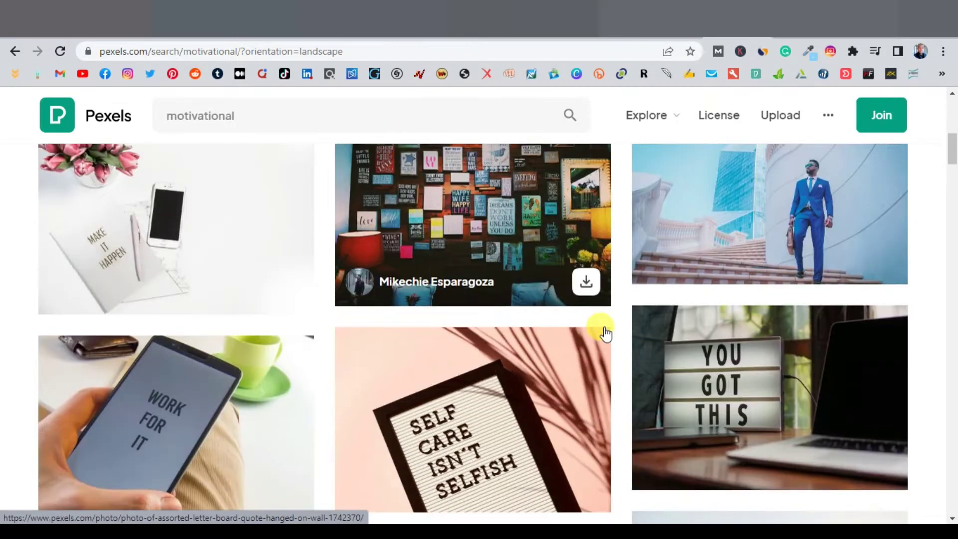
- Look through the horizontal motivational photos for pictures that could serve as quote backgrounds
{"action": "scroll", "coordinate": [611, 327], "scroll_direction": "down", "scroll_amount": 4}
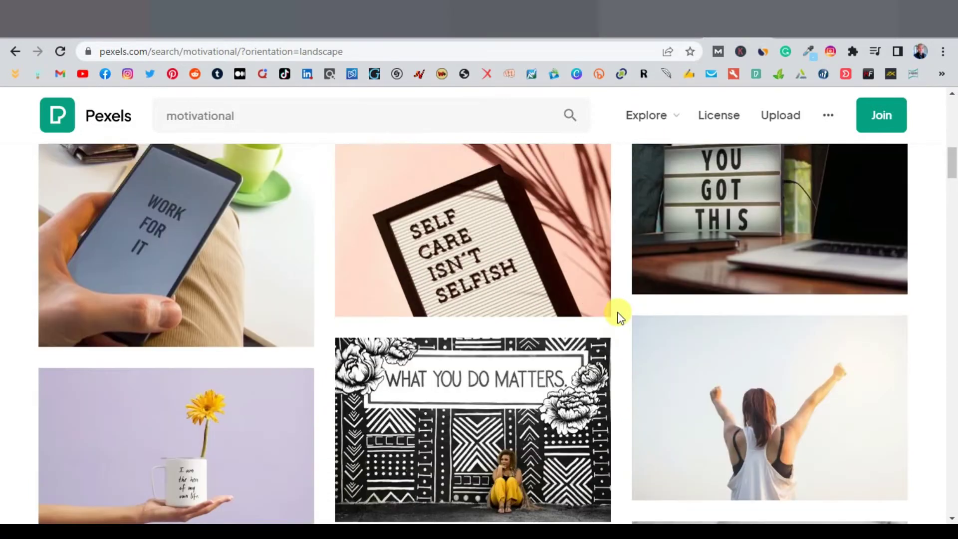
{"action": "scroll", "coordinate": [619, 317], "scroll_direction": "down", "scroll_amount": 3}
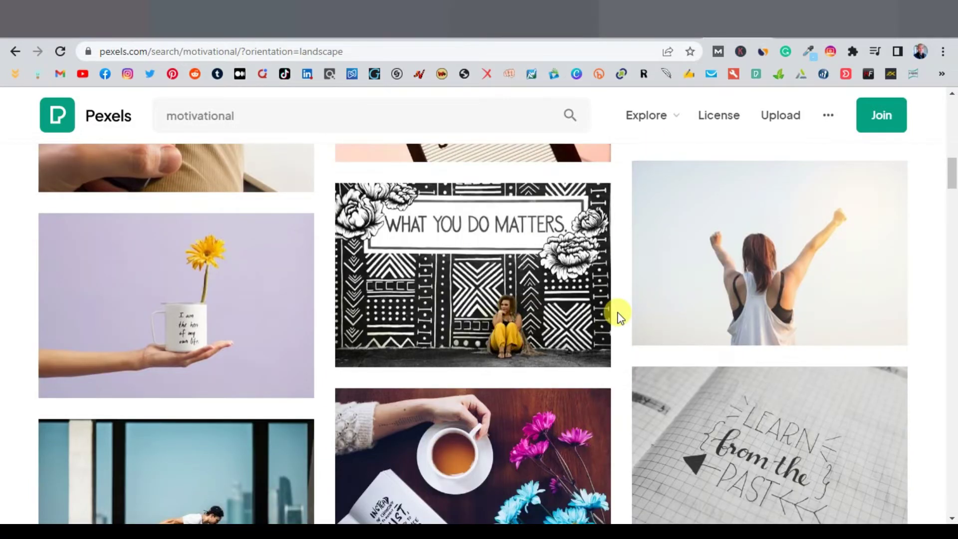
{"action": "scroll", "coordinate": [618, 316], "scroll_direction": "down", "scroll_amount": 4}
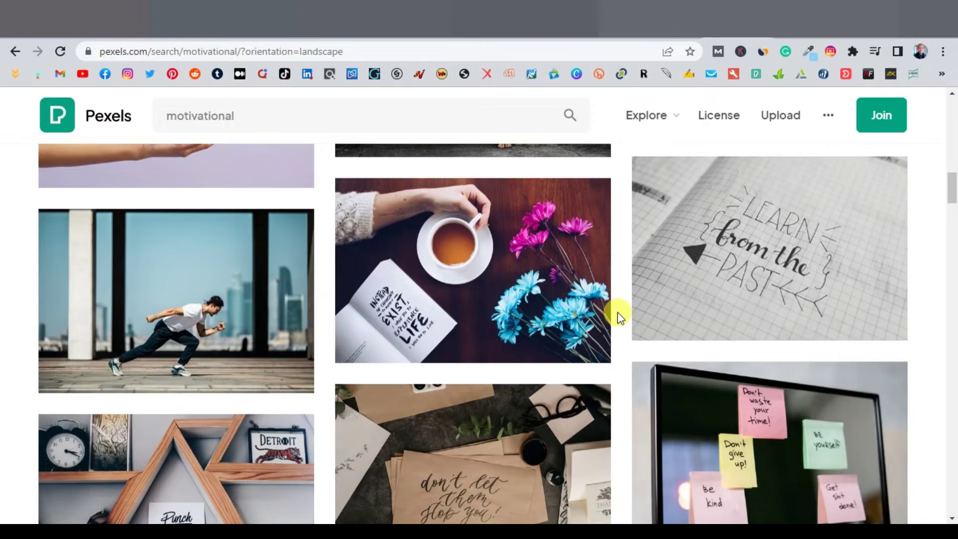
{"action": "scroll", "coordinate": [619, 317], "scroll_direction": "down", "scroll_amount": 7}
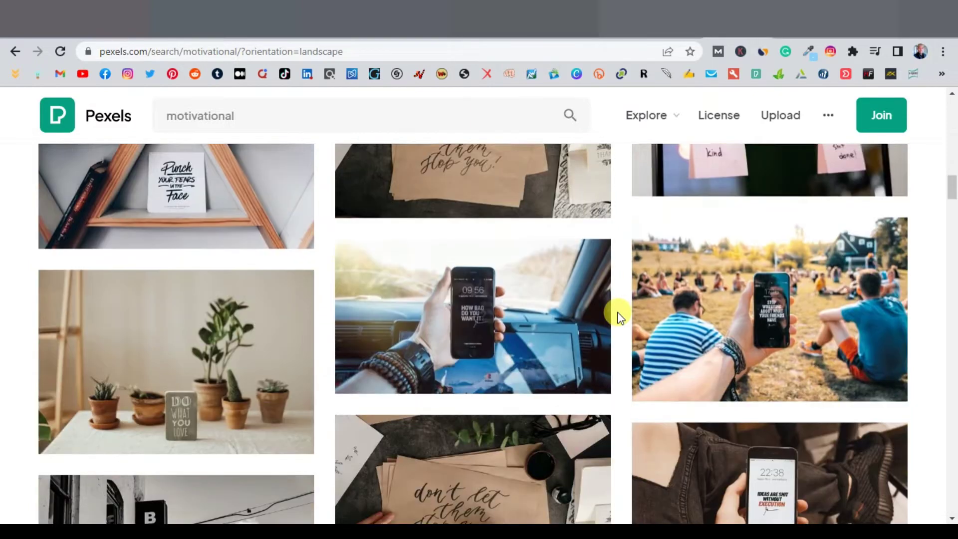
{"action": "scroll", "coordinate": [619, 317], "scroll_direction": "down", "scroll_amount": 8}
{"action": "scroll", "coordinate": [619, 317], "scroll_direction": "up", "scroll_amount": 8}
{"action": "scroll", "coordinate": [618, 317], "scroll_direction": "up", "scroll_amount": 10}
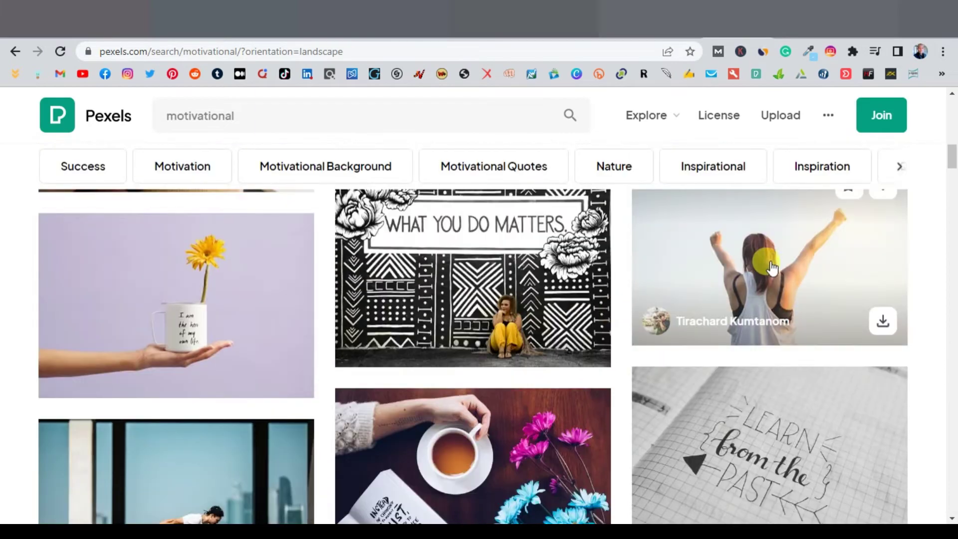
{"action": "scroll", "coordinate": [645, 317], "scroll_direction": "up", "scroll_amount": 5}
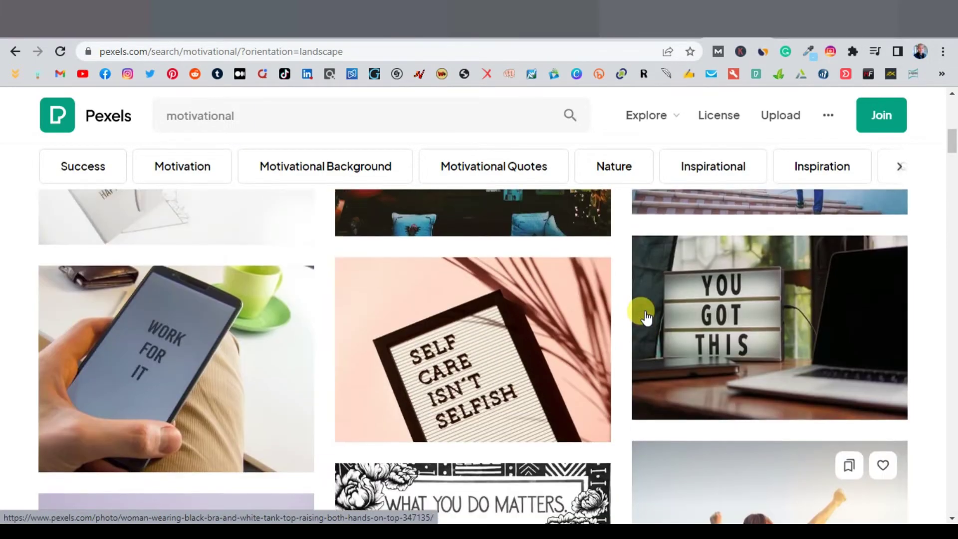
{"action": "scroll", "coordinate": [644, 317], "scroll_direction": "down", "scroll_amount": 15}
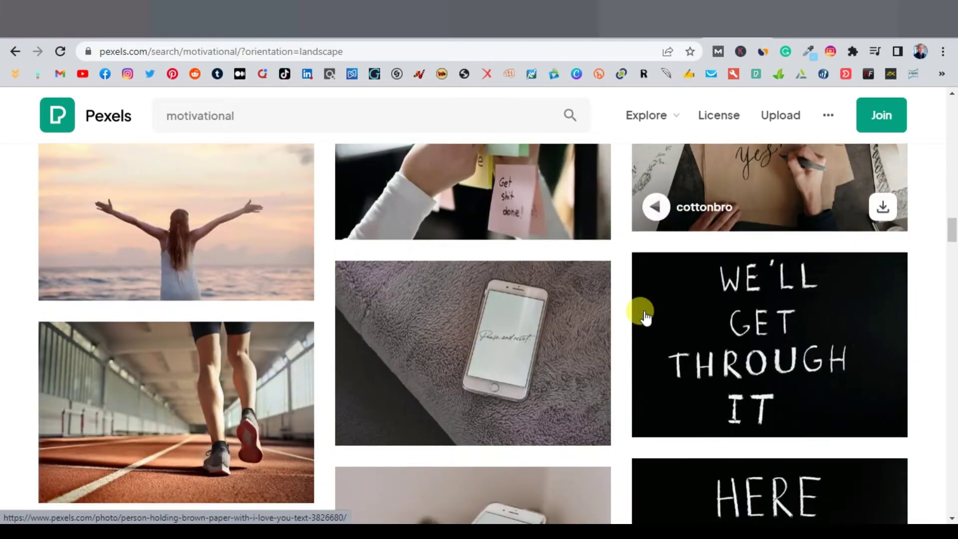
{"action": "scroll", "coordinate": [645, 317], "scroll_direction": "down", "scroll_amount": 4}
{"action": "scroll", "coordinate": [645, 317], "scroll_direction": "up", "scroll_amount": 4}
{"action": "scroll", "coordinate": [644, 317], "scroll_direction": "down", "scroll_amount": 10}
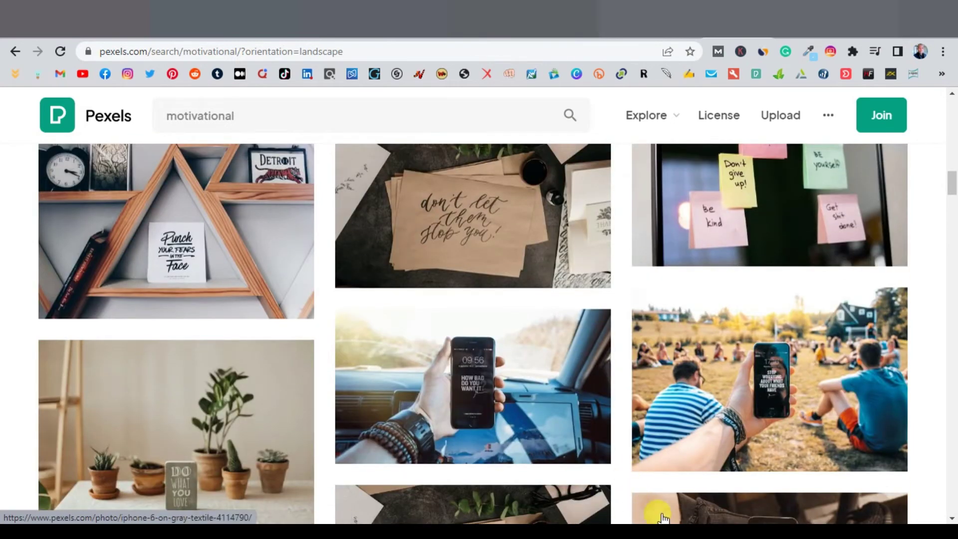
- Search the Pexels stock photos for "inspirational" and look through the results
{"action": "triple_click", "coordinate": [229, 120]}
{"action": "type", "text": "inspirational"}
{"action": "key", "text": "Return"}
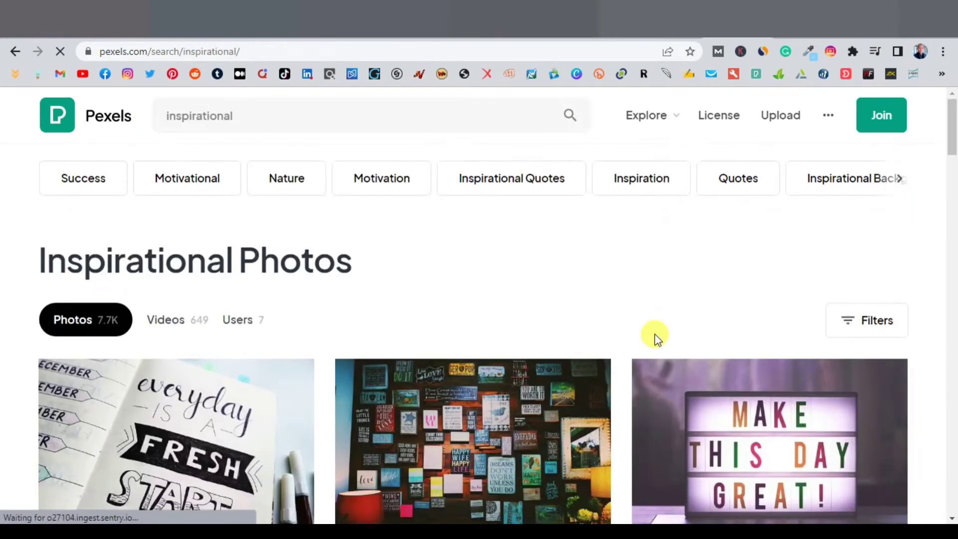
{"action": "scroll", "coordinate": [651, 335], "scroll_direction": "down", "scroll_amount": 3}
{"action": "scroll", "coordinate": [650, 334], "scroll_direction": "down", "scroll_amount": 5}
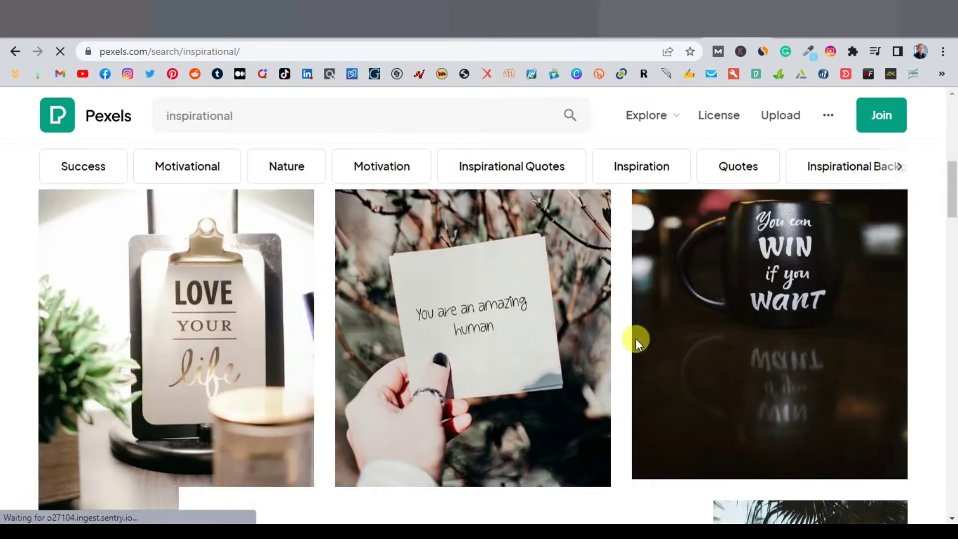
{"action": "scroll", "coordinate": [646, 340], "scroll_direction": "down", "scroll_amount": 8}
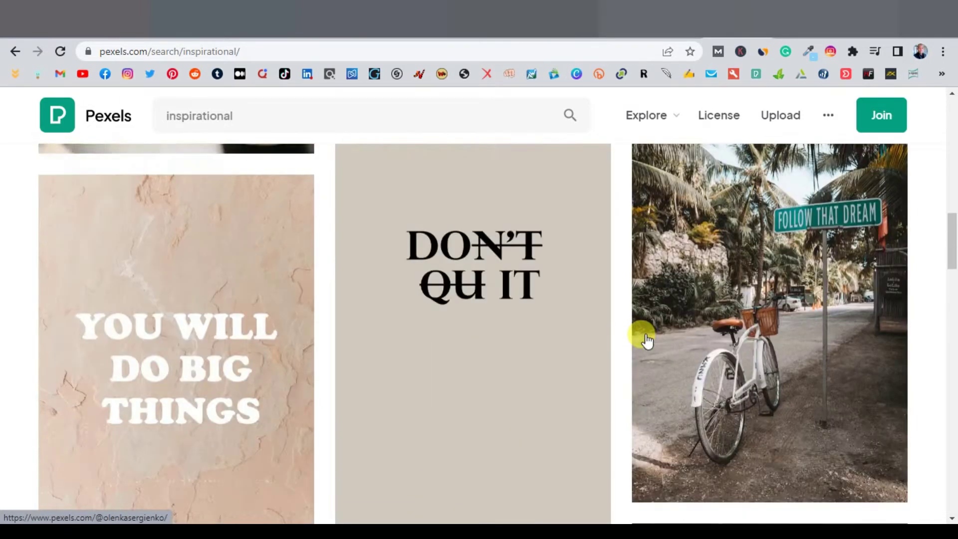
{"action": "scroll", "coordinate": [626, 338], "scroll_direction": "up", "scroll_amount": 2}
{"action": "scroll", "coordinate": [626, 337], "scroll_direction": "down", "scroll_amount": 3}
{"action": "scroll", "coordinate": [625, 337], "scroll_direction": "up", "scroll_amount": 10}
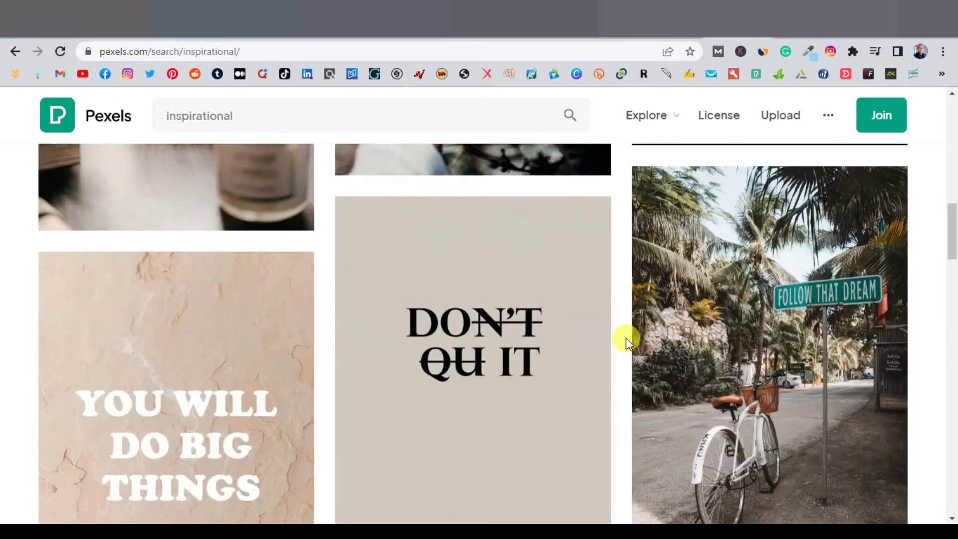
{"action": "scroll", "coordinate": [625, 337], "scroll_direction": "up", "scroll_amount": 3}
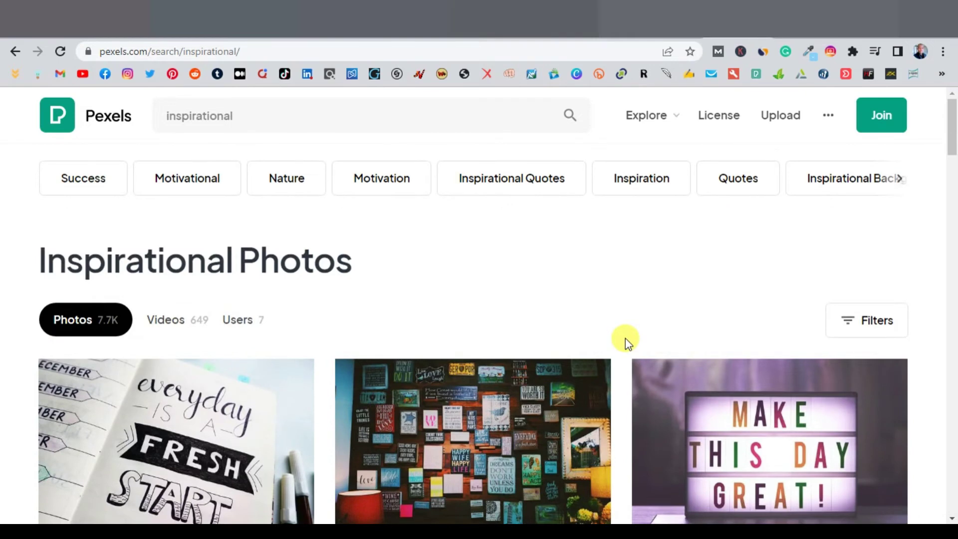
- Search the Pexels stock photos for "happy" and glance over the first results
{"action": "double_click", "coordinate": [236, 118]}
{"action": "key", "text": "ctrl+super+o"}
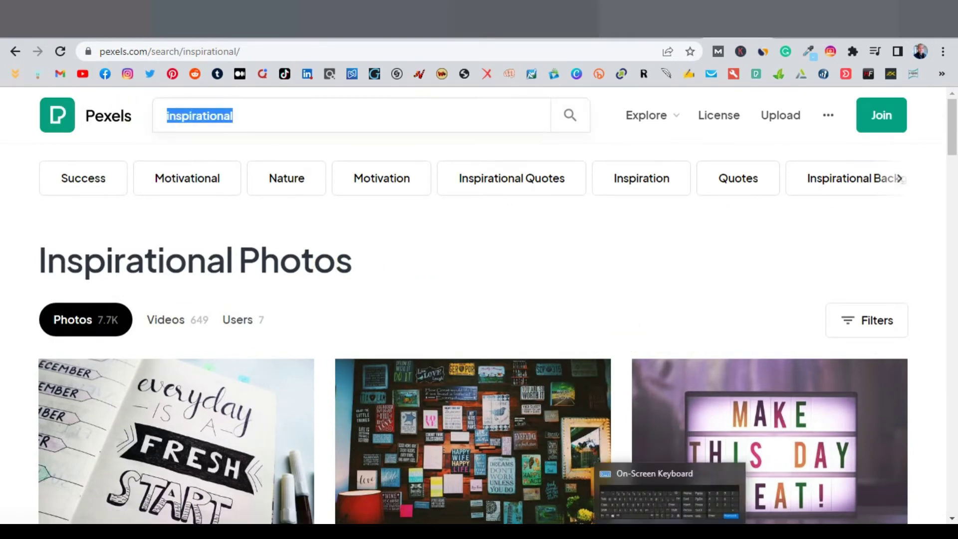
{"action": "left_click", "coordinate": [534, 469]}
{"action": "left_click", "coordinate": [436, 470]}
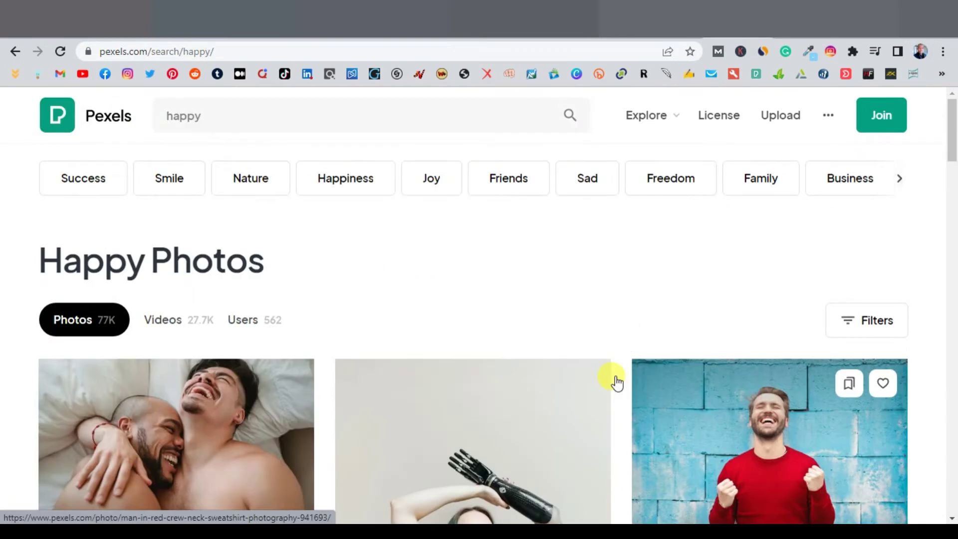
{"action": "scroll", "coordinate": [617, 383], "scroll_direction": "down", "scroll_amount": 3}
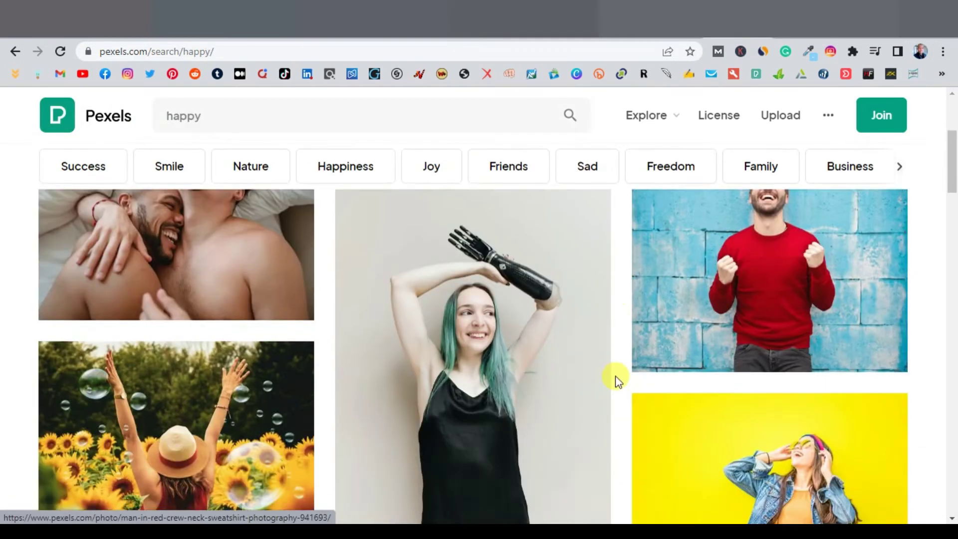
{"action": "scroll", "coordinate": [617, 383], "scroll_direction": "up", "scroll_amount": 3}
- Filter the happy photos to horizontal orientation
{"action": "left_click", "coordinate": [873, 330]}
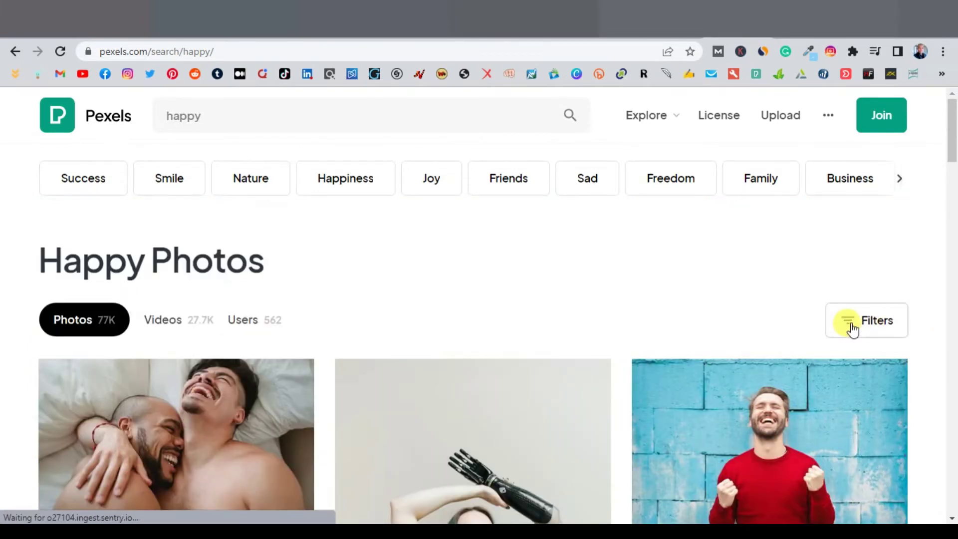
{"action": "left_click", "coordinate": [99, 369]}
{"action": "left_click", "coordinate": [79, 447]}
{"action": "left_click", "coordinate": [81, 447]}
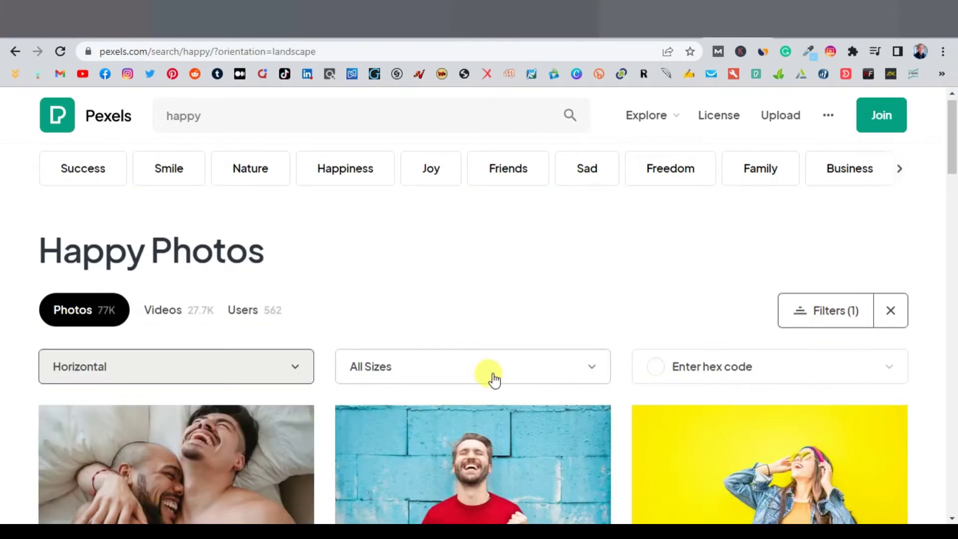
- Examine the horizontal happy photos for people and landscape scenes usable behind motivational quotes
{"action": "scroll", "coordinate": [562, 359], "scroll_direction": "down", "scroll_amount": 10}
{"action": "scroll", "coordinate": [593, 358], "scroll_direction": "up", "scroll_amount": 3}
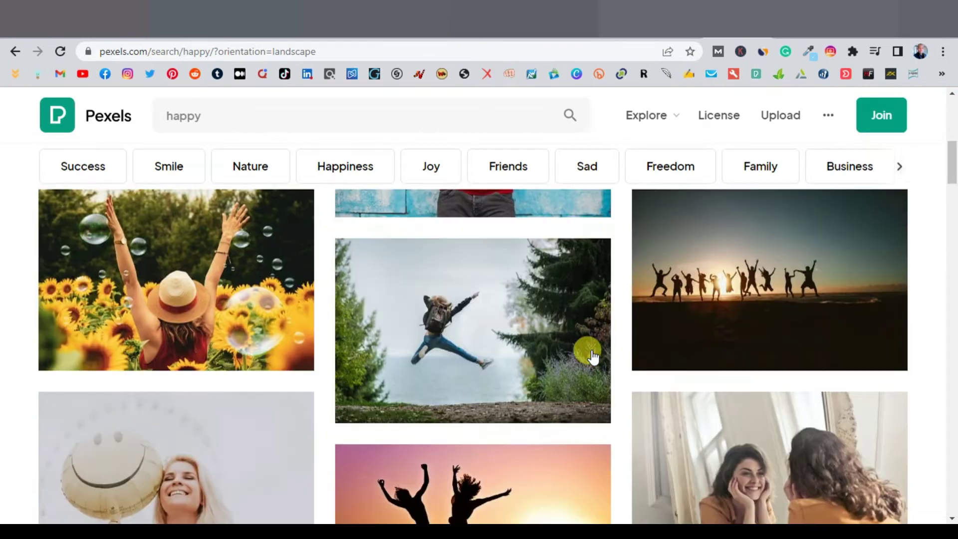
{"action": "scroll", "coordinate": [593, 357], "scroll_direction": "down", "scroll_amount": 1}
{"action": "scroll", "coordinate": [592, 357], "scroll_direction": "up", "scroll_amount": 3}
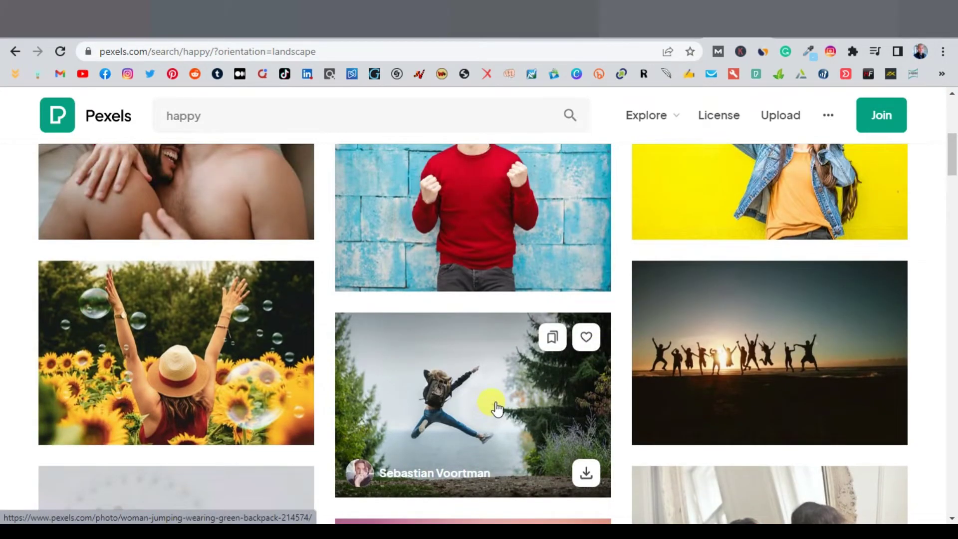
{"action": "scroll", "coordinate": [257, 368], "scroll_direction": "down", "scroll_amount": 15}
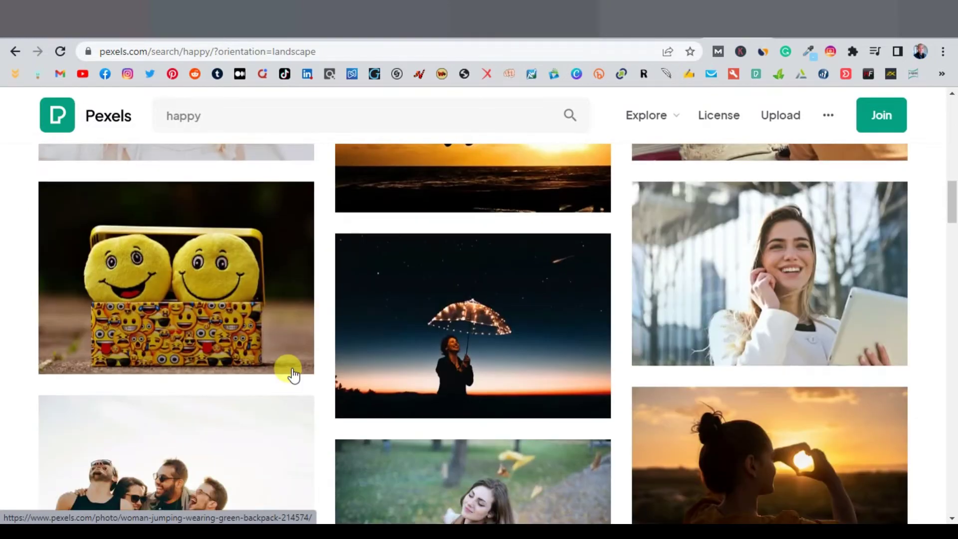
{"action": "scroll", "coordinate": [292, 373], "scroll_direction": "down", "scroll_amount": 4}
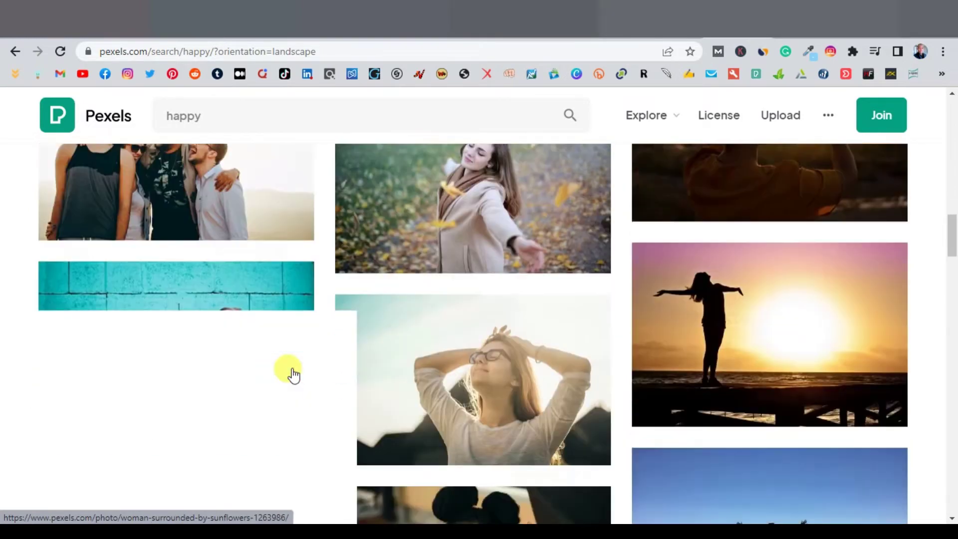
{"action": "scroll", "coordinate": [521, 253], "scroll_direction": "down", "scroll_amount": 1}
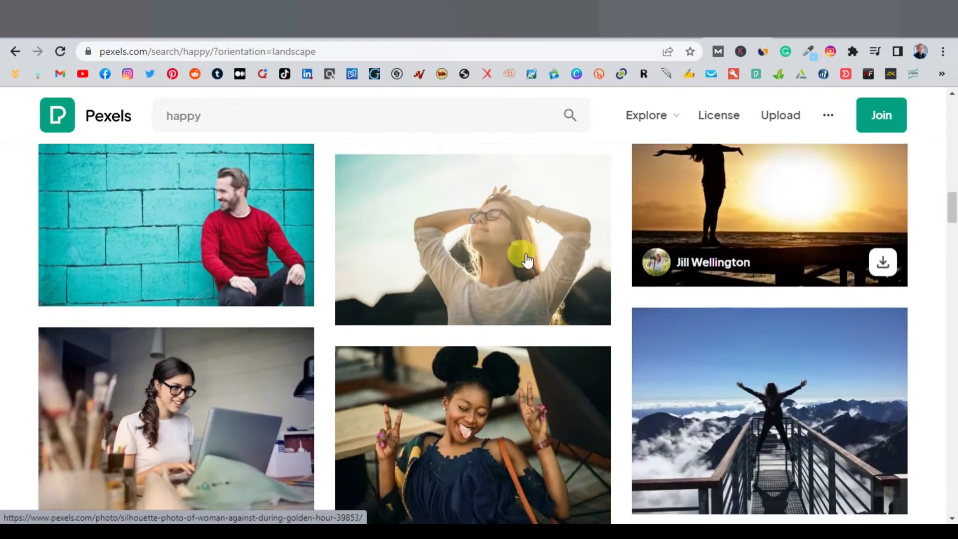
{"action": "scroll", "coordinate": [529, 253], "scroll_direction": "down", "scroll_amount": 4}
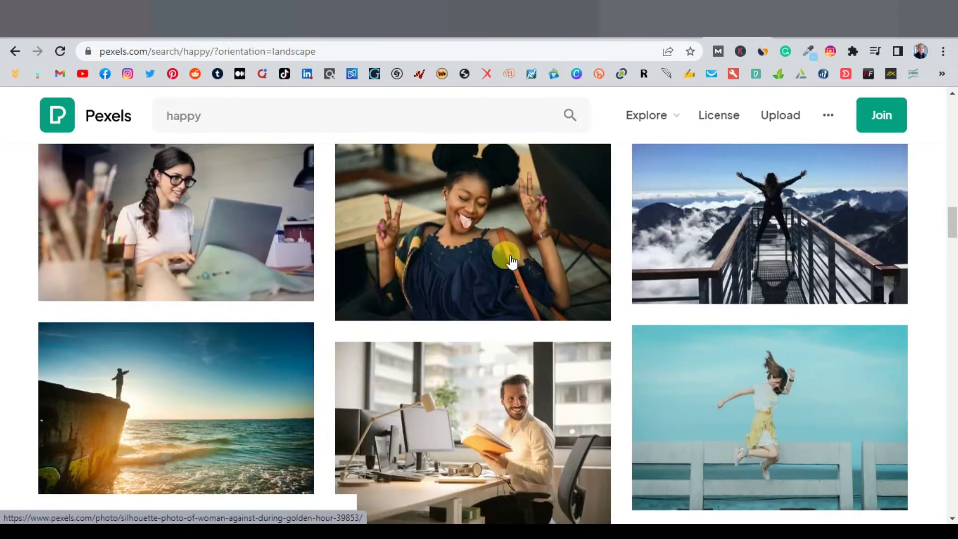
{"action": "scroll", "coordinate": [507, 260], "scroll_direction": "down", "scroll_amount": 3}
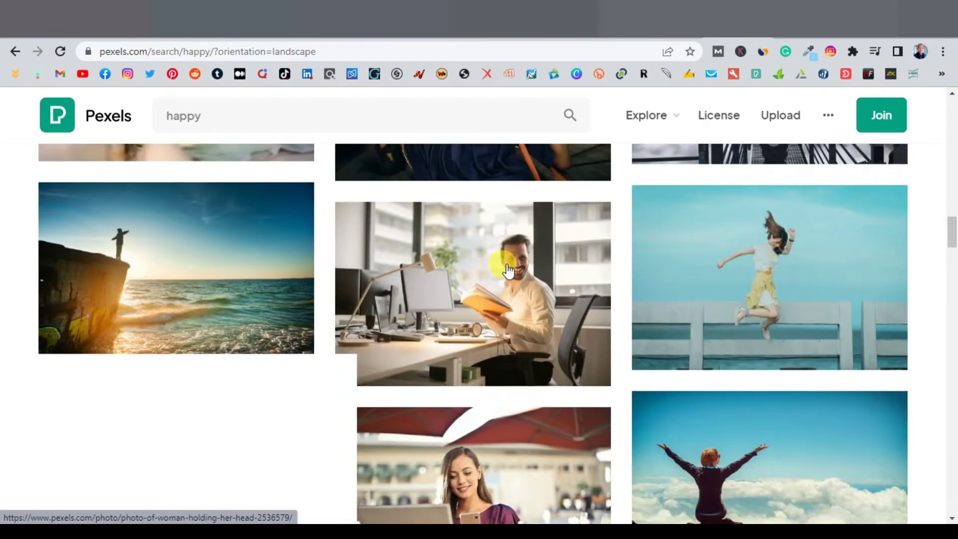
{"action": "scroll", "coordinate": [506, 269], "scroll_direction": "down", "scroll_amount": 3}
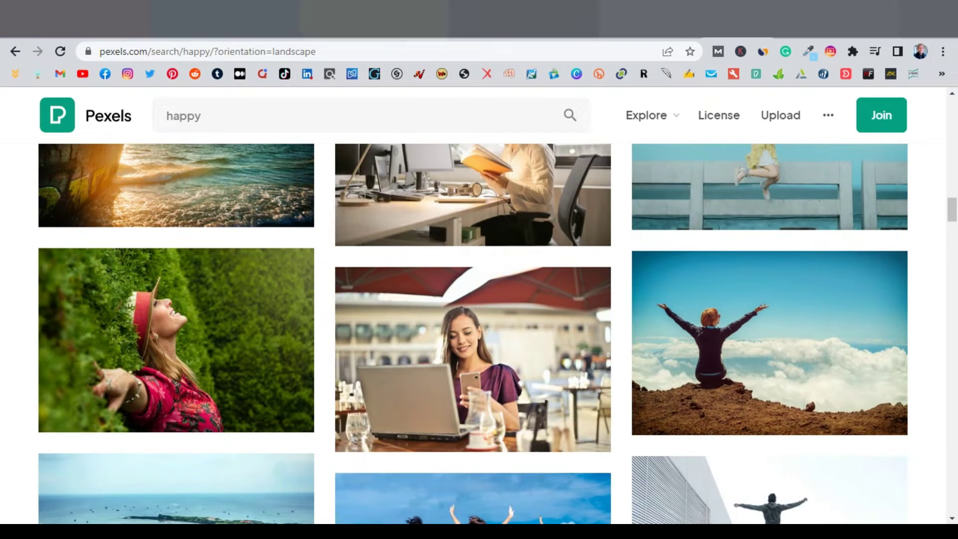
{"action": "key", "text": "ctrl+Tab"}
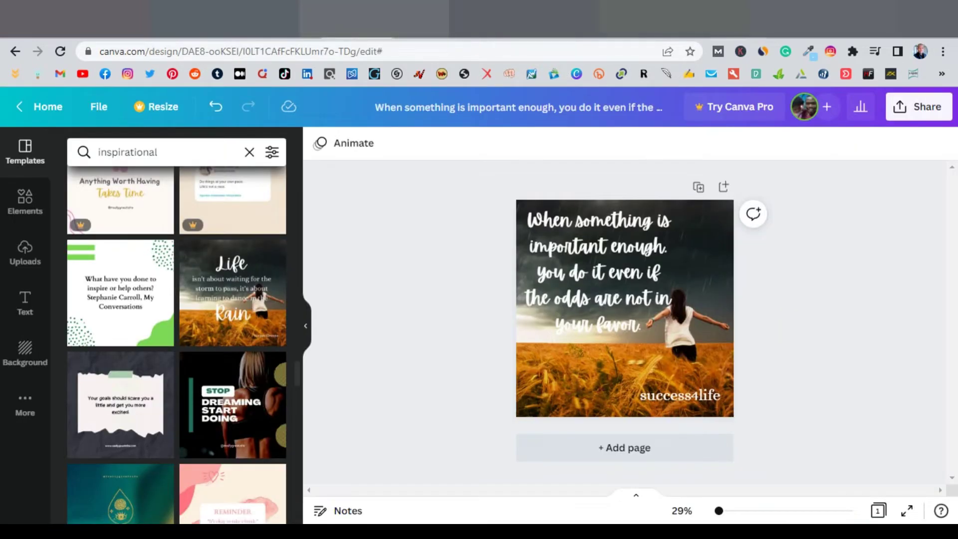
{"action": "key", "text": "ctrl+shift+Tab"}
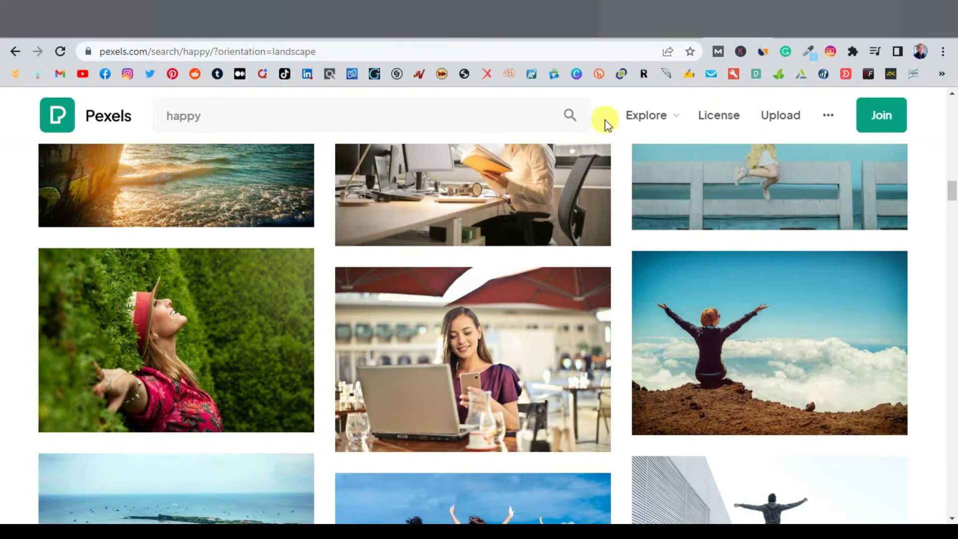
- Switch to Canva and download the finished quote design as a JPG file
{"action": "mouse_move", "coordinate": [271, 334]}
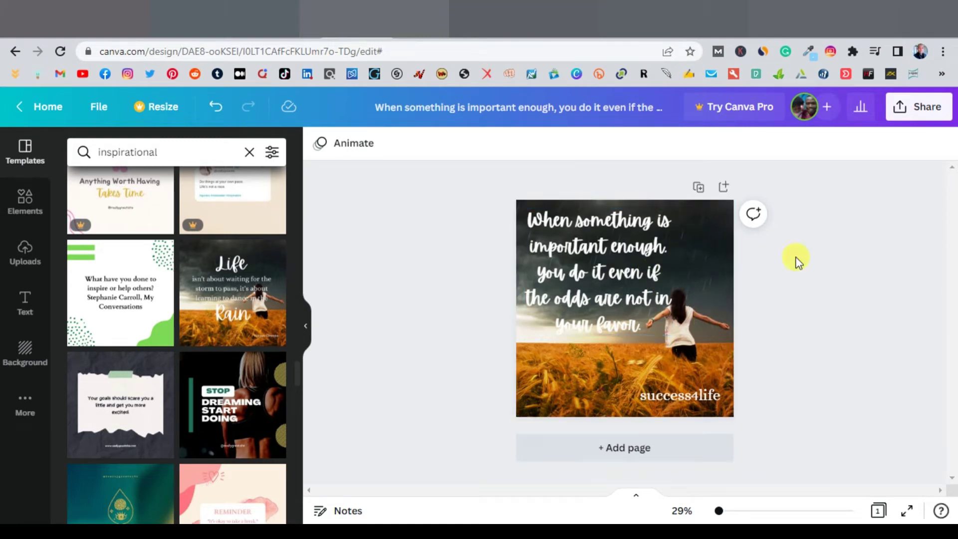
{"action": "left_click", "coordinate": [911, 114]}
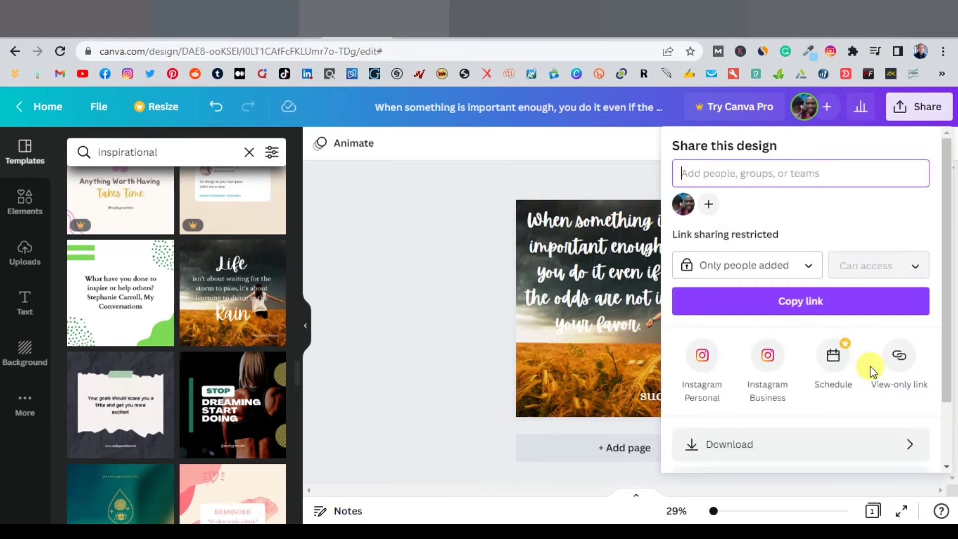
{"action": "left_click", "coordinate": [795, 441]}
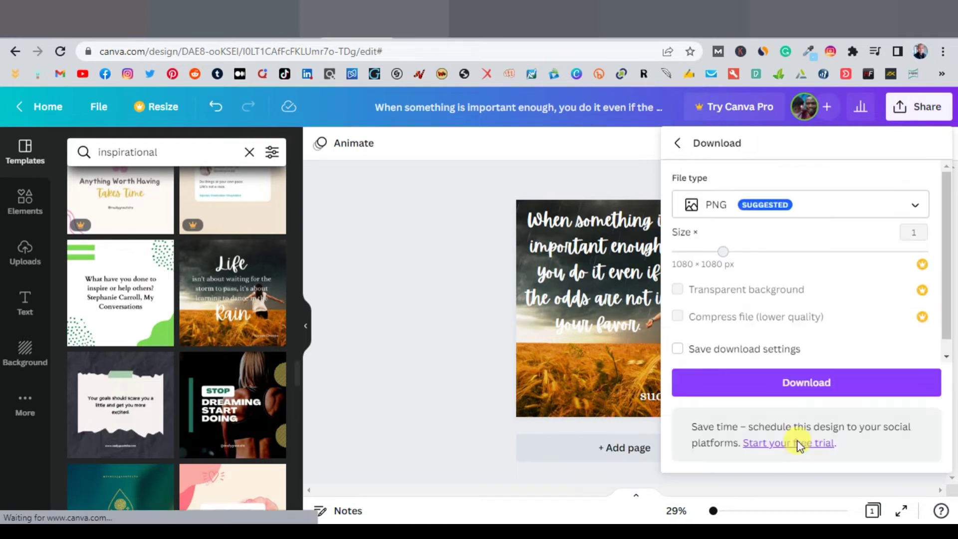
{"action": "left_click", "coordinate": [913, 207]}
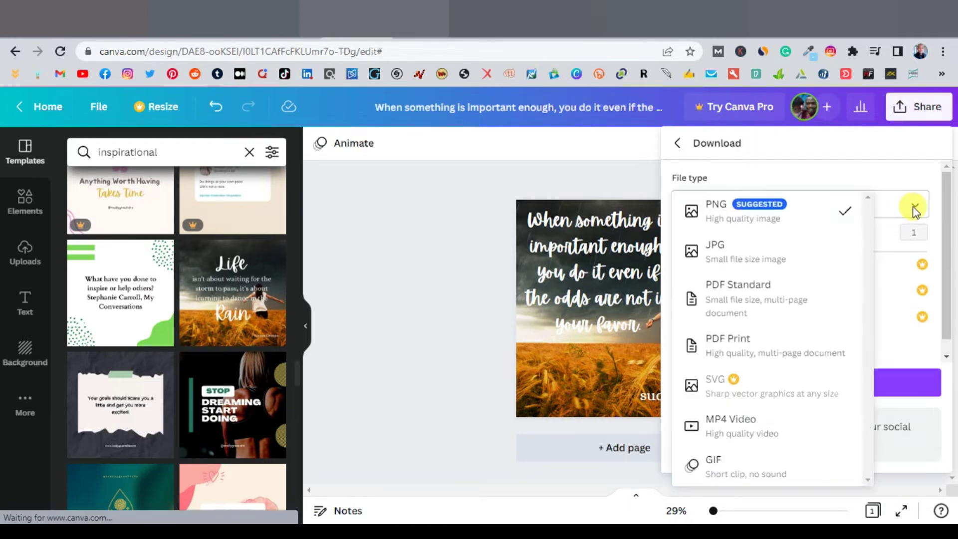
{"action": "left_click", "coordinate": [746, 251]}
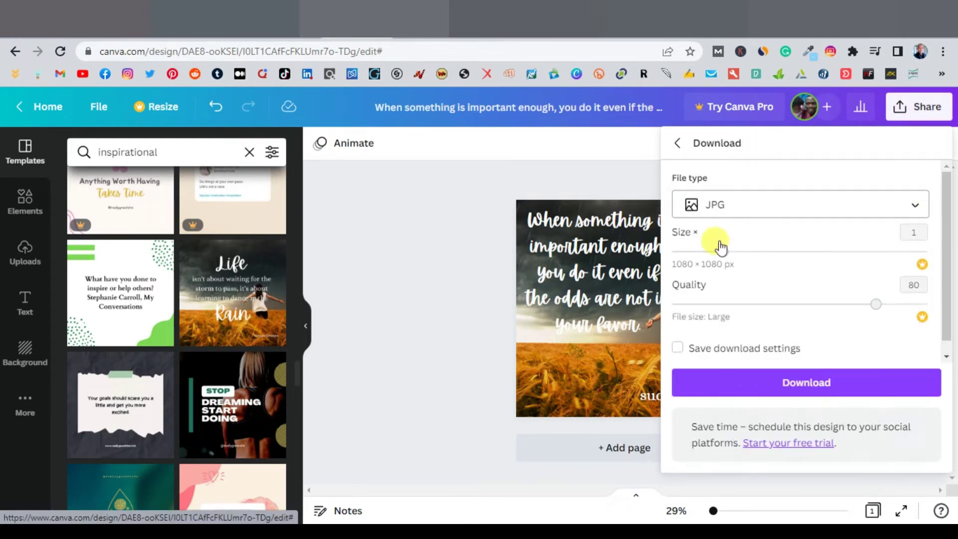
{"action": "left_click", "coordinate": [808, 382]}
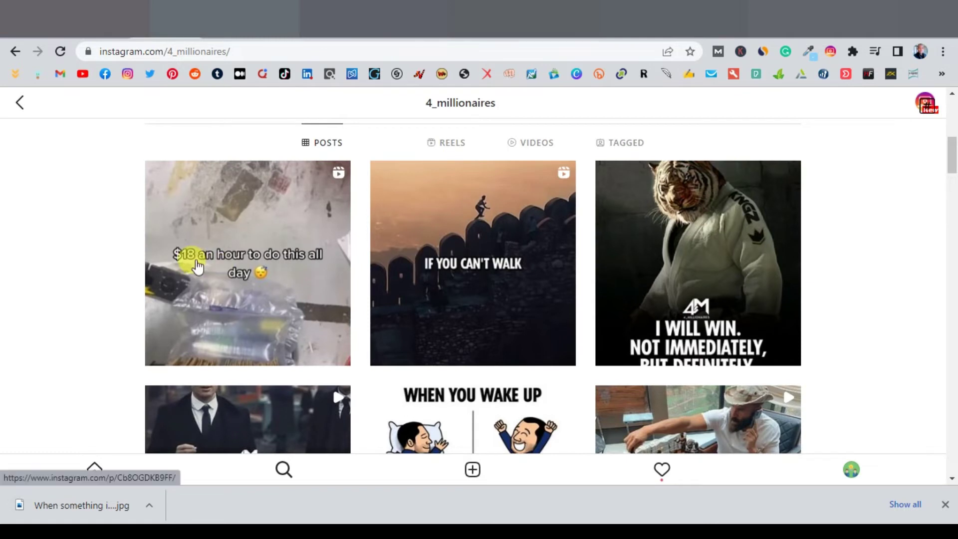
- Switch to Instagram and open the signed-in account's own profile page
{"action": "left_click", "coordinate": [851, 472]}
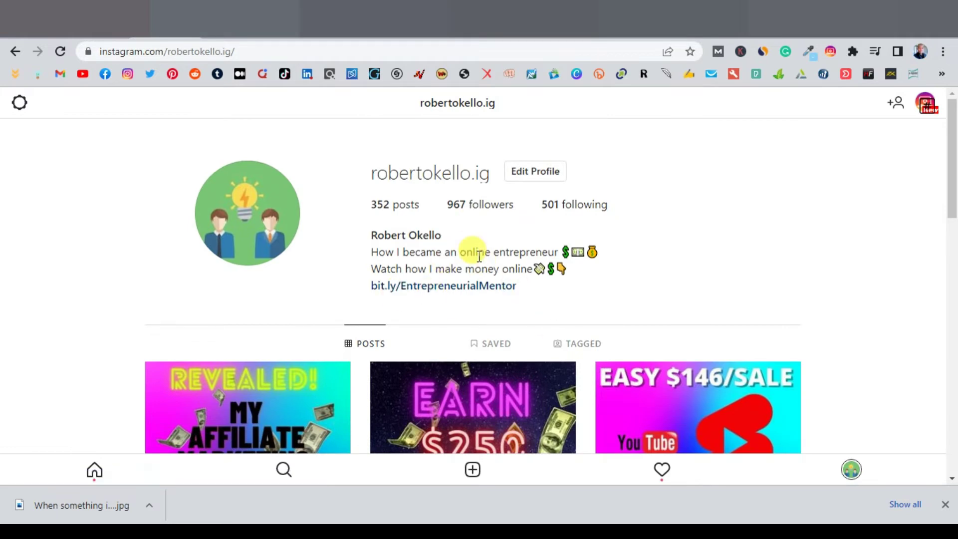
- Start a new photo post from the downloaded quote image, continue to the post details and begin the caption with the on-screen keyboard available
{"action": "left_click", "coordinate": [472, 471]}
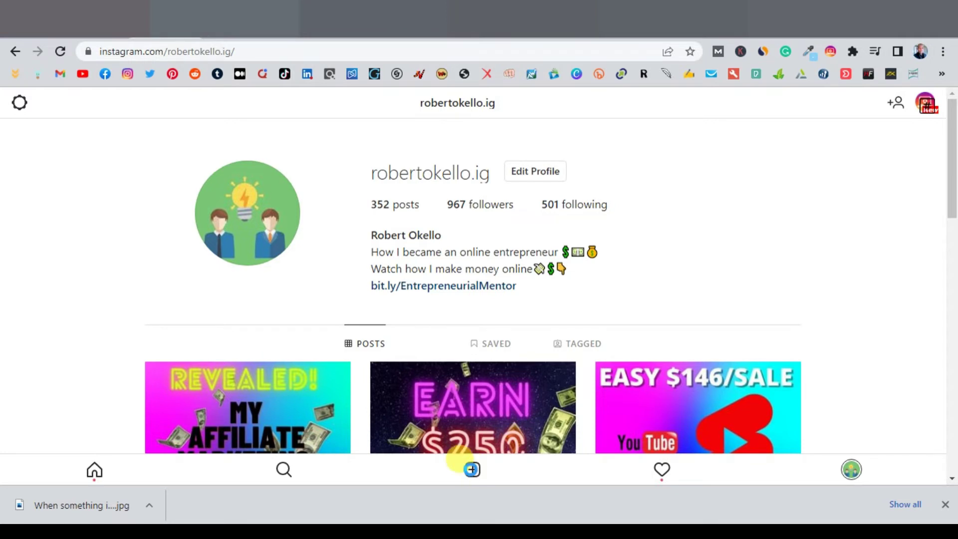
{"action": "left_click", "coordinate": [472, 470]}
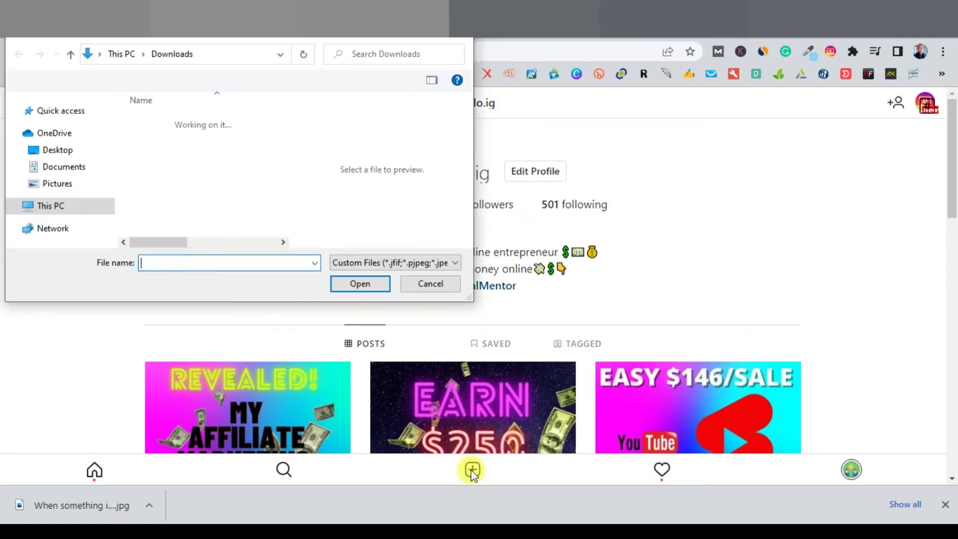
{"action": "double_click", "coordinate": [241, 145]}
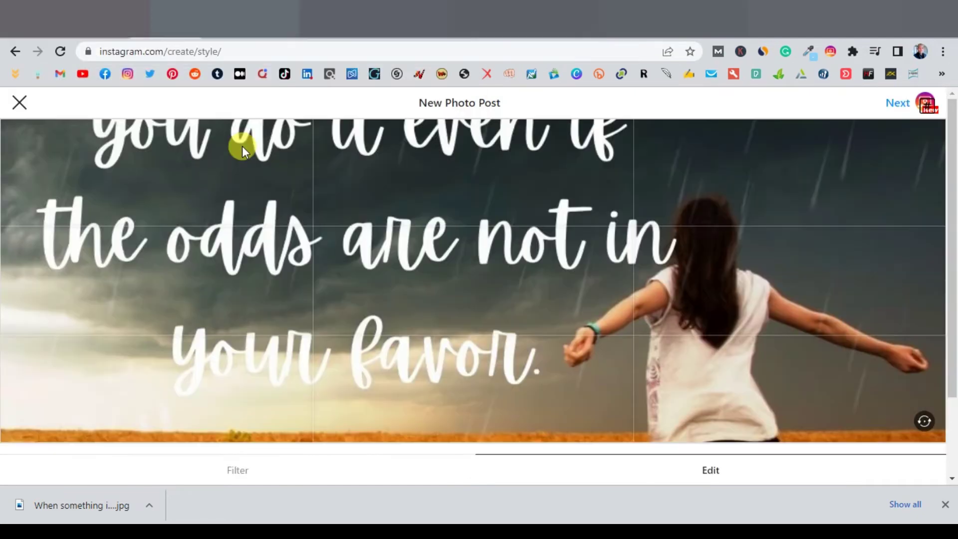
{"action": "left_click", "coordinate": [897, 105]}
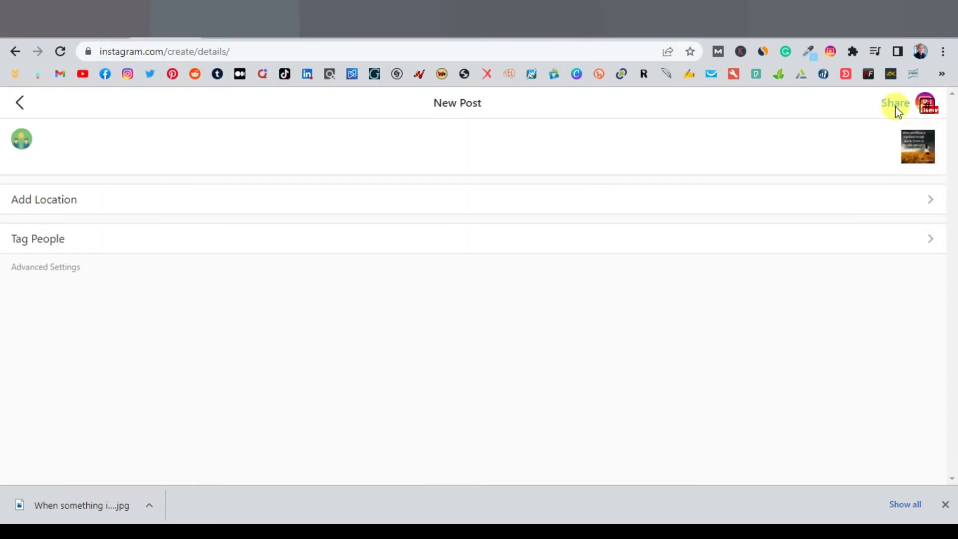
{"action": "left_click", "coordinate": [181, 138]}
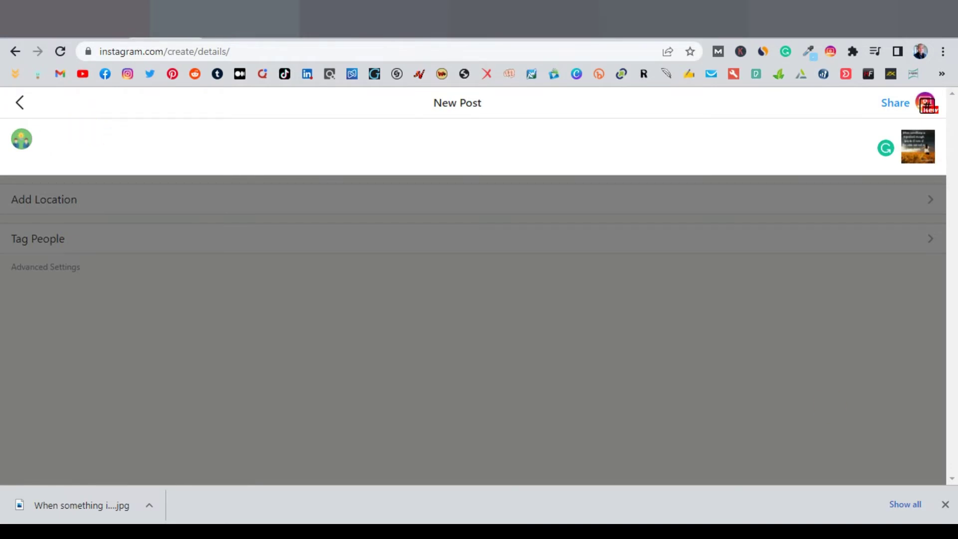
{"action": "key", "text": "ctrl+super+o"}
- Examine the full caption and hashtags of the success__tips umbrella quote post, and return to the new post
{"action": "left_click", "coordinate": [148, 132]}
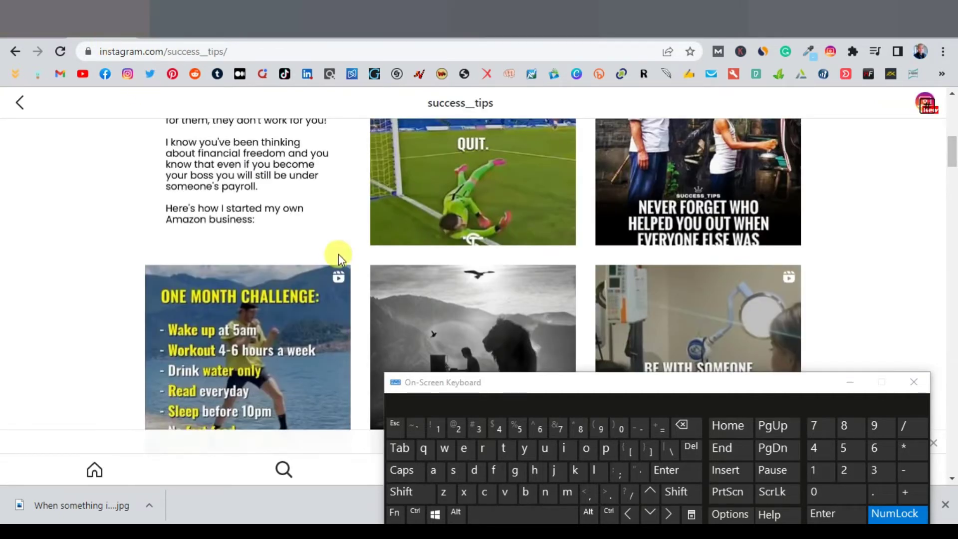
{"action": "scroll", "coordinate": [338, 254], "scroll_direction": "up", "scroll_amount": 2}
{"action": "left_click", "coordinate": [698, 199]}
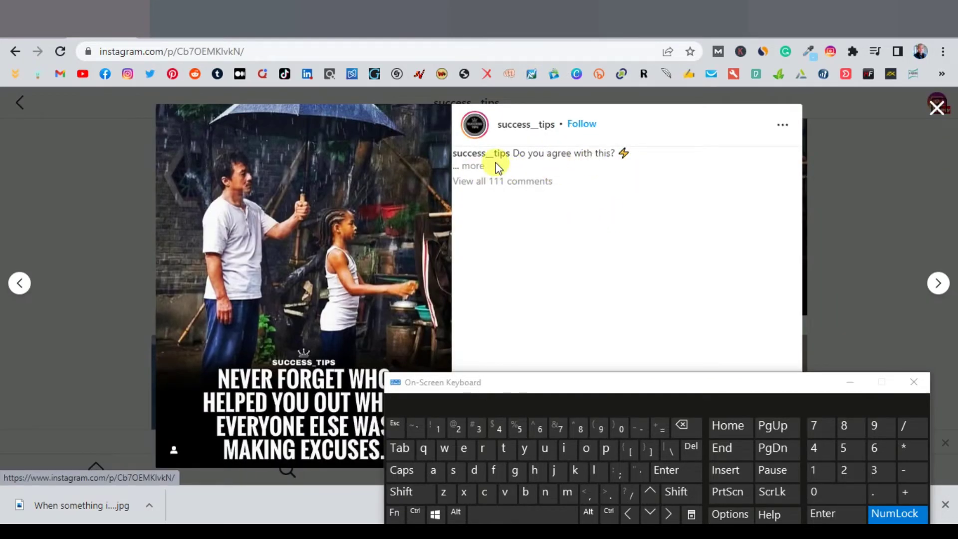
{"action": "left_click", "coordinate": [478, 168]}
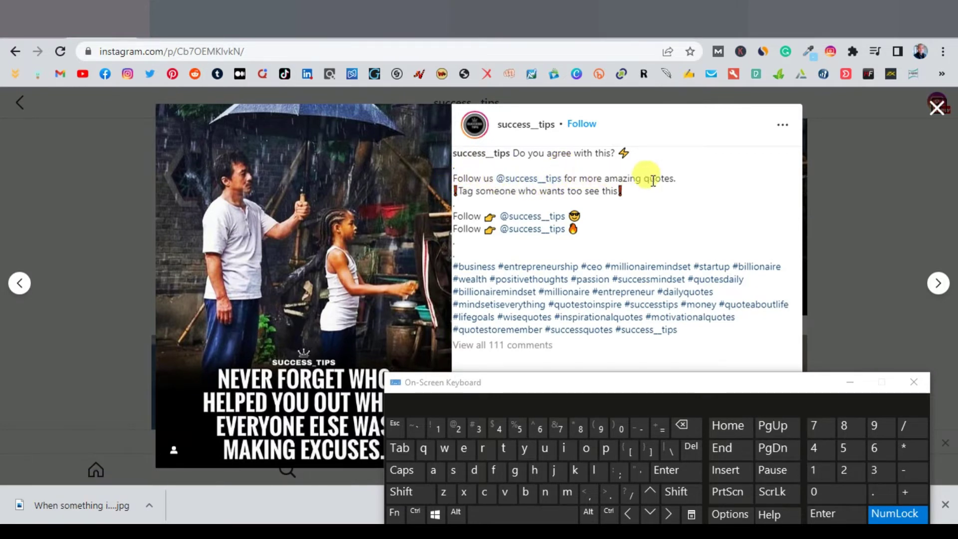
{"action": "left_click", "coordinate": [526, 123]}
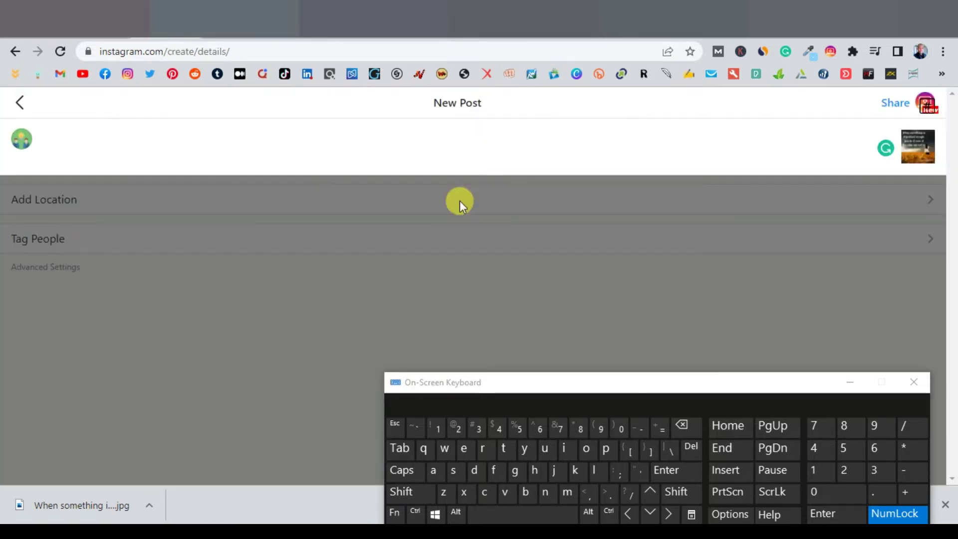
- Write "For more motivational quotes, follow us at" as the start of the post caption
{"action": "left_click", "coordinate": [139, 152]}
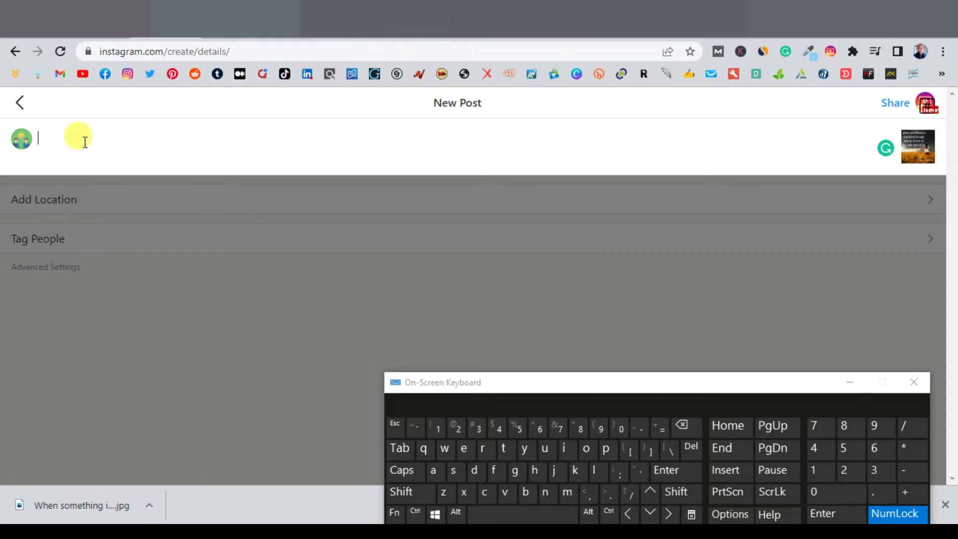
{"action": "type", "text": "For more su"}
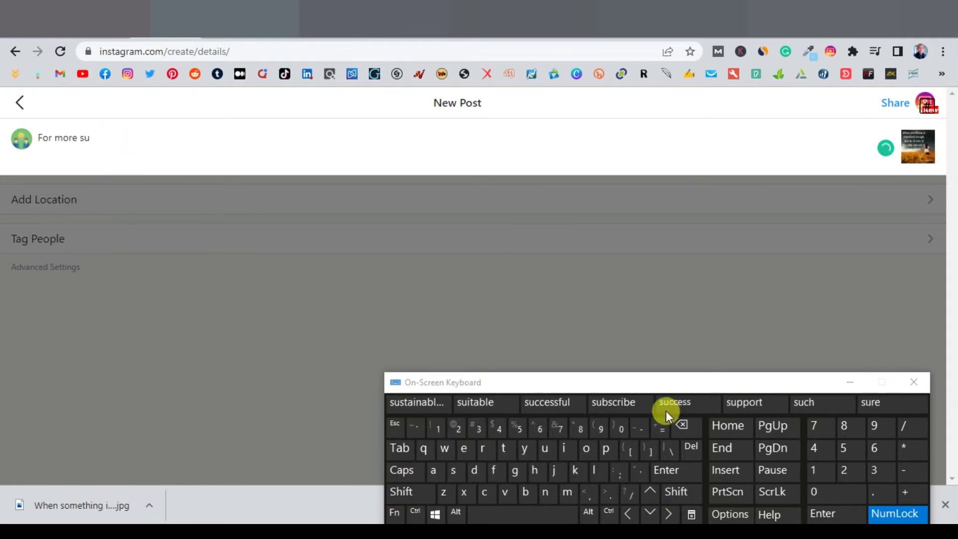
{"action": "key", "text": "BackSpace"}
{"action": "key", "text": "BackSpace"}
{"action": "type", "text": "motivational quotes, fo"}
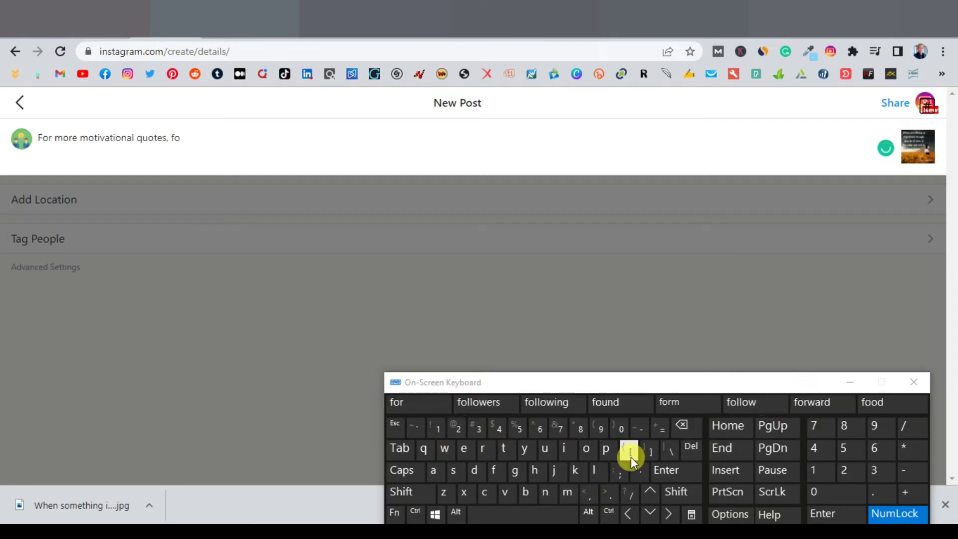
{"action": "type", "text": "llow us at"}
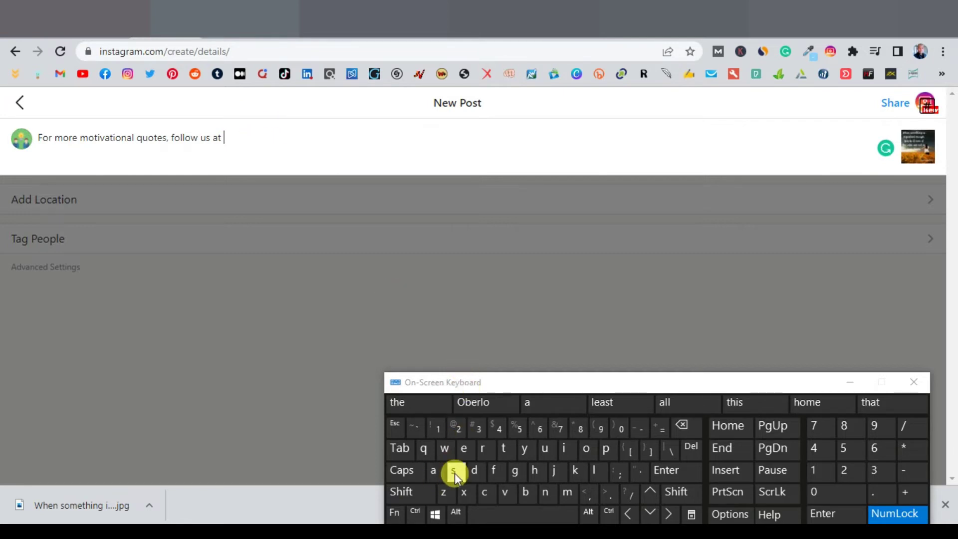
{"action": "left_click", "coordinate": [428, 486]}
{"action": "left_click", "coordinate": [461, 427]}
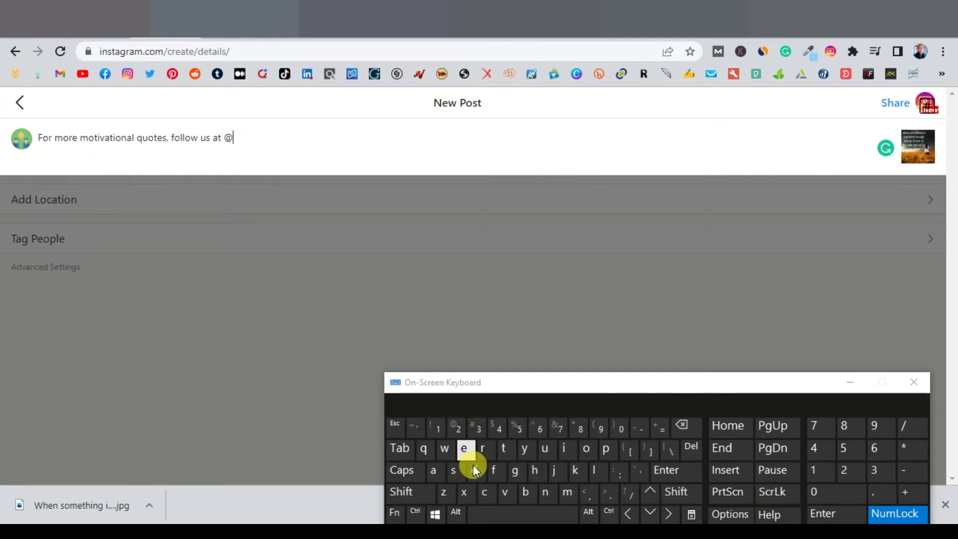
{"action": "left_click", "coordinate": [454, 470]}
{"action": "left_click", "coordinate": [545, 448]}
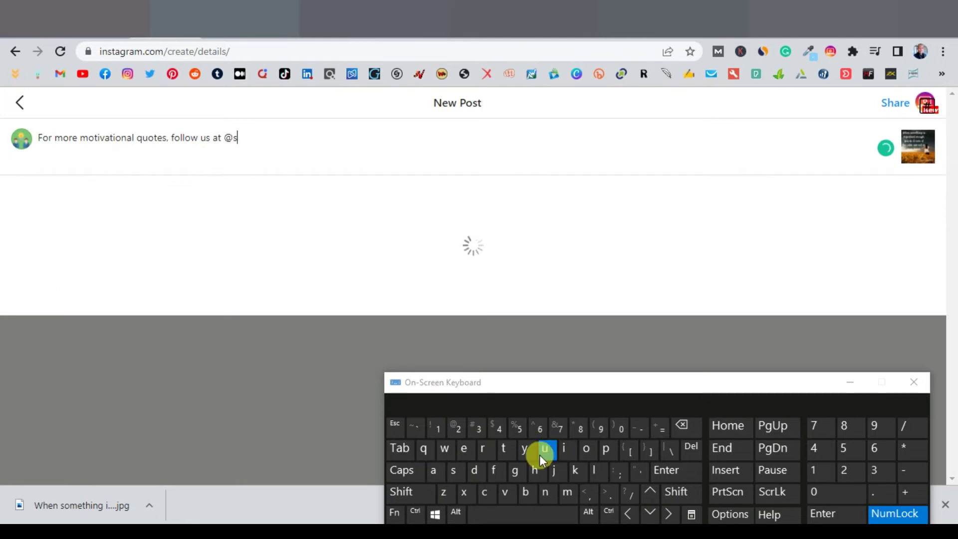
{"action": "double_click", "coordinate": [484, 492]}
{"action": "left_click", "coordinate": [463, 448]}
{"action": "double_click", "coordinate": [454, 470]}
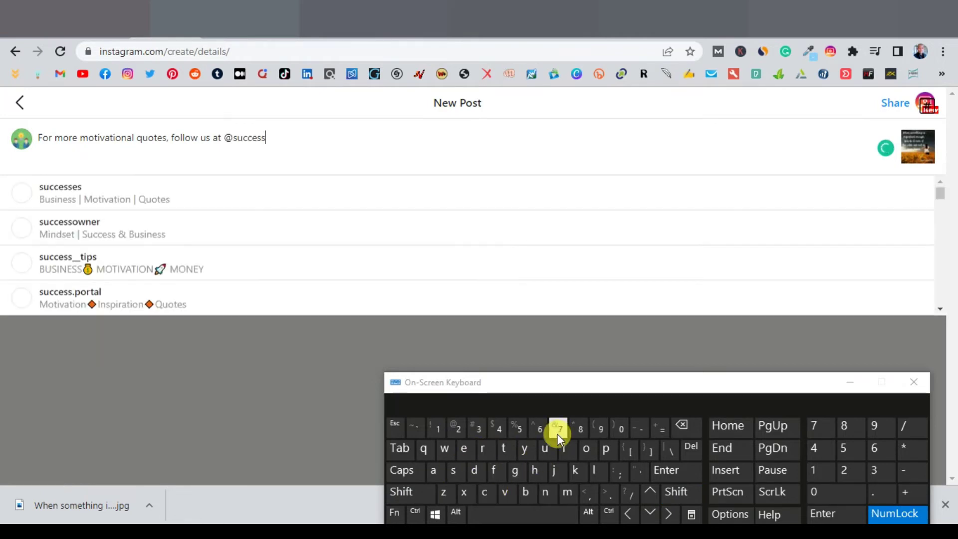
{"action": "type", "text": "4li"}
{"action": "left_click", "coordinate": [494, 468]}
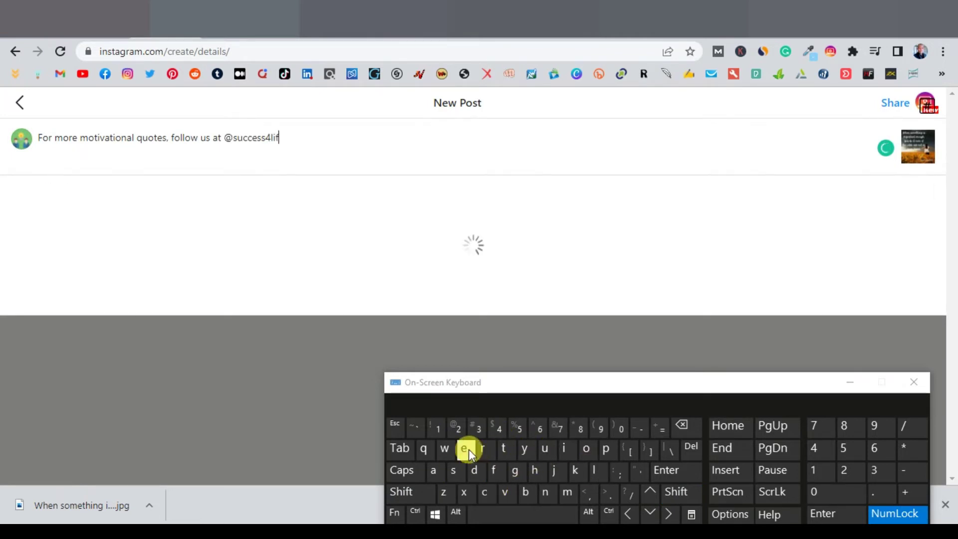
{"action": "left_click", "coordinate": [469, 449]}
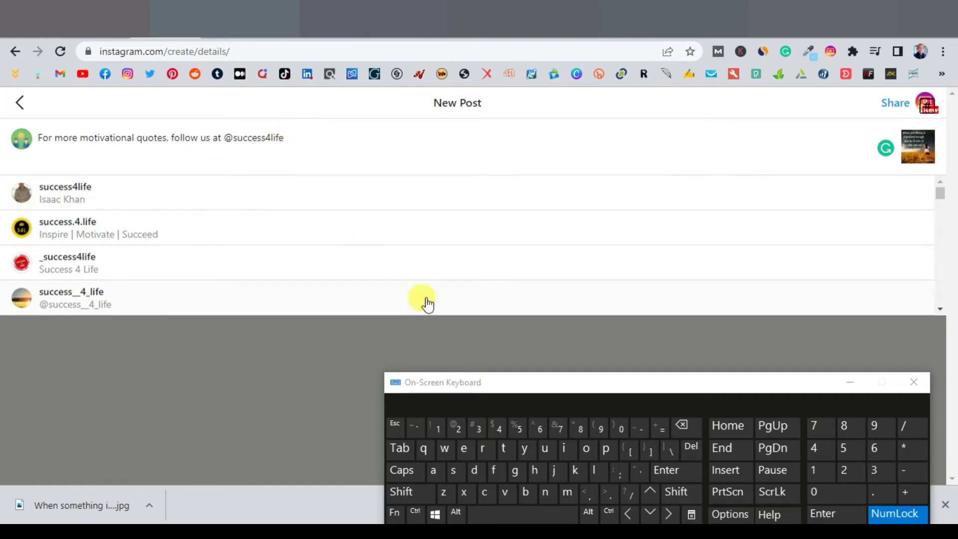
{"action": "left_click", "coordinate": [666, 475]}
{"action": "left_click", "coordinate": [612, 497]}
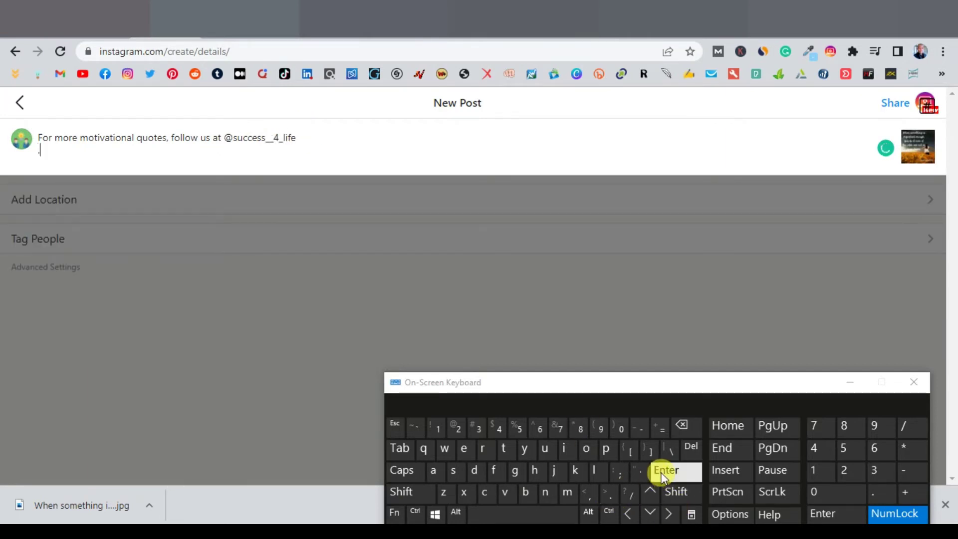
{"action": "left_click", "coordinate": [654, 470]}
{"action": "left_click", "coordinate": [667, 472]}
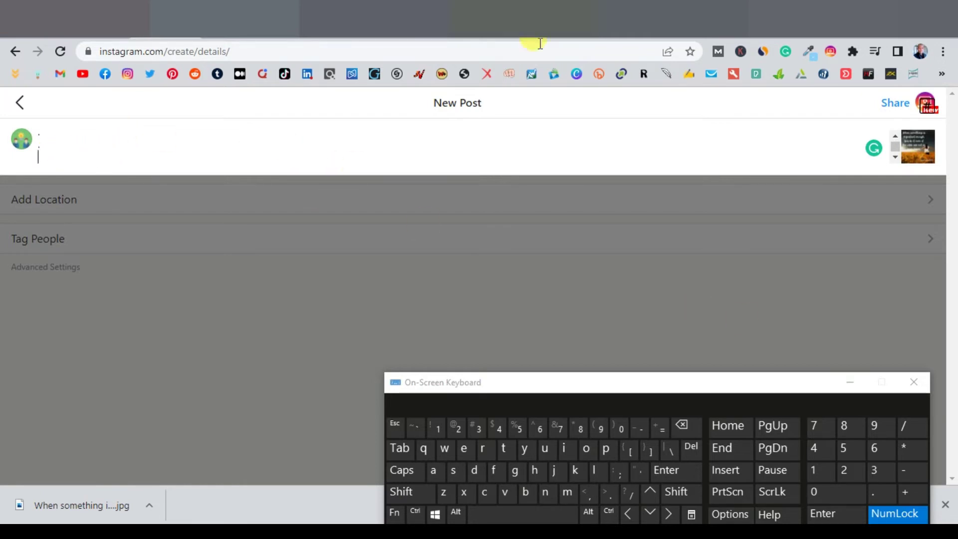
- Switch to the All Hashtag generator and enter motivational as the keyword
{"action": "left_click", "coordinate": [524, 20]}
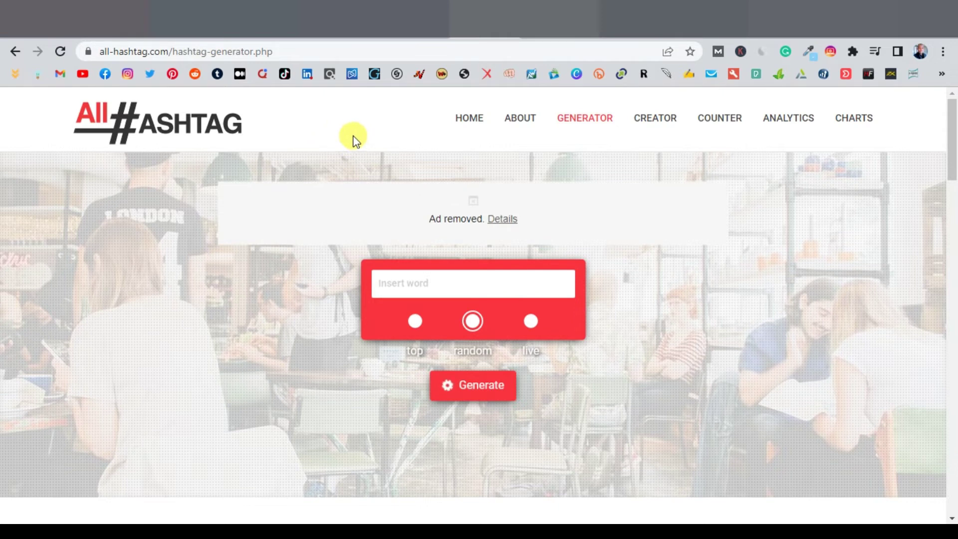
{"action": "left_click", "coordinate": [404, 286]}
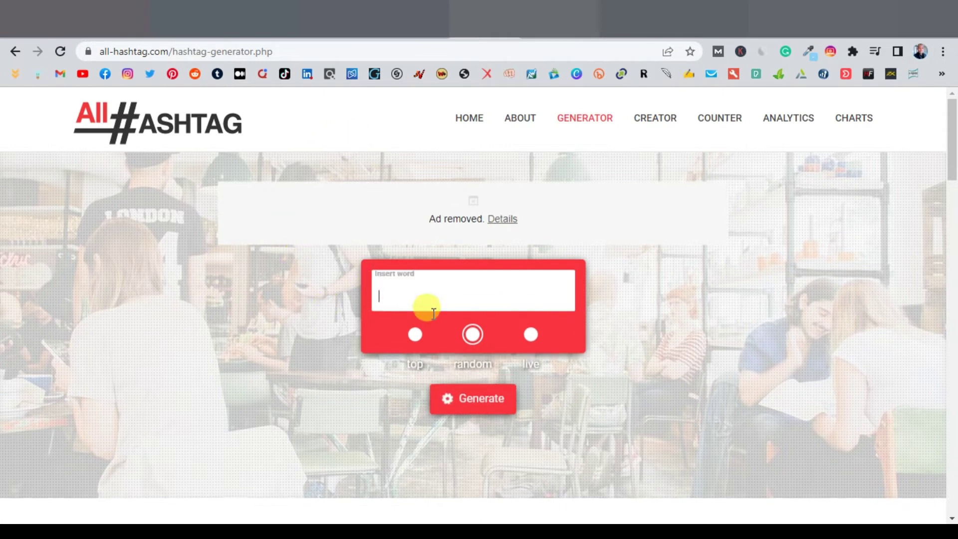
{"action": "key", "text": "ctrl+super+o"}
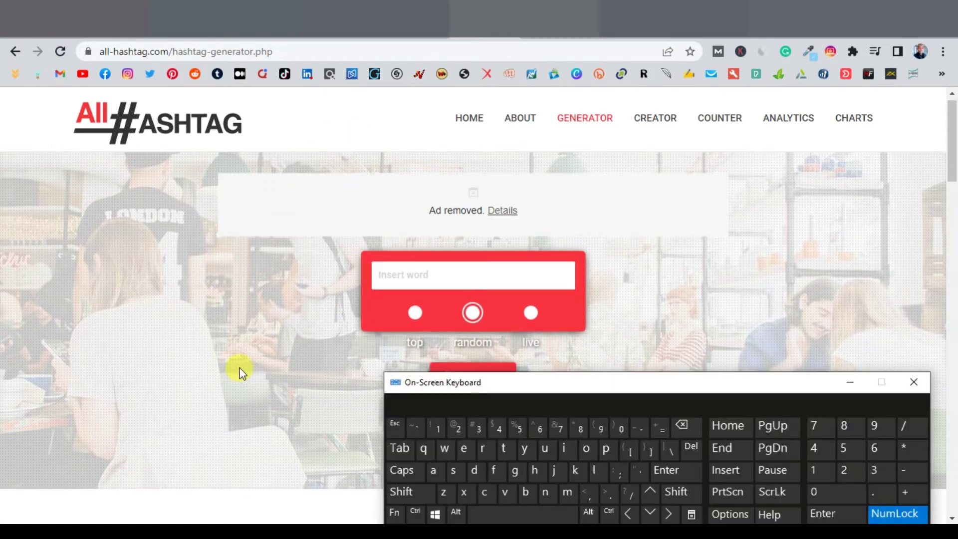
{"action": "scroll", "coordinate": [271, 343], "scroll_direction": "down", "scroll_amount": 2}
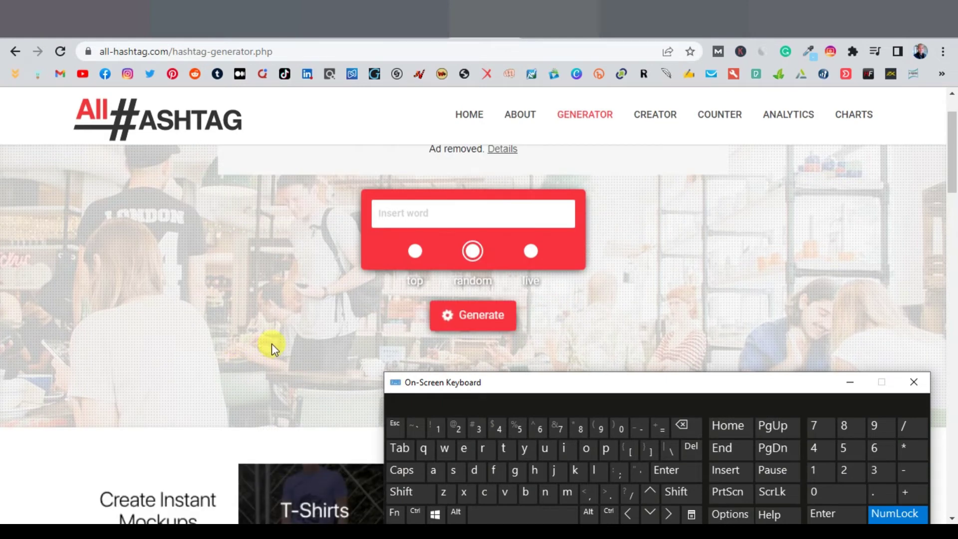
{"action": "left_click", "coordinate": [459, 210]}
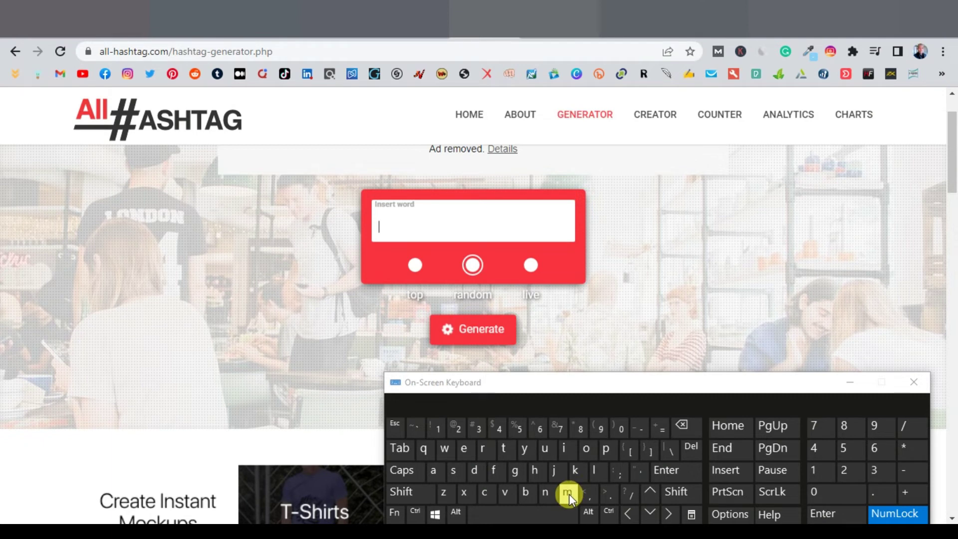
{"action": "type", "text": "motivationa"}
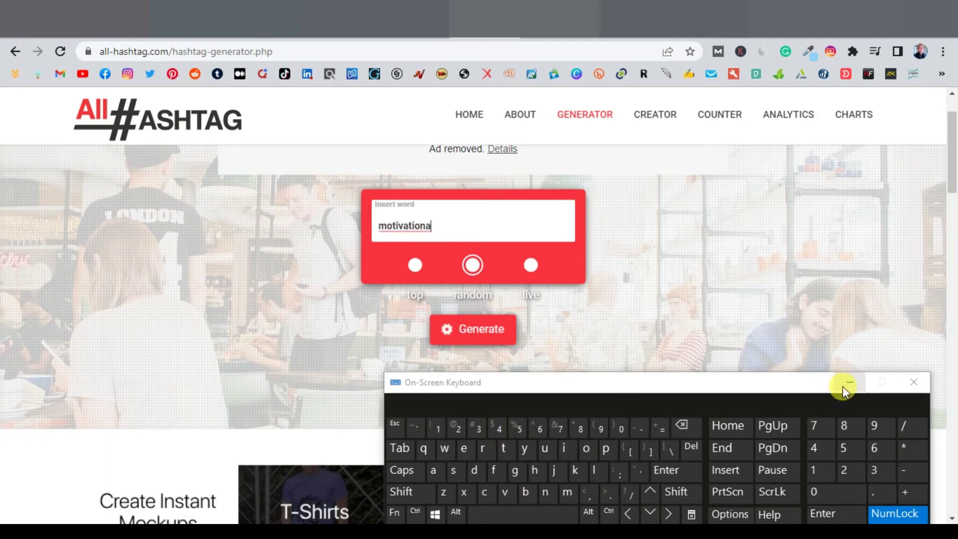
{"action": "left_click", "coordinate": [846, 382]}
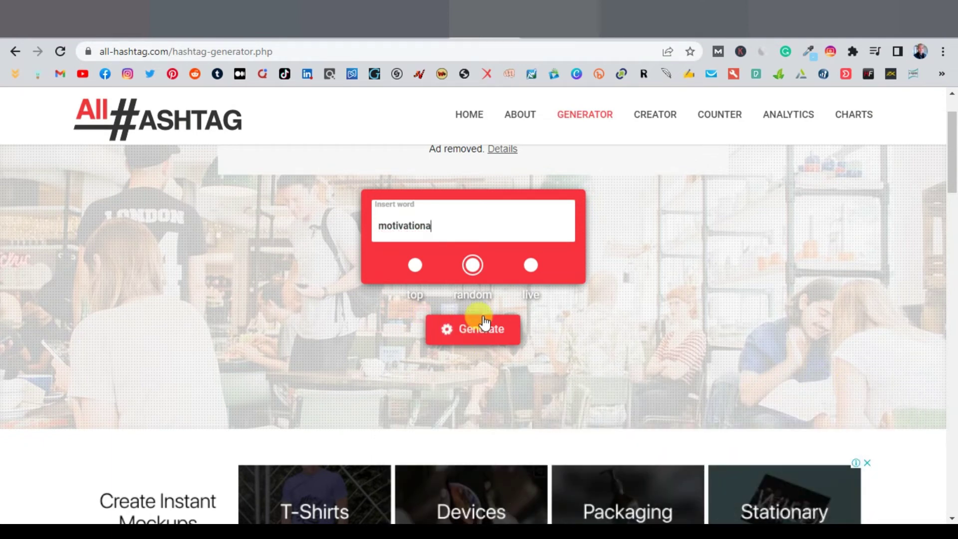
{"action": "left_click", "coordinate": [470, 266]}
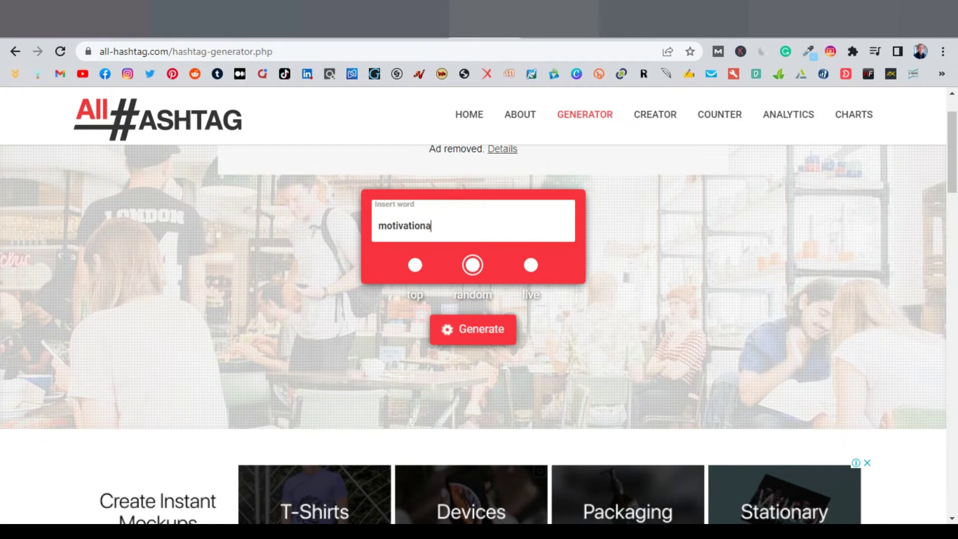
{"action": "key", "text": "ctrl+super+o"}
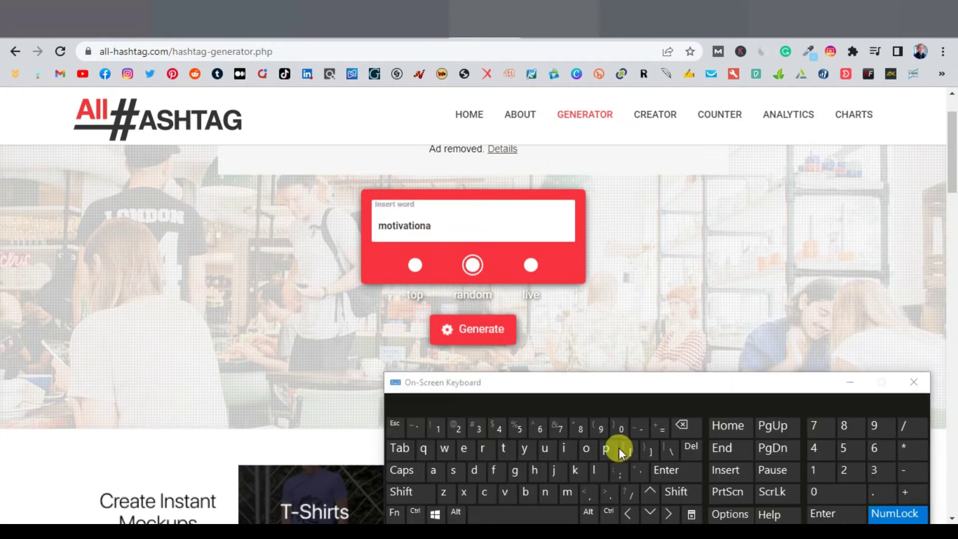
{"action": "left_click", "coordinate": [592, 470]}
{"action": "left_click", "coordinate": [913, 382]}
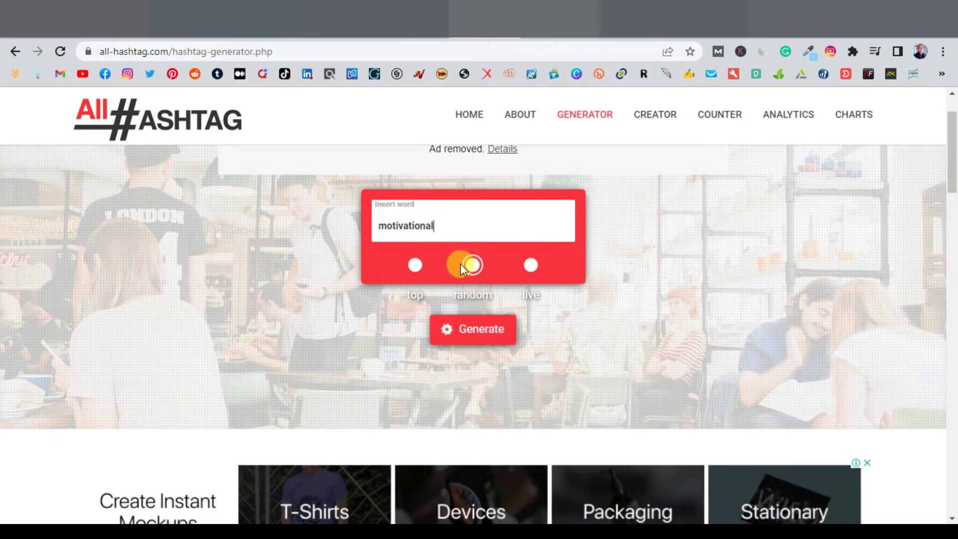
- Generate the top hashtags for the keyword and copy the best top hashtags
{"action": "left_click", "coordinate": [420, 263]}
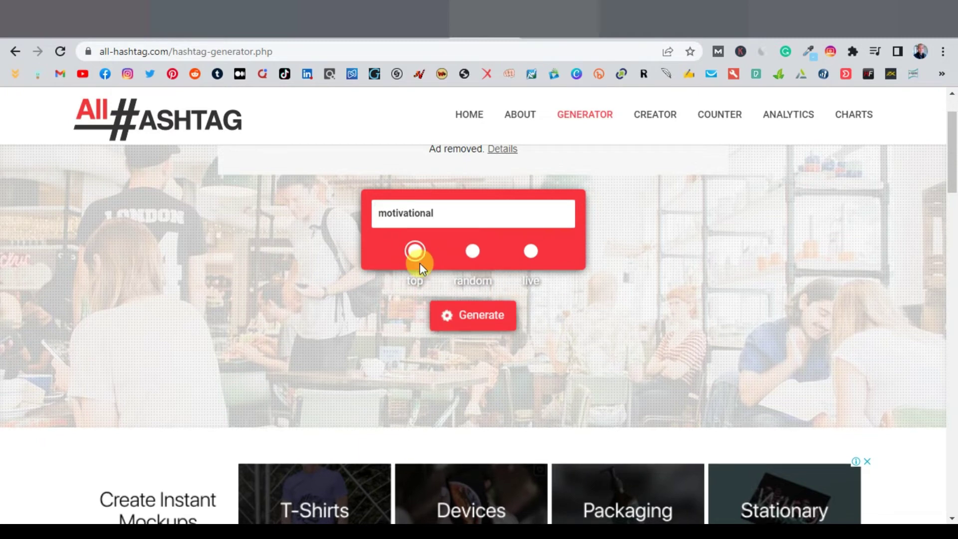
{"action": "left_click", "coordinate": [466, 317]}
{"action": "scroll", "coordinate": [473, 315], "scroll_direction": "down", "scroll_amount": 7}
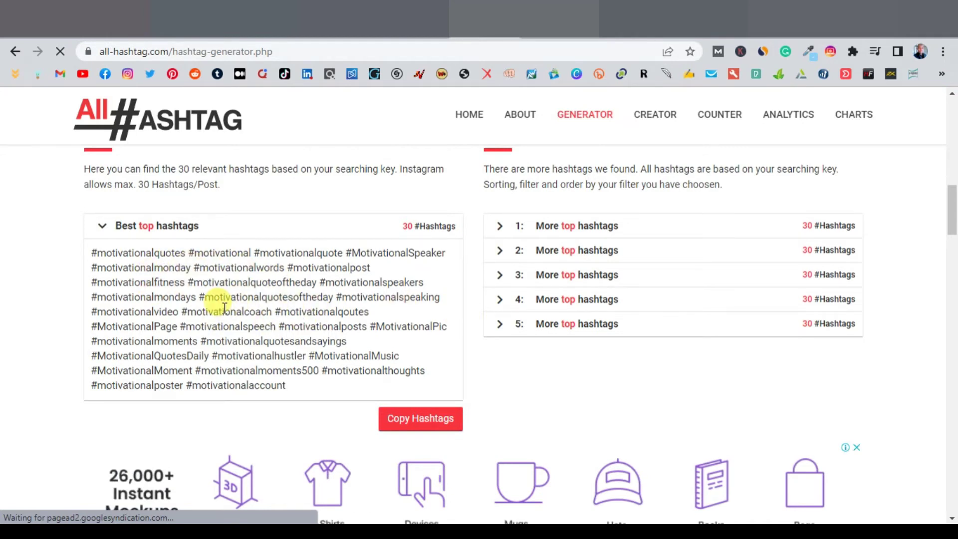
{"action": "left_click", "coordinate": [421, 420]}
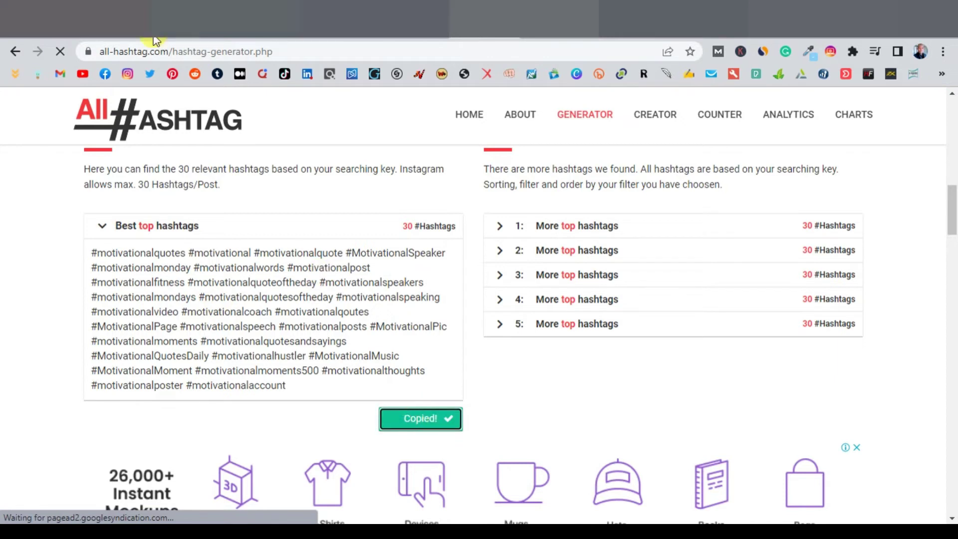
- Return to the Instagram post draft, paste the copied hashtags below the separator dots and share the post
{"action": "left_click", "coordinate": [164, 20]}
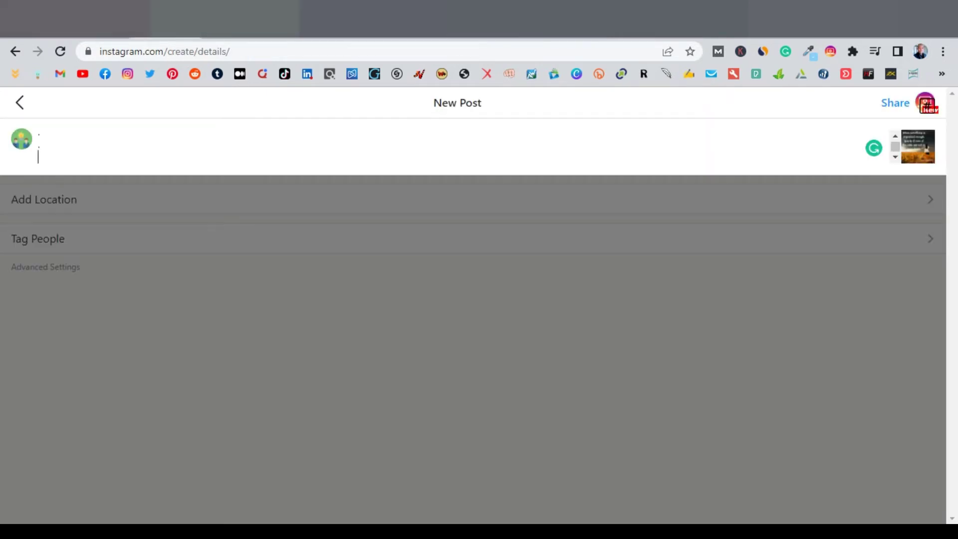
{"action": "right_click", "coordinate": [49, 159]}
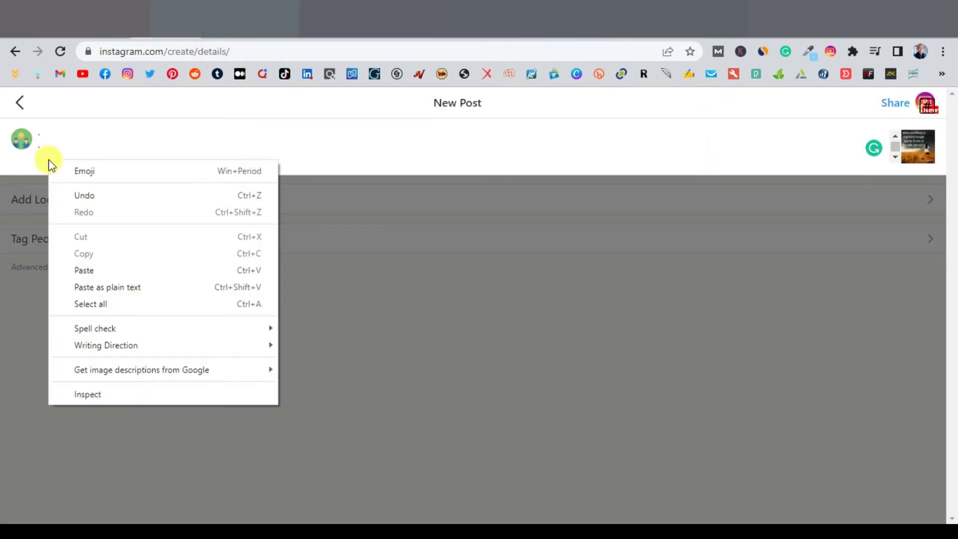
{"action": "left_click", "coordinate": [84, 270]}
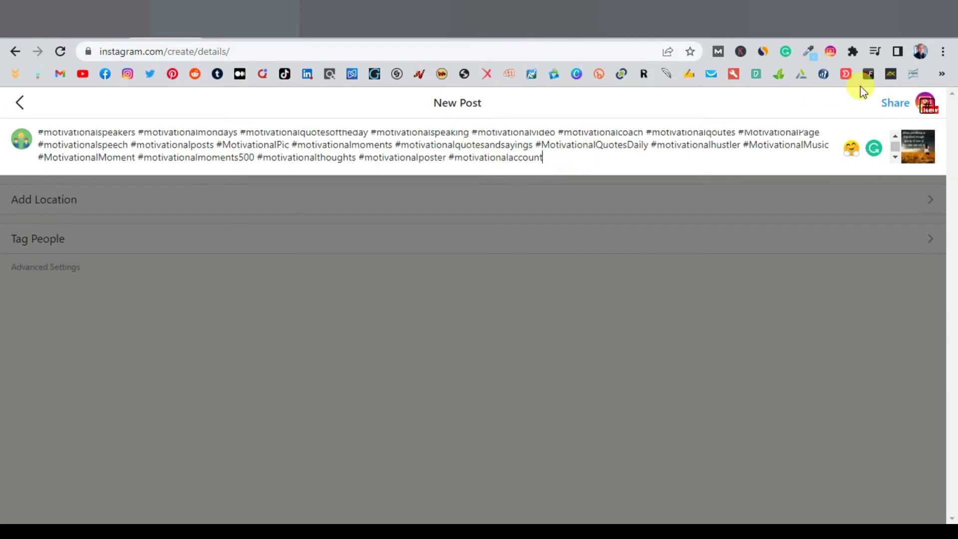
{"action": "left_click", "coordinate": [895, 103]}
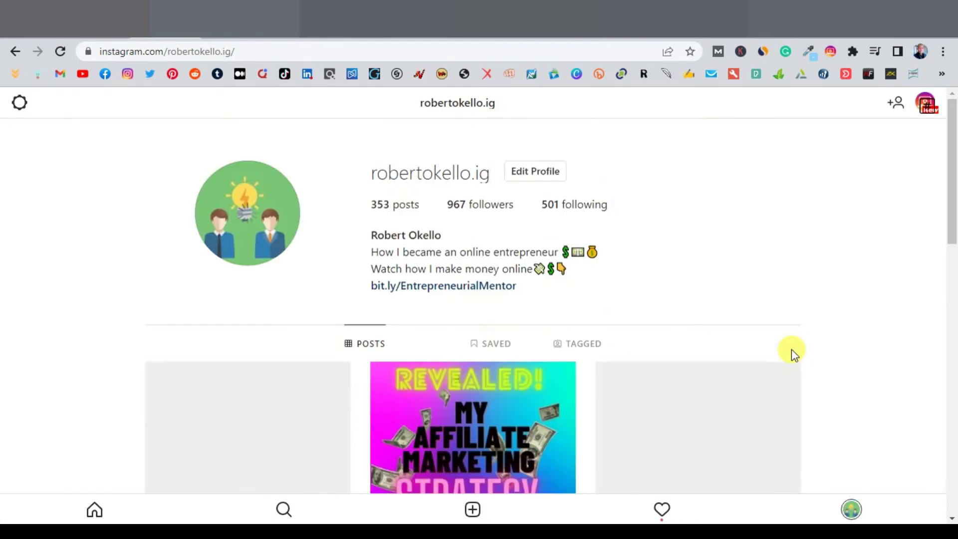
- Open the newly shared quote post from the profile grid and expand its full caption to review the text and hashtags
{"action": "scroll", "coordinate": [333, 343], "scroll_direction": "down", "scroll_amount": 3}
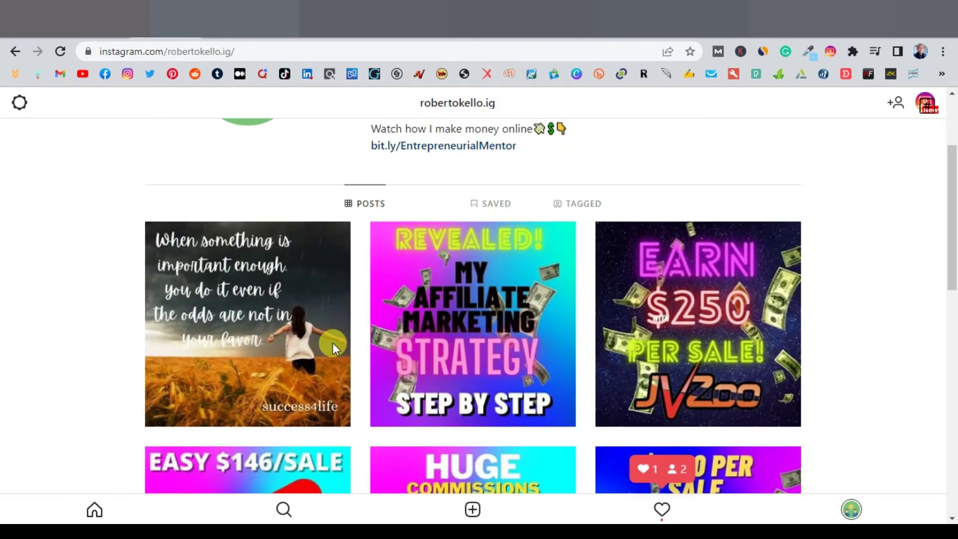
{"action": "left_click", "coordinate": [243, 340]}
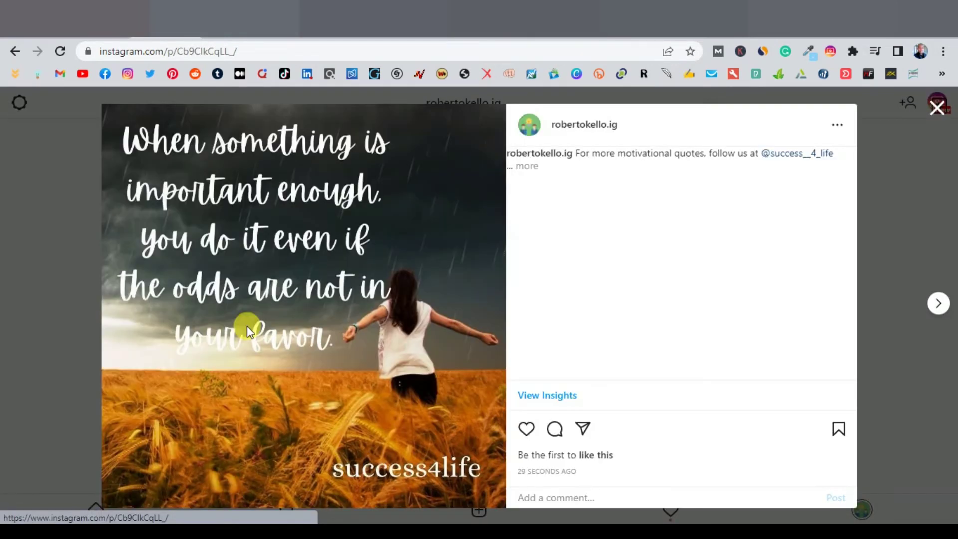
{"action": "left_click", "coordinate": [528, 172]}
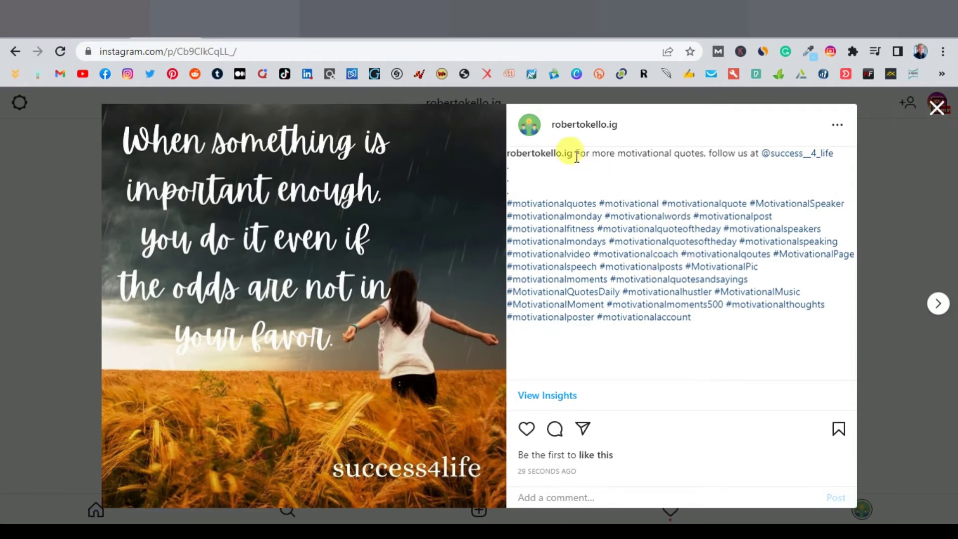
{"action": "left_click_drag", "start_coordinate": [574, 154], "coordinate": [756, 153]}
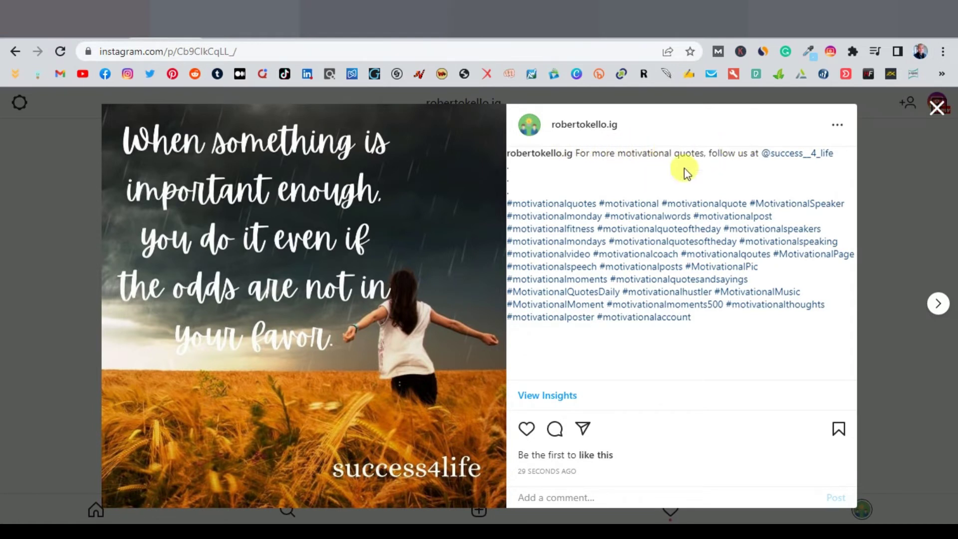
- Delete the motivational quote post from the Instagram profile
{"action": "left_click", "coordinate": [837, 124]}
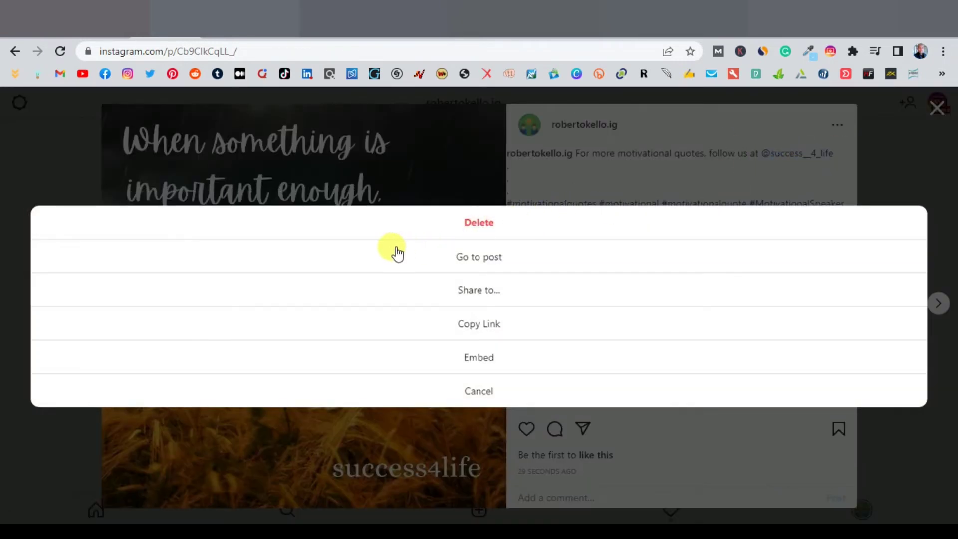
{"action": "left_click", "coordinate": [478, 222]}
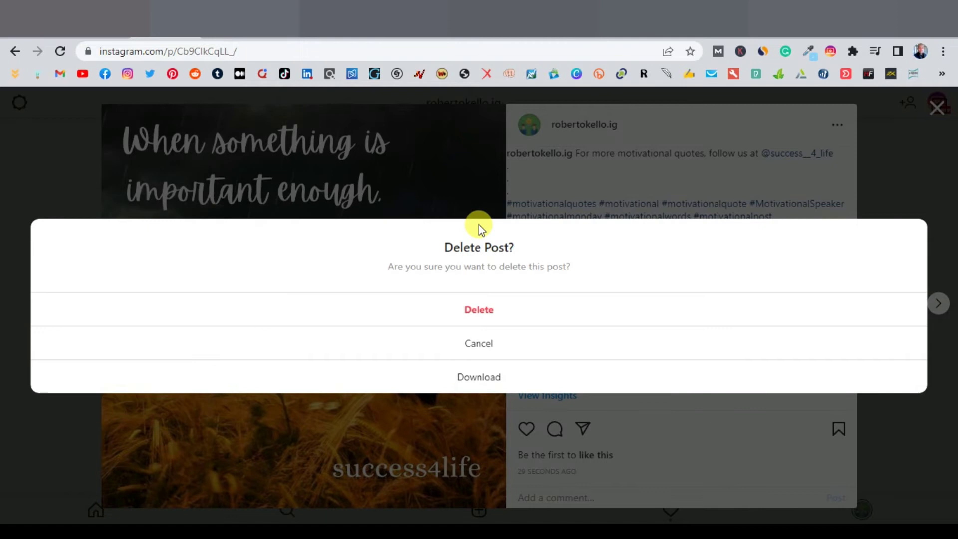
{"action": "left_click", "coordinate": [478, 311]}
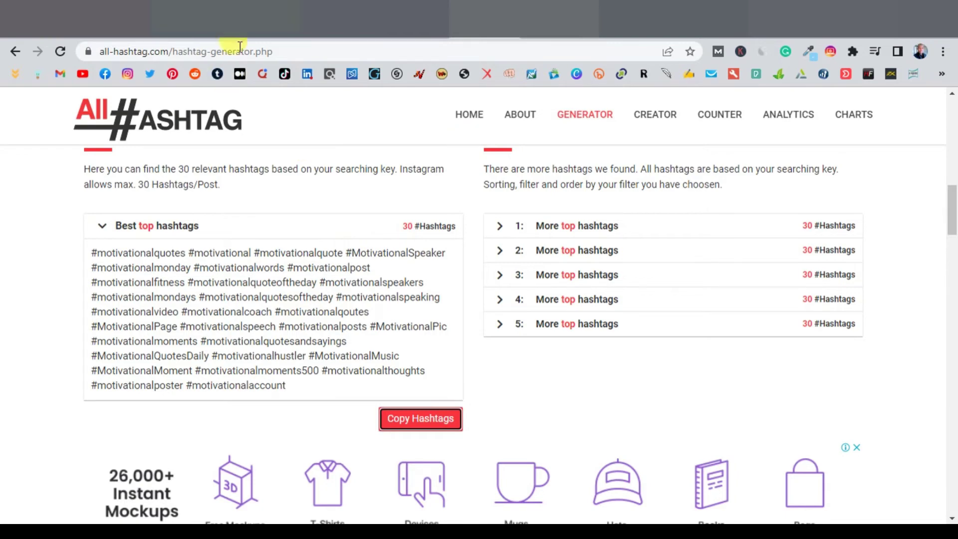
- Switch to the Linktree admin page and add a new empty link entry
{"action": "left_click", "coordinate": [190, 30]}
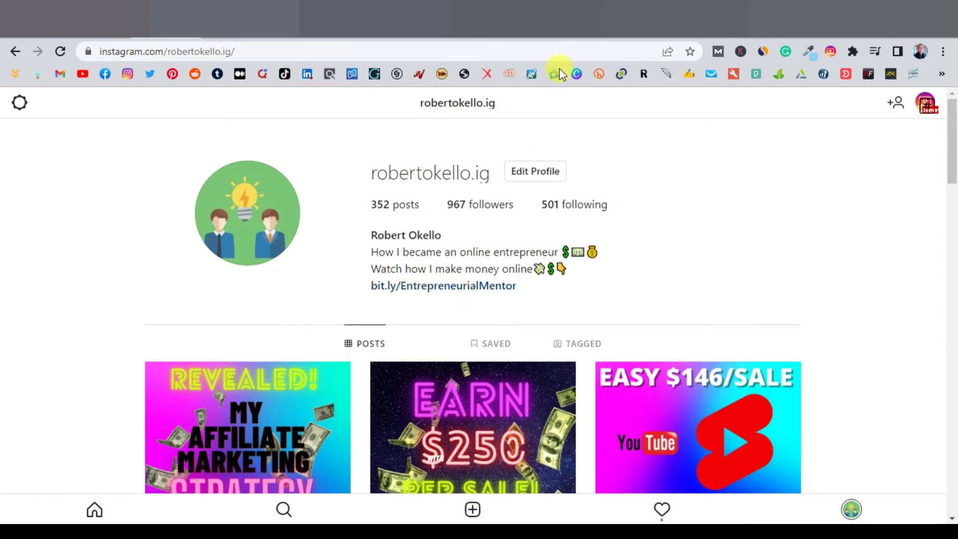
{"action": "left_click", "coordinate": [553, 34]}
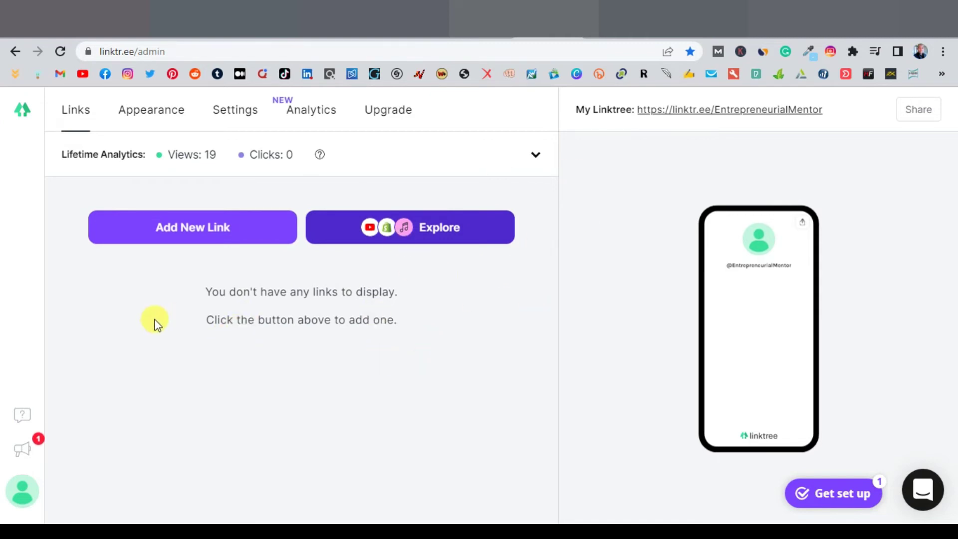
{"action": "left_click", "coordinate": [195, 228]}
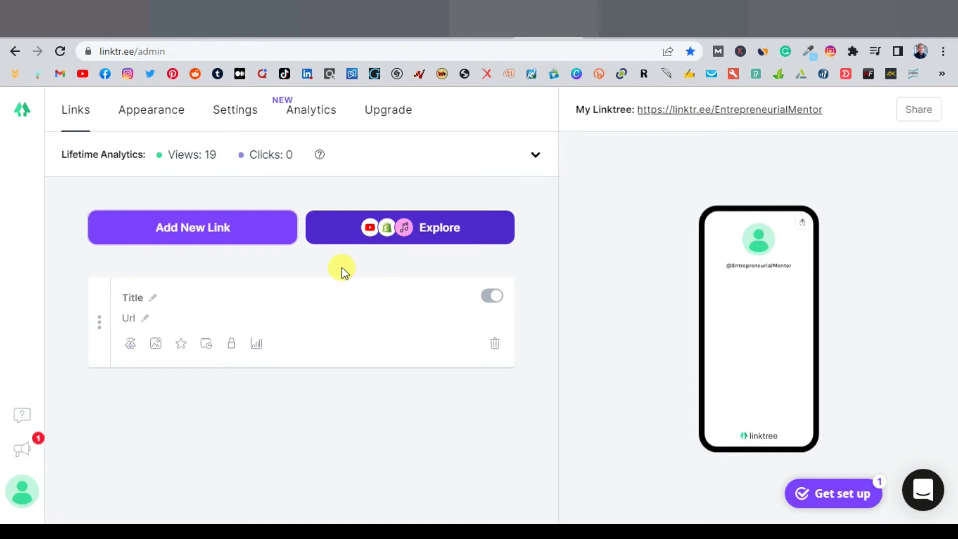
- Switch to the Digistore24 affiliate marketplace and copy the promolink of the Meticore offer
{"action": "key", "text": "ctrl+Tab"}
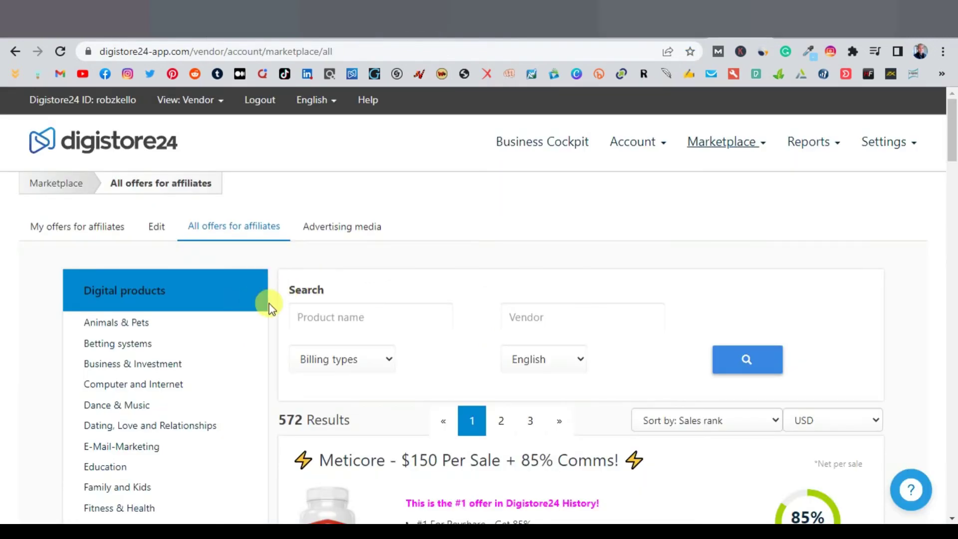
{"action": "scroll", "coordinate": [271, 301], "scroll_direction": "down", "scroll_amount": 3}
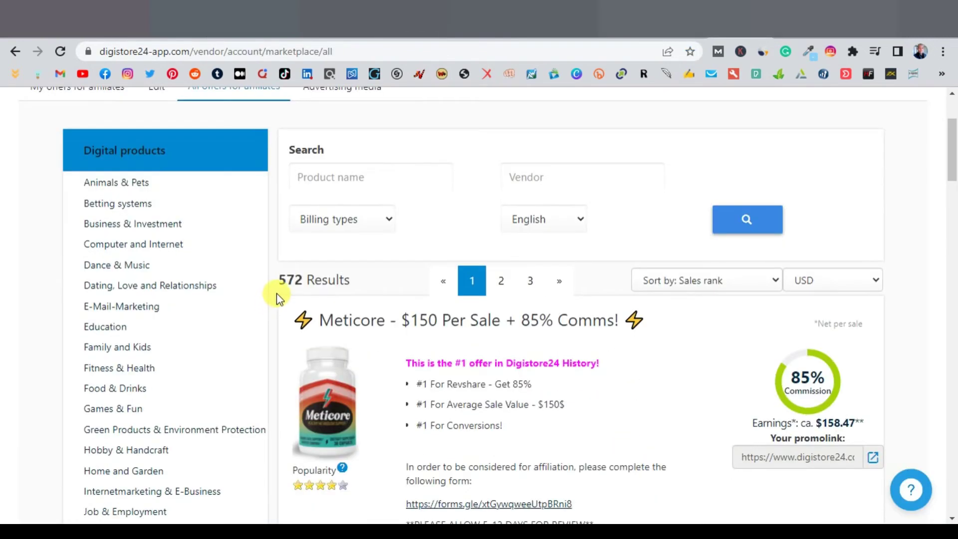
{"action": "scroll", "coordinate": [276, 299], "scroll_direction": "up", "scroll_amount": 3}
{"action": "scroll", "coordinate": [276, 299], "scroll_direction": "down", "scroll_amount": 2}
{"action": "scroll", "coordinate": [276, 299], "scroll_direction": "down", "scroll_amount": 4}
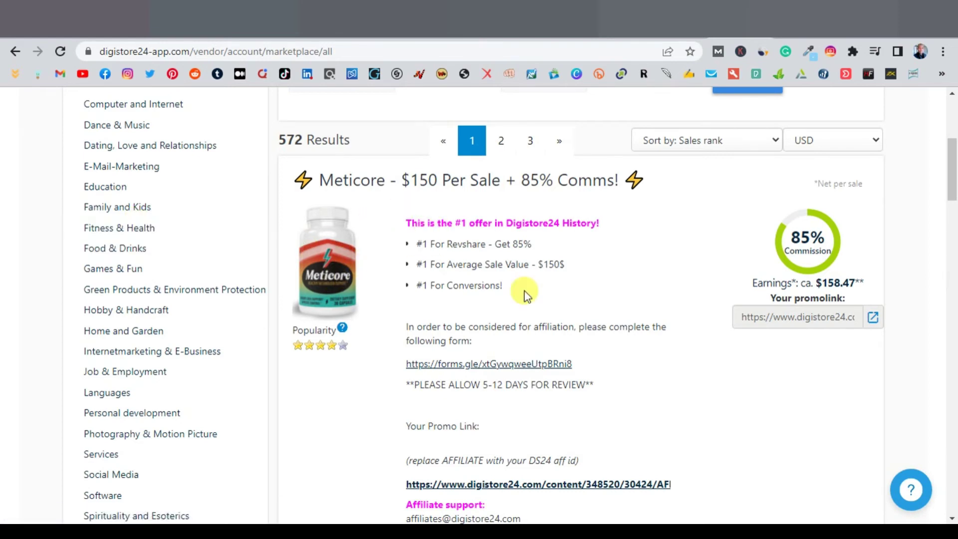
{"action": "left_click", "coordinate": [819, 322]}
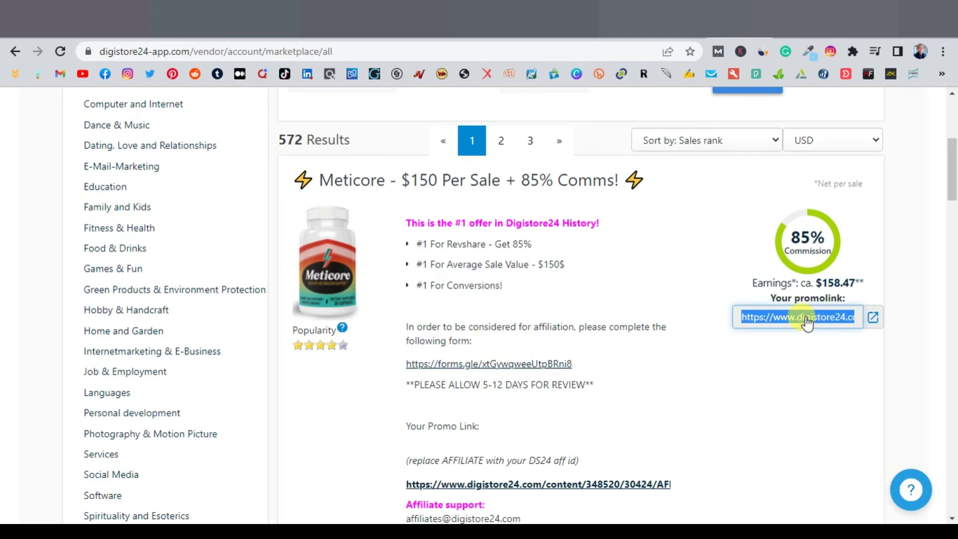
{"action": "right_click", "coordinate": [807, 323]}
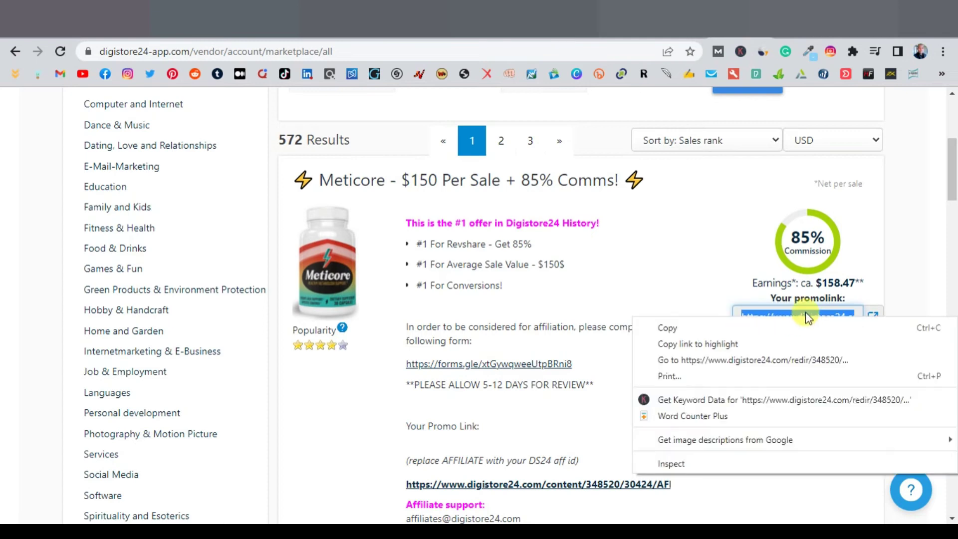
{"action": "left_click", "coordinate": [687, 330]}
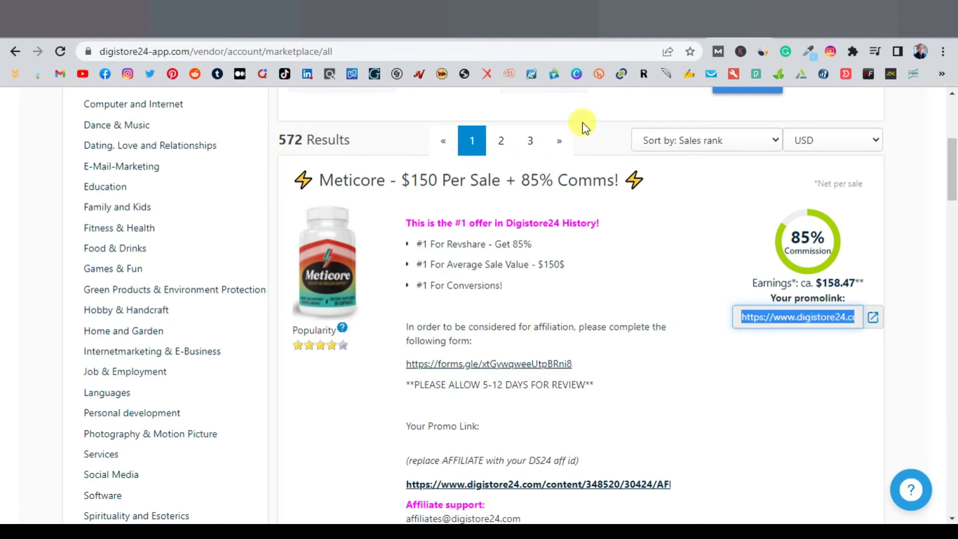
- Switch to Linktree and paste the copied Digistore24 promolink as the new link's URL
{"action": "left_click", "coordinate": [524, 19]}
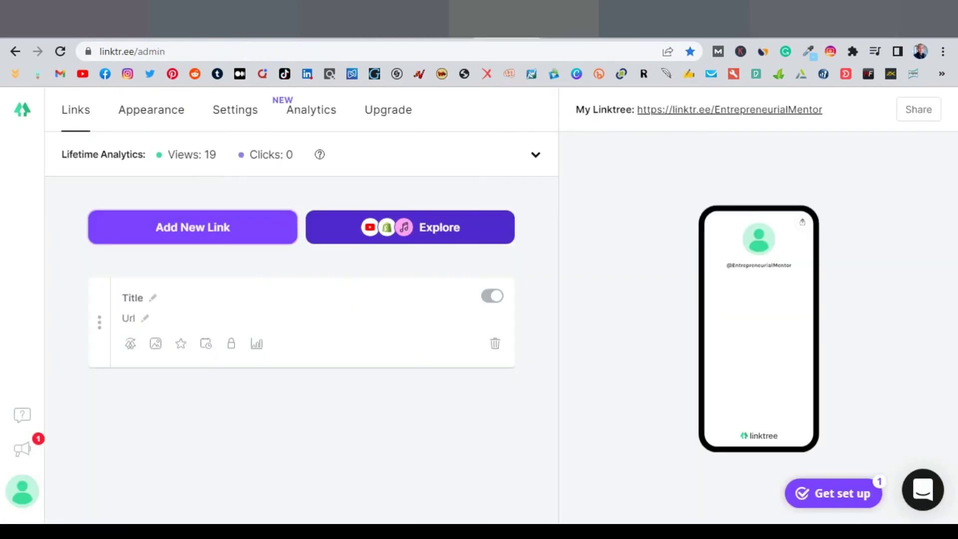
{"action": "left_click", "coordinate": [148, 320]}
{"action": "right_click", "coordinate": [149, 320]}
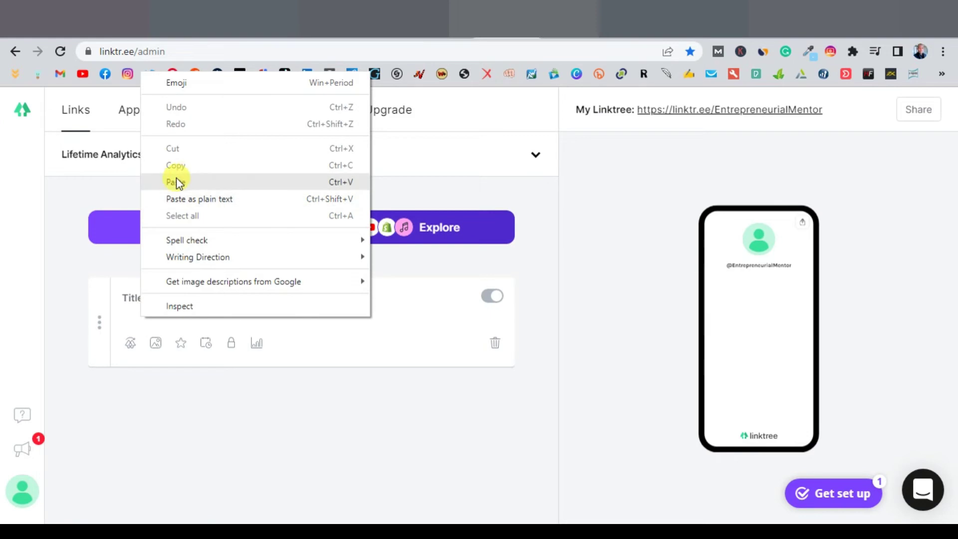
{"action": "left_click", "coordinate": [176, 179]}
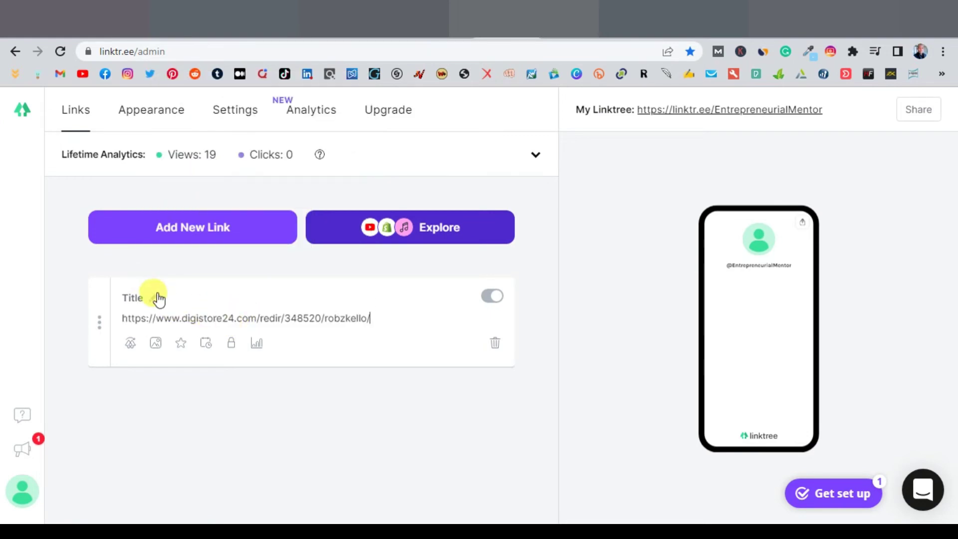
- Copy the product name Meticore from the Digistore24 offer heading and paste it as the Linktree link's title
{"action": "left_click", "coordinate": [648, 19]}
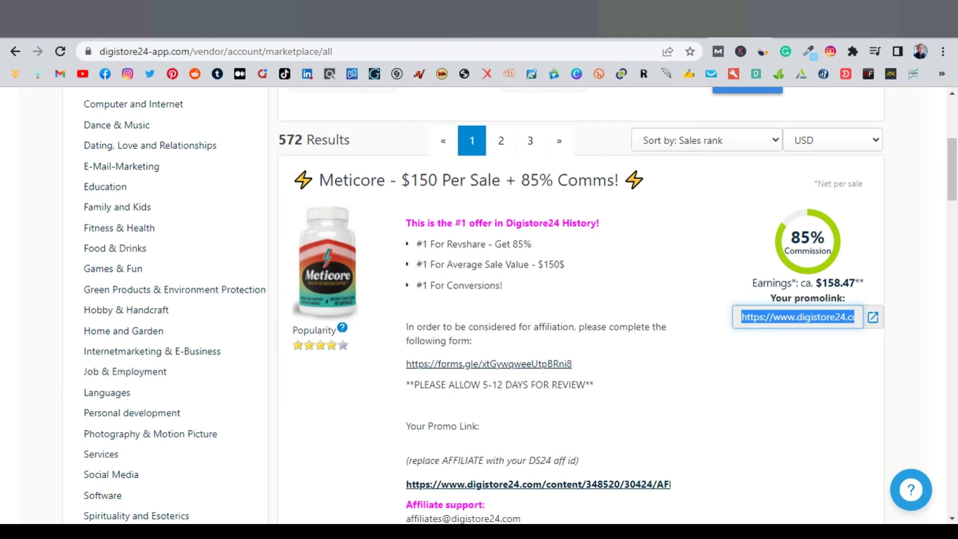
{"action": "double_click", "coordinate": [342, 178]}
{"action": "right_click", "coordinate": [373, 183]}
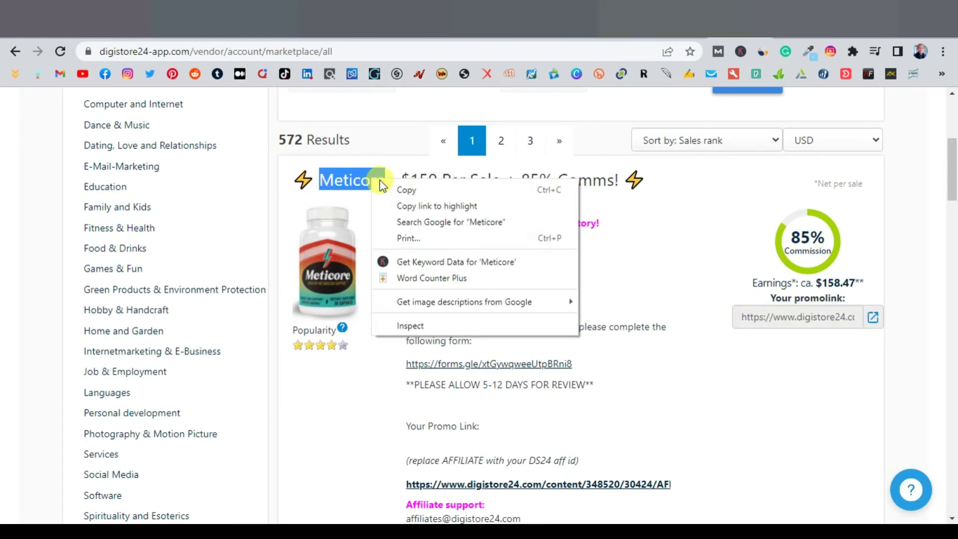
{"action": "left_click", "coordinate": [404, 190]}
{"action": "left_click", "coordinate": [524, 18]}
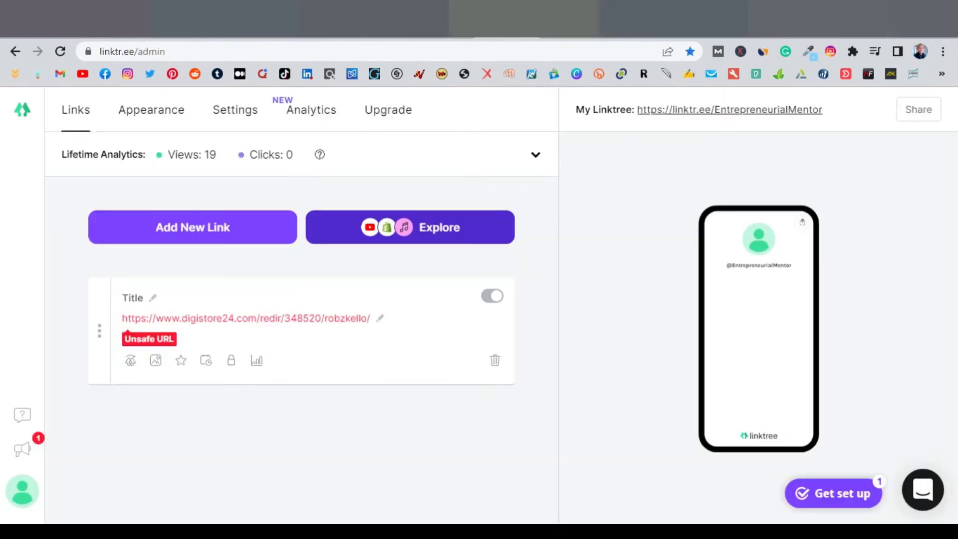
{"action": "left_click", "coordinate": [153, 300]}
{"action": "right_click", "coordinate": [155, 298]}
{"action": "left_click", "coordinate": [210, 156]}
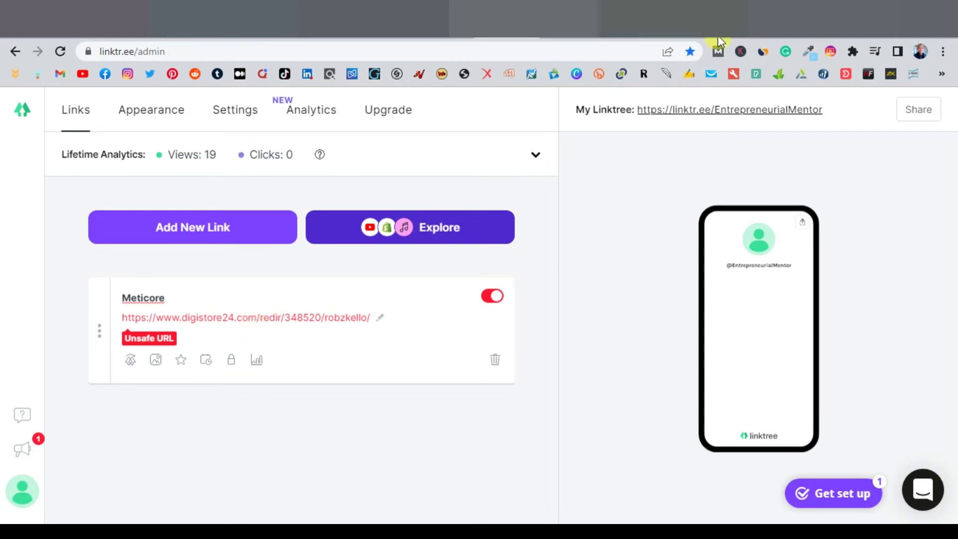
- Open bitly.com in a new browser tab, dismiss the custom domain promotion and find the link shortening form
{"action": "left_click", "coordinate": [768, 37]}
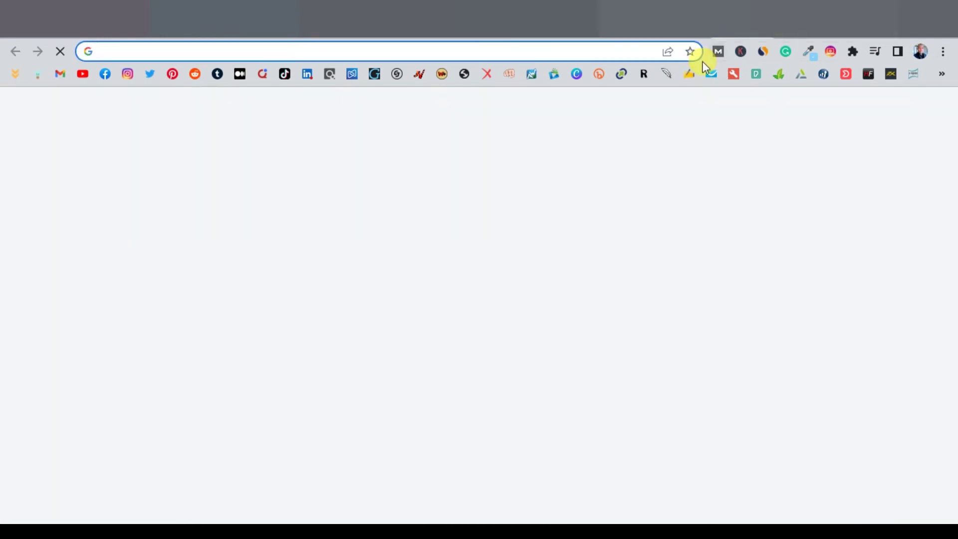
{"action": "type", "text": "bitly.com"}
{"action": "key", "text": "Return"}
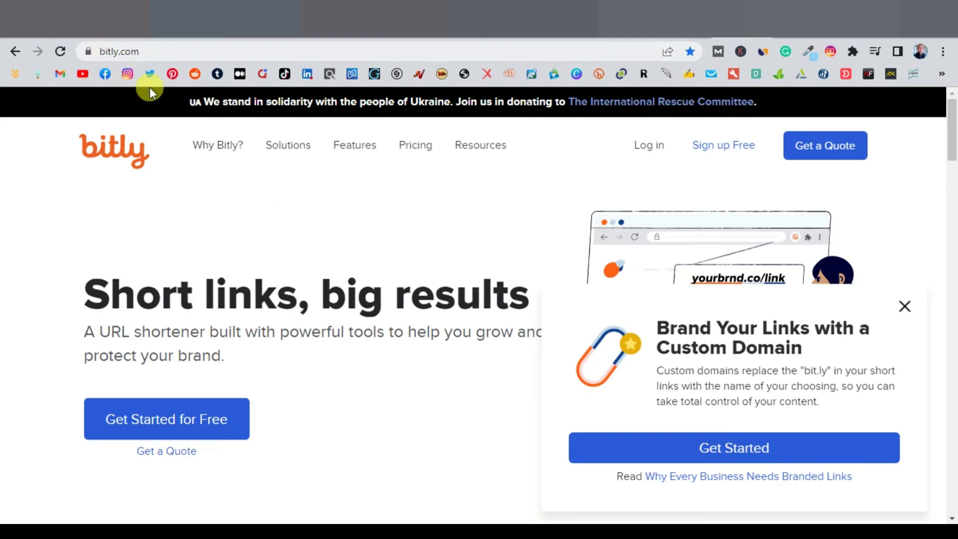
{"action": "mouse_move", "coordinate": [368, 198]}
{"action": "scroll", "coordinate": [528, 295], "scroll_direction": "down", "scroll_amount": 3}
{"action": "scroll", "coordinate": [532, 296], "scroll_direction": "down", "scroll_amount": 3}
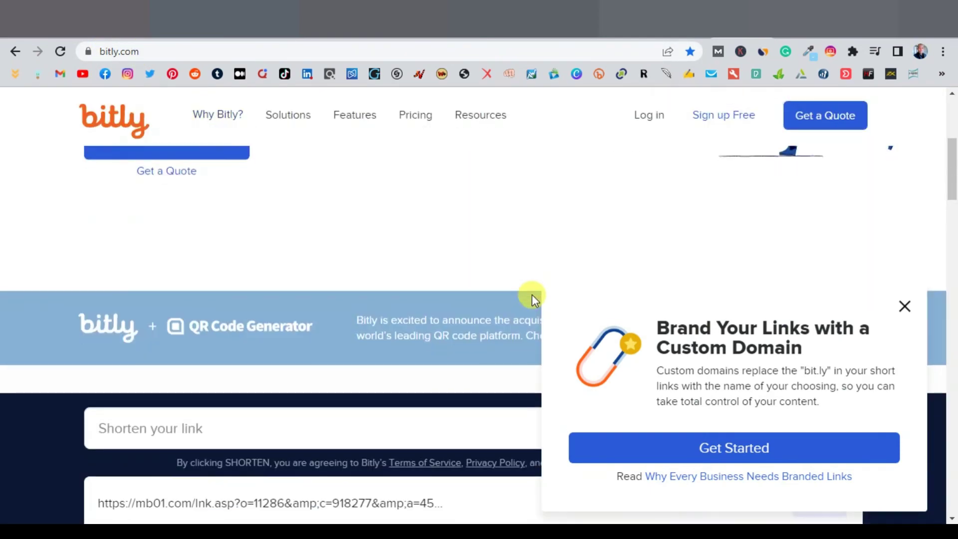
{"action": "left_click", "coordinate": [904, 306]}
{"action": "scroll", "coordinate": [349, 358], "scroll_direction": "down", "scroll_amount": 2}
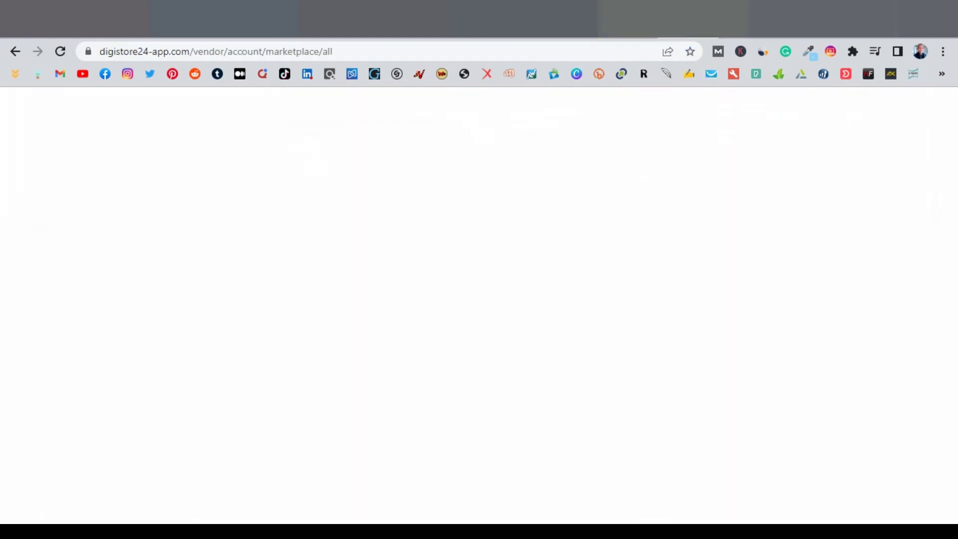
- Copy the Meticore promolink from Digistore24 again and return to Bitly
{"action": "left_click", "coordinate": [793, 317]}
{"action": "right_click", "coordinate": [793, 317]}
{"action": "left_click", "coordinate": [669, 263]}
{"action": "key", "text": "ctrl+Tab"}
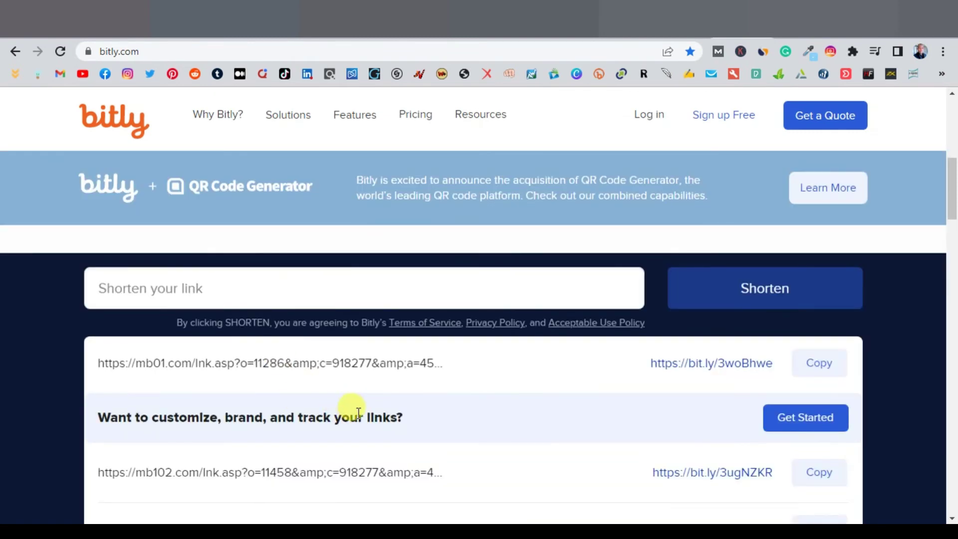
- Paste the Meticore promolink into Bitly's link shortening form and generate a short link
{"action": "scroll", "coordinate": [325, 406], "scroll_direction": "up", "scroll_amount": 3}
{"action": "left_click", "coordinate": [253, 426]}
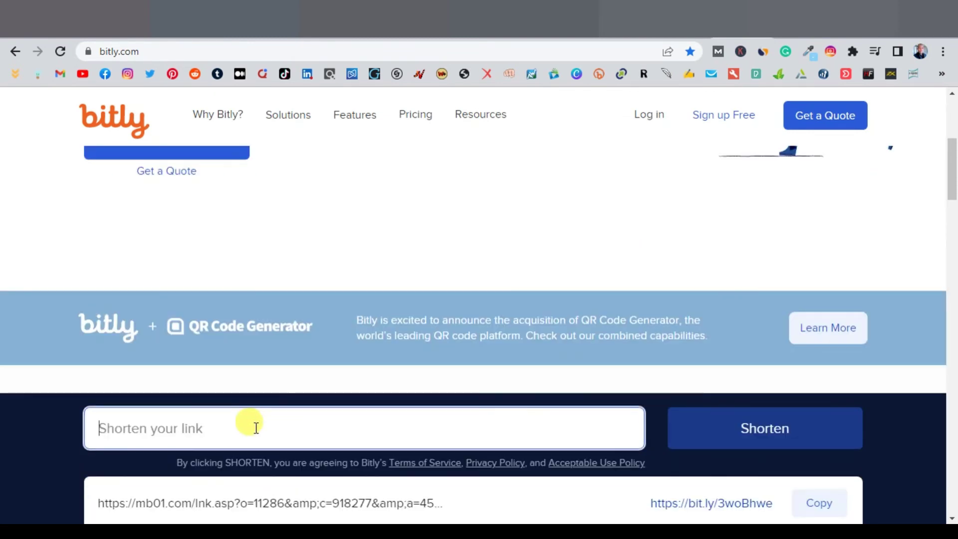
{"action": "right_click", "coordinate": [253, 427]}
{"action": "left_click", "coordinate": [289, 292]}
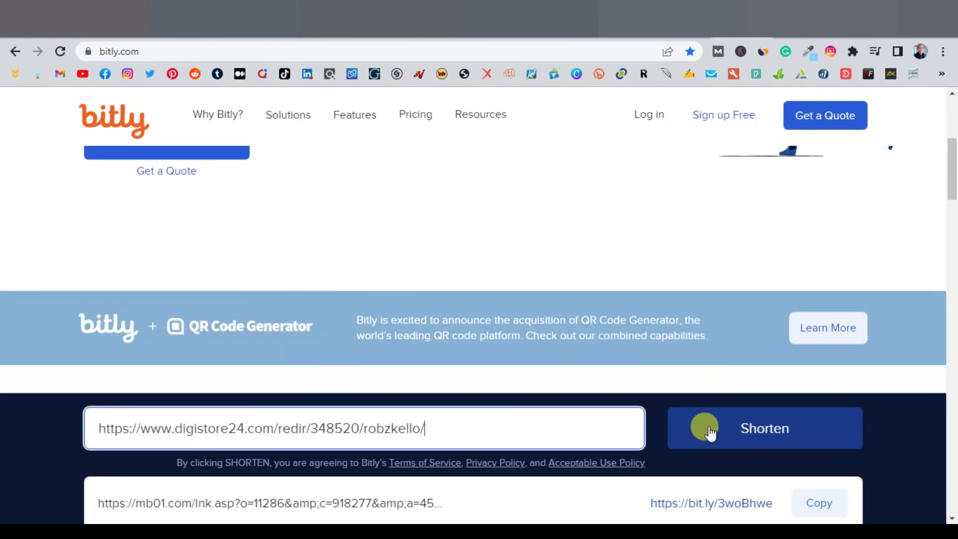
{"action": "left_click", "coordinate": [750, 432]}
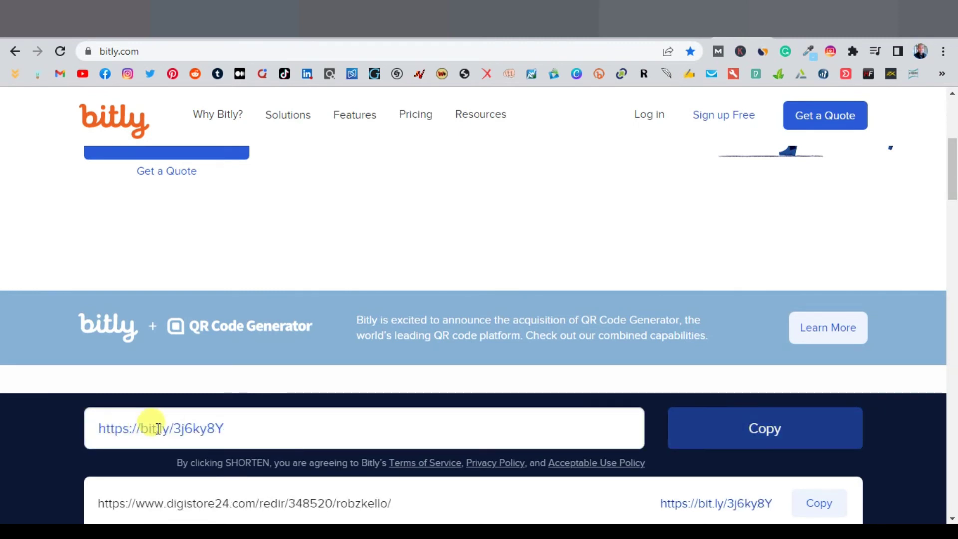
- Copy the generated Bitly short link and replace the Meticore link's URL in Linktree with it
{"action": "left_click", "coordinate": [742, 432]}
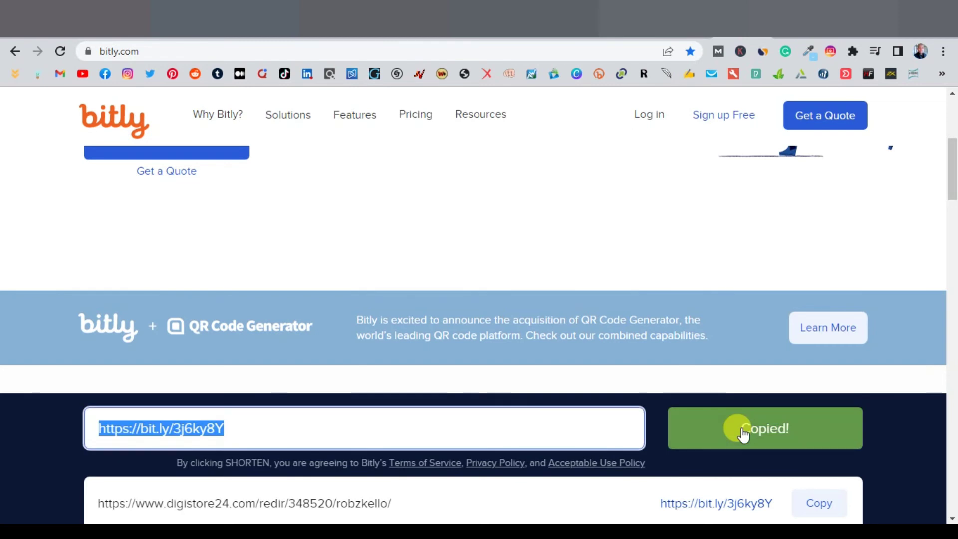
{"action": "key", "text": "ctrl+Tab"}
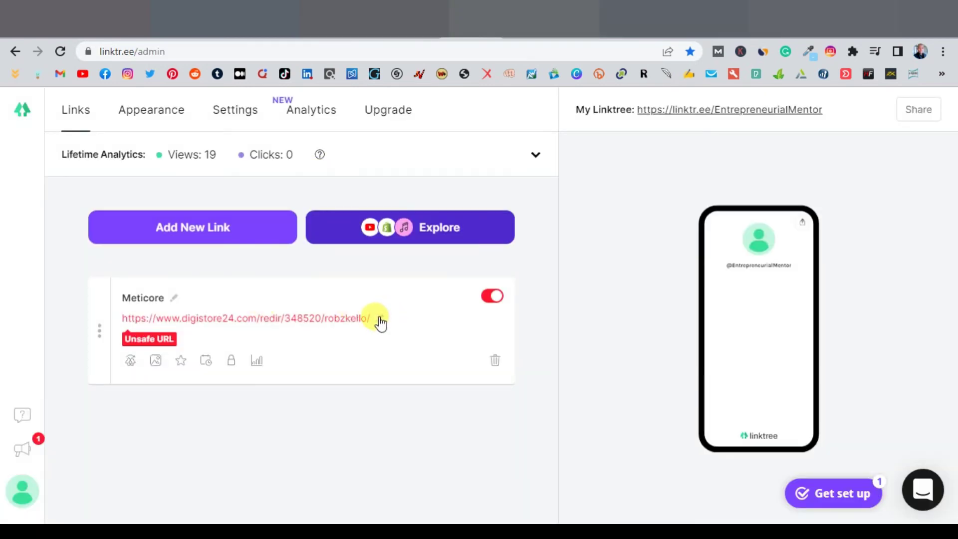
{"action": "left_click", "coordinate": [375, 316]}
{"action": "left_click_drag", "start_coordinate": [372, 318], "coordinate": [171, 330]}
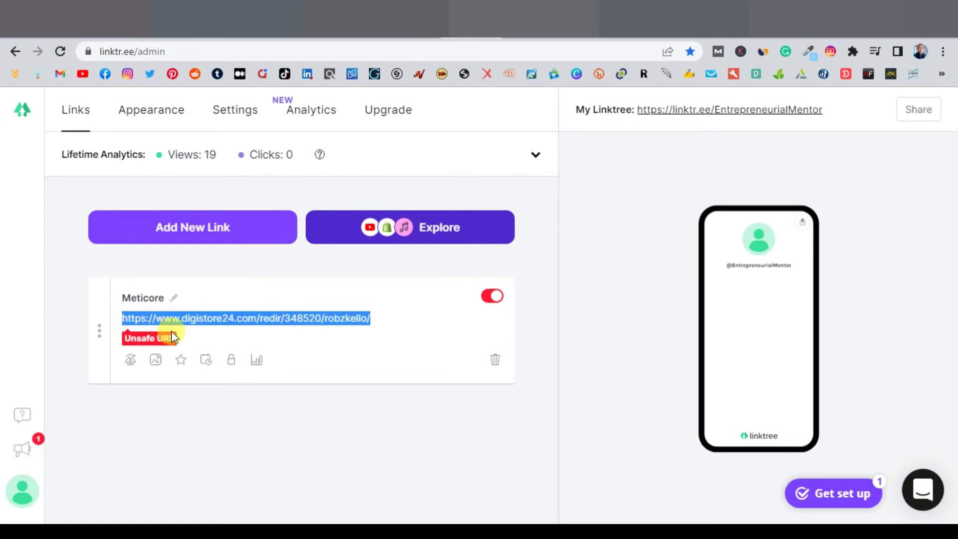
{"action": "right_click", "coordinate": [182, 322]}
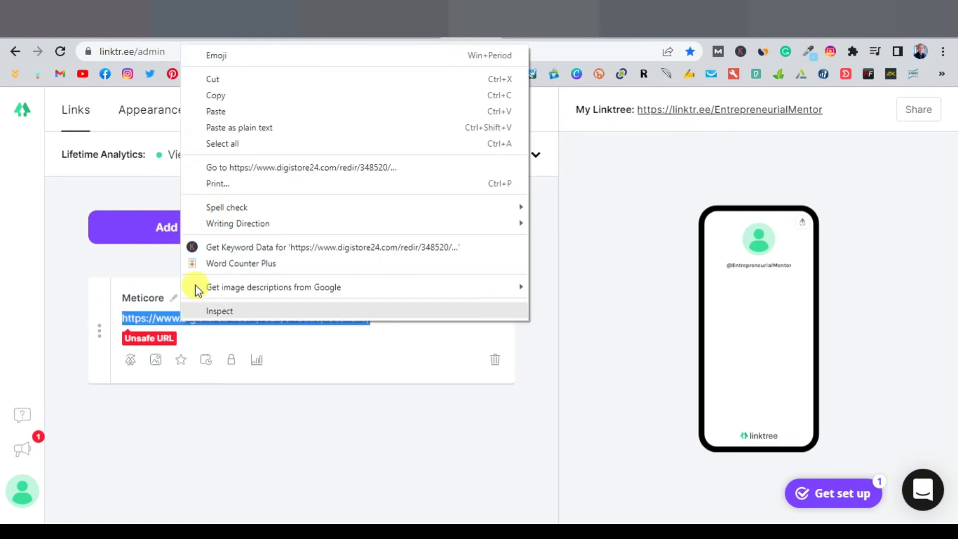
{"action": "left_click", "coordinate": [244, 109]}
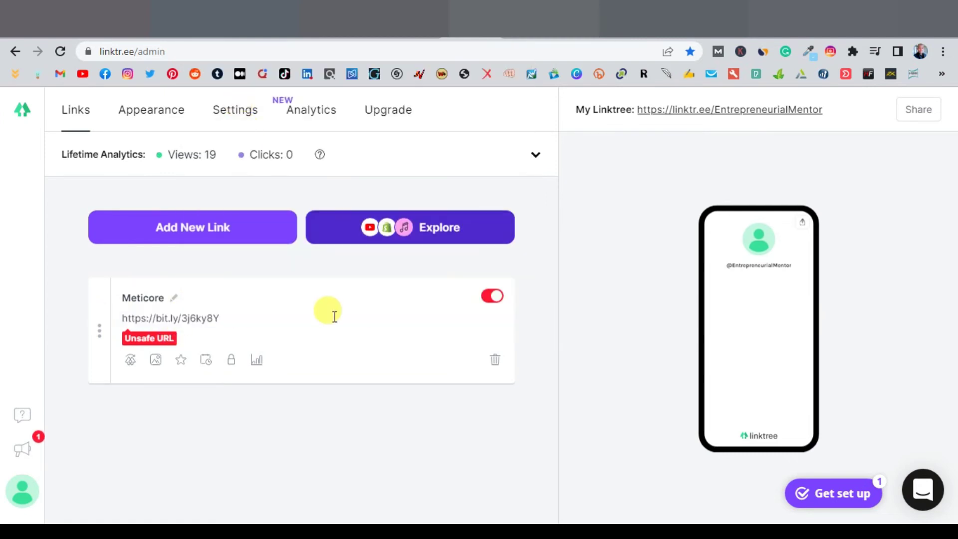
{"action": "left_click", "coordinate": [361, 417]}
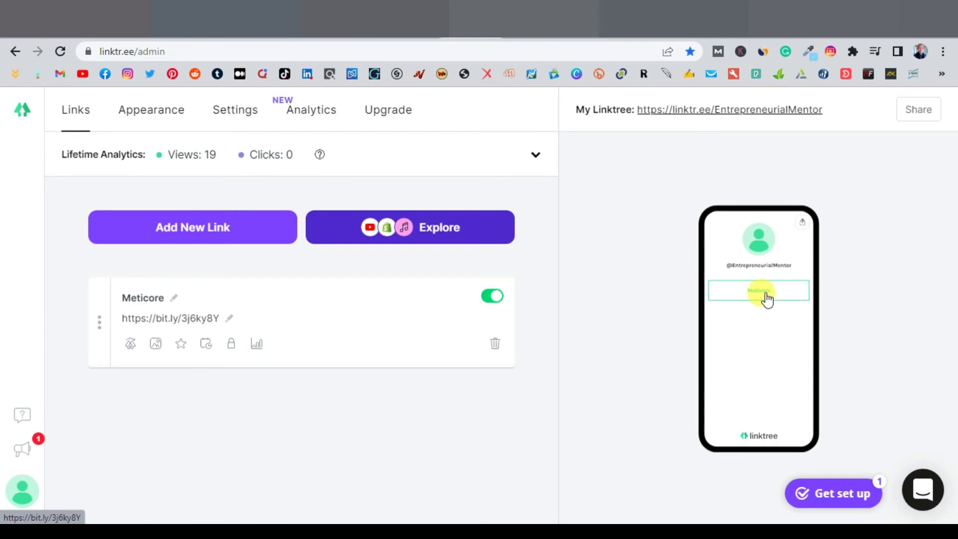
- Add another Linktree link and title it The Ultimate Keto Meal Plan, copied from the Digistore24 offer heading
{"action": "left_click", "coordinate": [195, 233]}
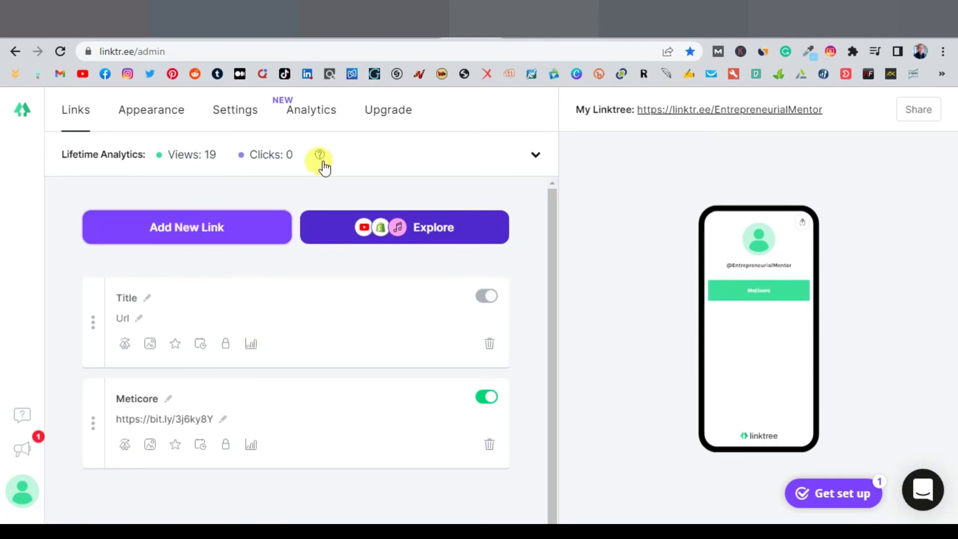
{"action": "key", "text": "ctrl+Tab"}
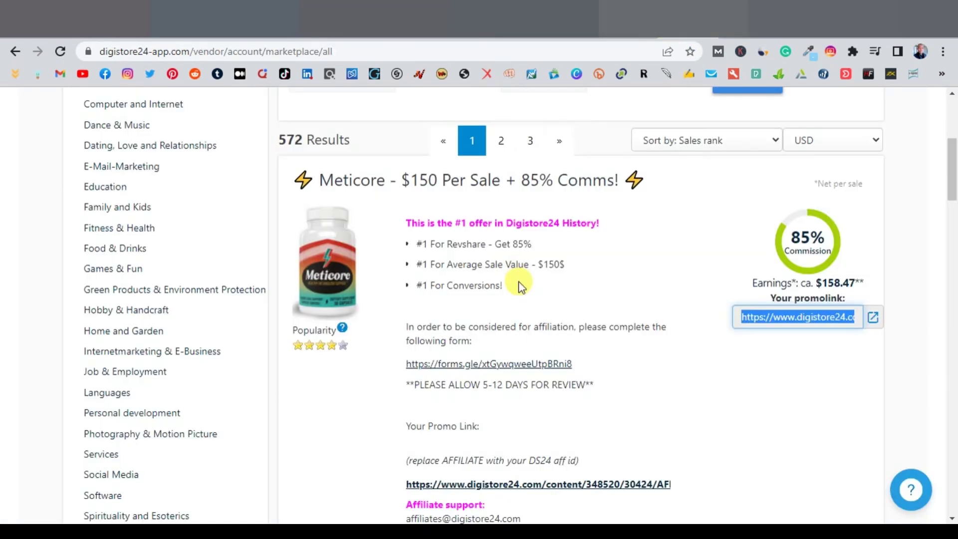
{"action": "scroll", "coordinate": [518, 281], "scroll_direction": "down", "scroll_amount": 5}
{"action": "scroll", "coordinate": [517, 281], "scroll_direction": "down", "scroll_amount": 5}
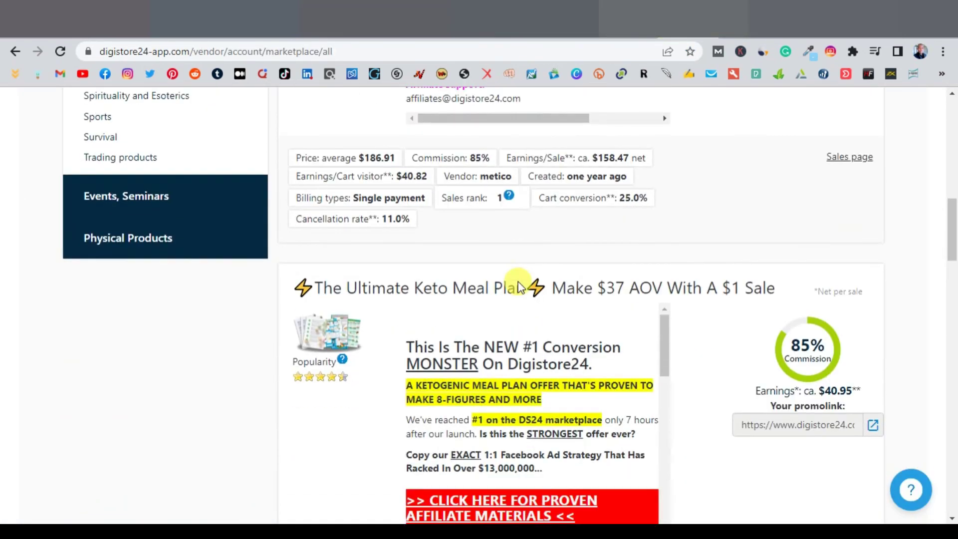
{"action": "left_click_drag", "start_coordinate": [319, 218], "coordinate": [513, 214]}
{"action": "right_click", "coordinate": [479, 219]}
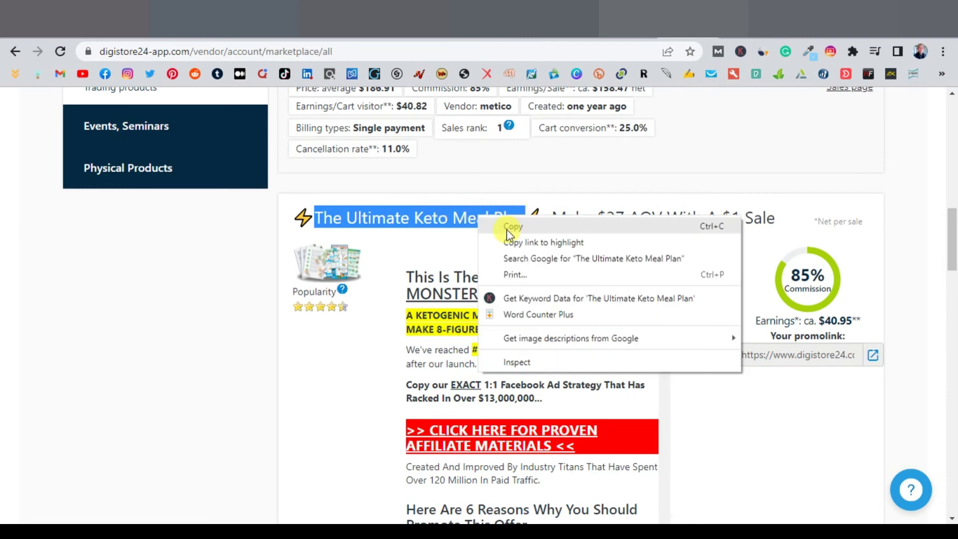
{"action": "left_click", "coordinate": [513, 227]}
{"action": "left_click", "coordinate": [524, 18]}
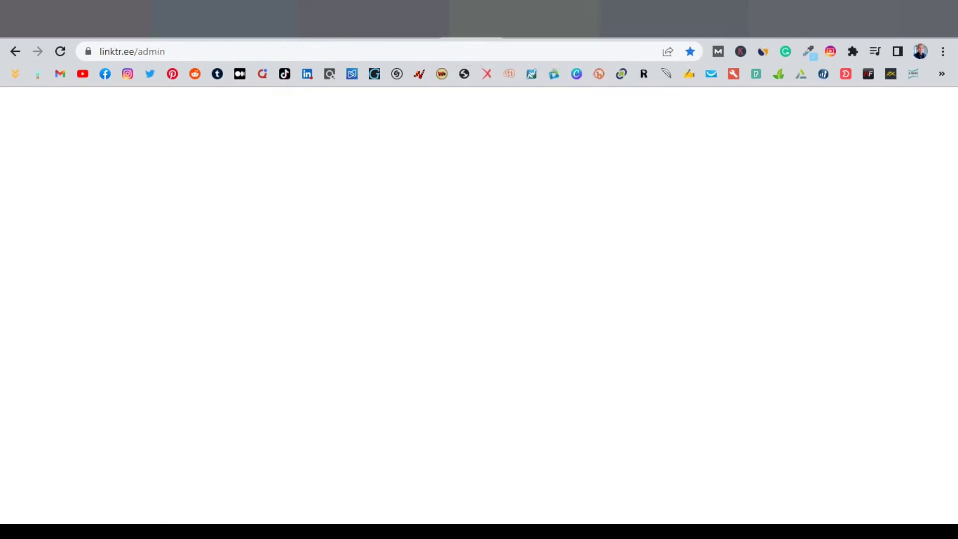
{"action": "left_click", "coordinate": [147, 299]}
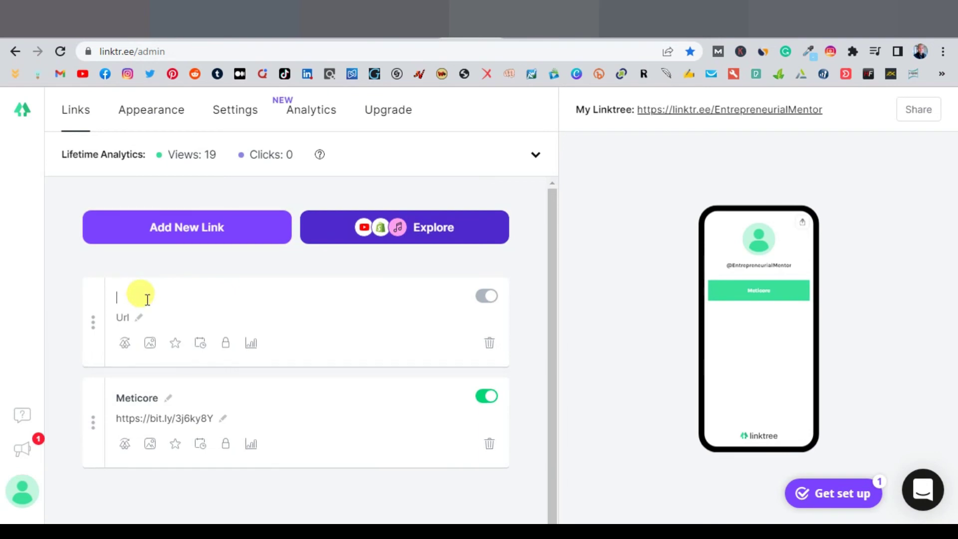
{"action": "right_click", "coordinate": [144, 305]}
{"action": "left_click", "coordinate": [178, 164]}
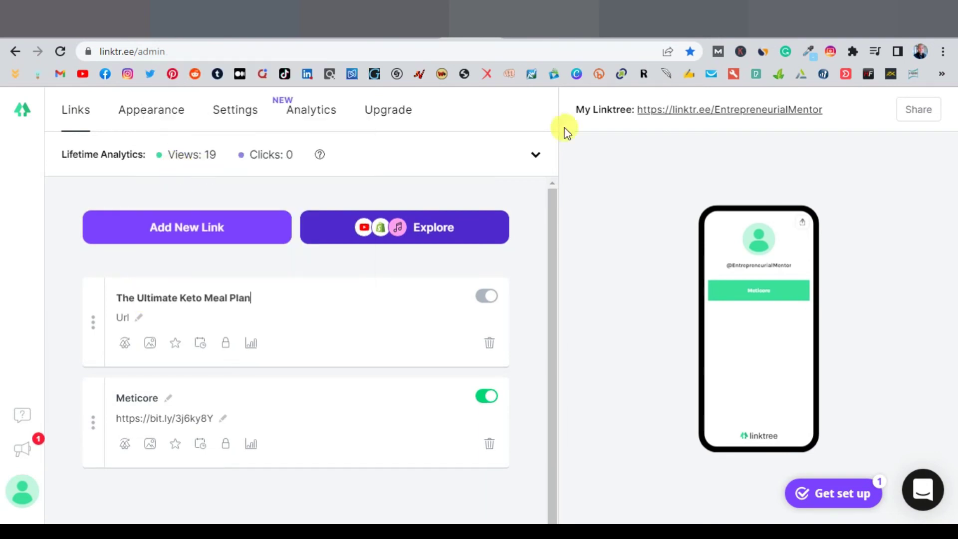
- Copy The Ultimate Keto Meal Plan's promolink from Digistore24 and shorten it in Bitly in place of the previous link
{"action": "left_click", "coordinate": [669, 25]}
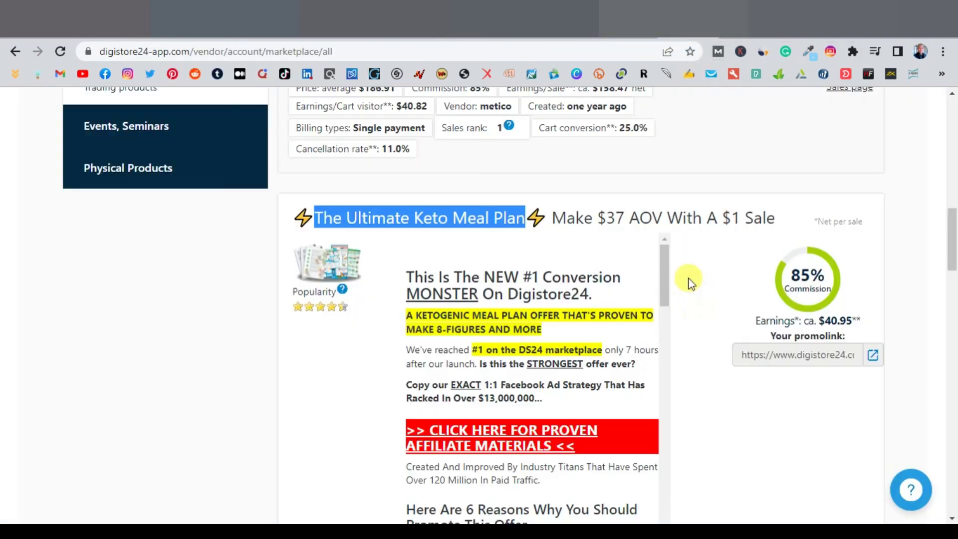
{"action": "left_click", "coordinate": [810, 358]}
{"action": "right_click", "coordinate": [808, 357]}
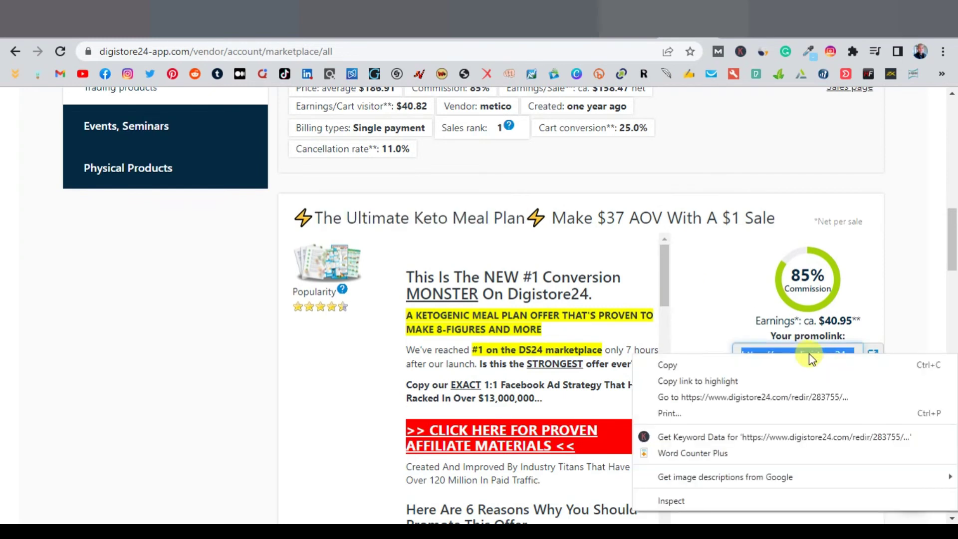
{"action": "left_click", "coordinate": [663, 365]}
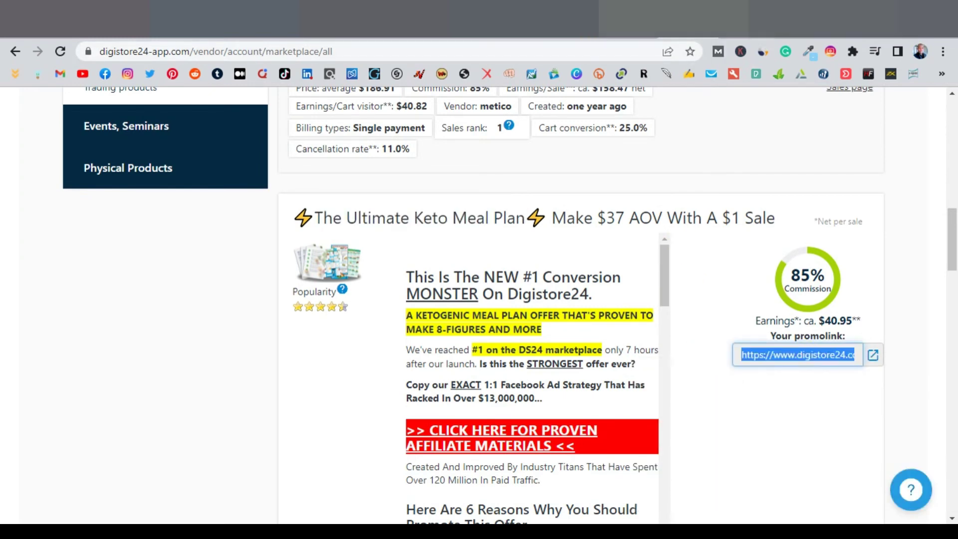
{"action": "left_click", "coordinate": [389, 22]}
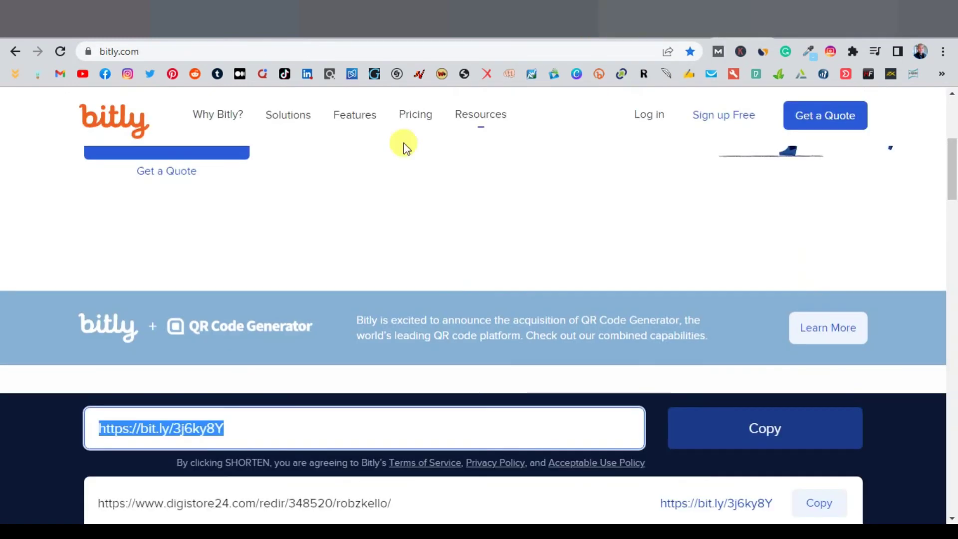
{"action": "right_click", "coordinate": [200, 427]}
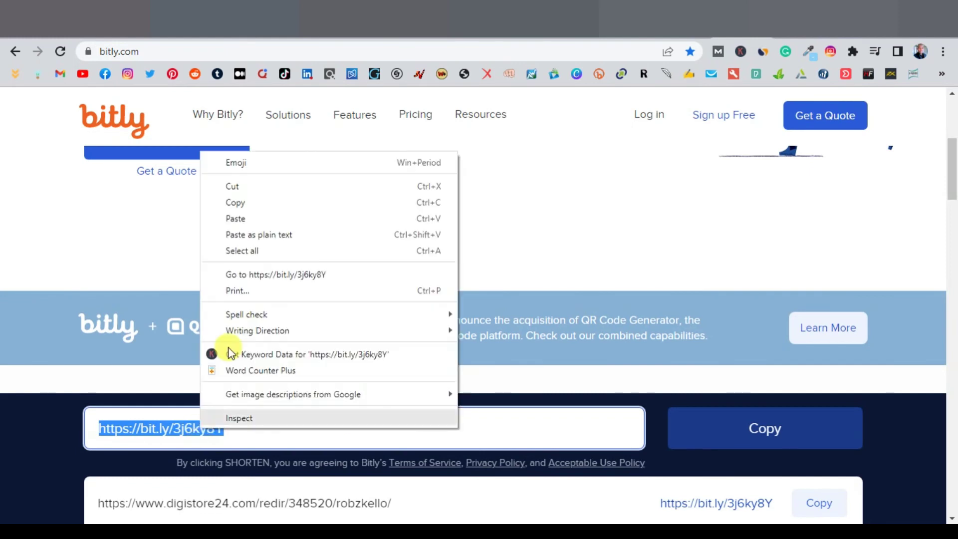
{"action": "left_click", "coordinate": [235, 218]}
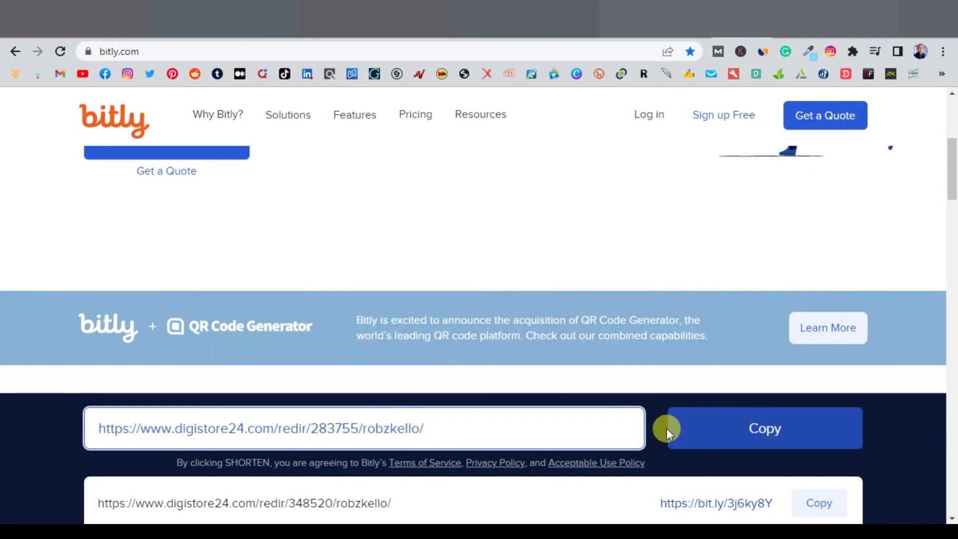
{"action": "left_click", "coordinate": [752, 428]}
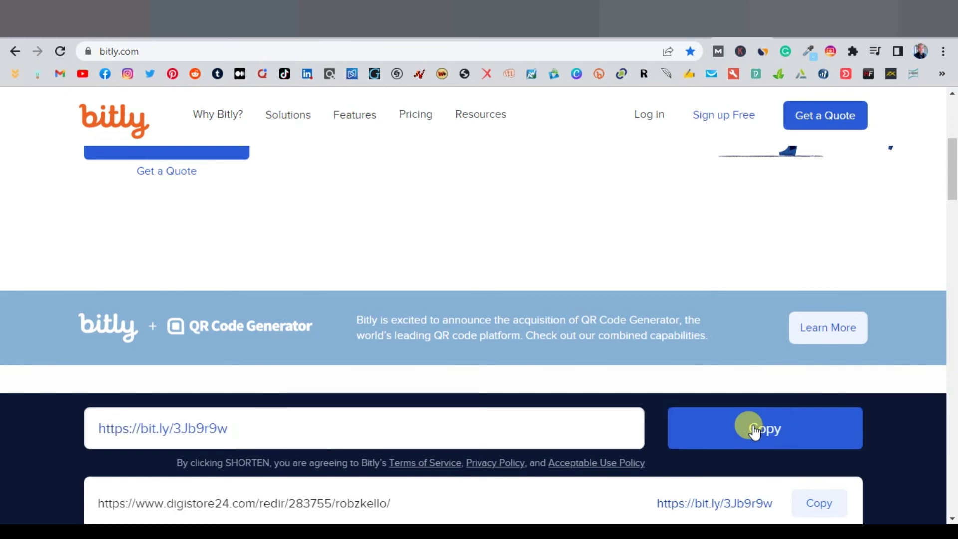
- Copy the new Bitly short link and paste it as the URL of The Ultimate Keto Meal Plan link in Linktree
{"action": "left_click", "coordinate": [754, 429]}
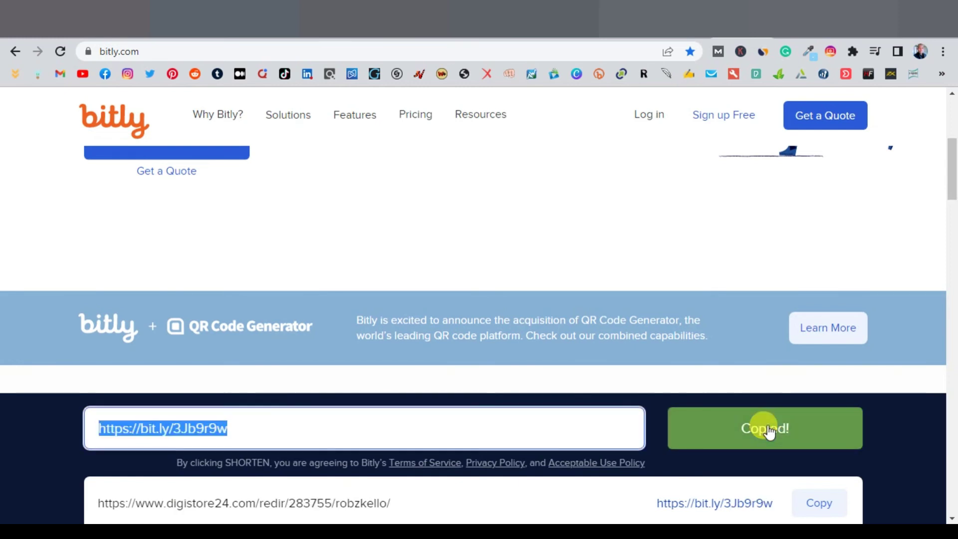
{"action": "left_click", "coordinate": [475, 22]}
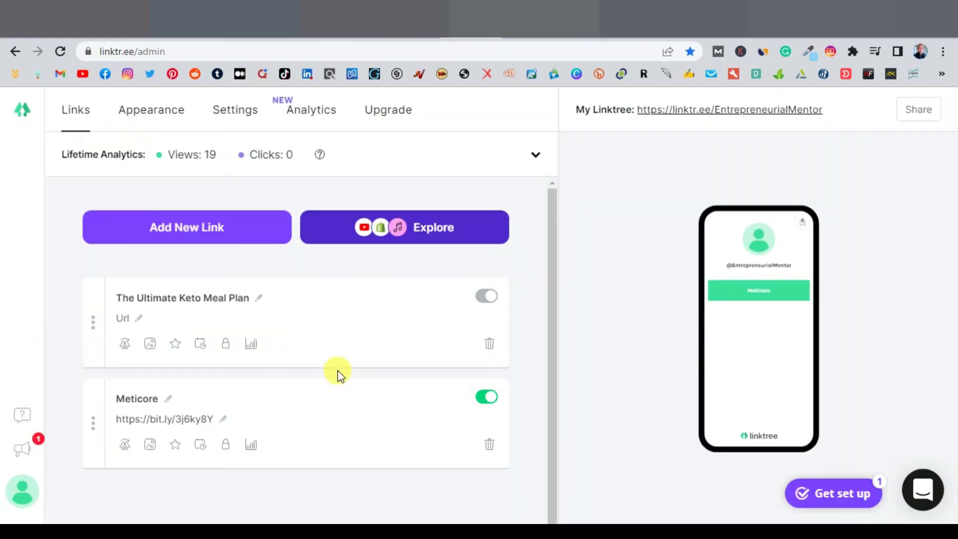
{"action": "left_click", "coordinate": [140, 318]}
{"action": "right_click", "coordinate": [142, 318]}
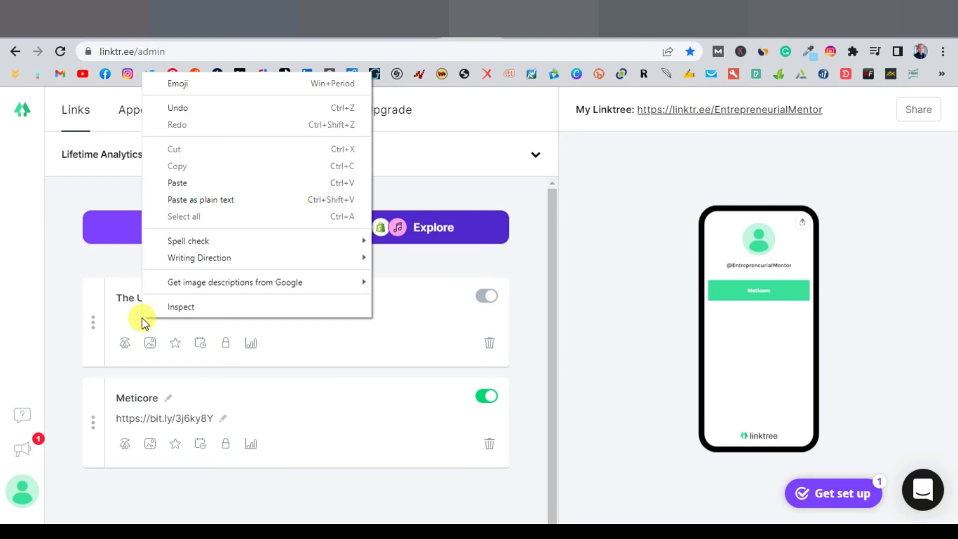
{"action": "left_click", "coordinate": [246, 182]}
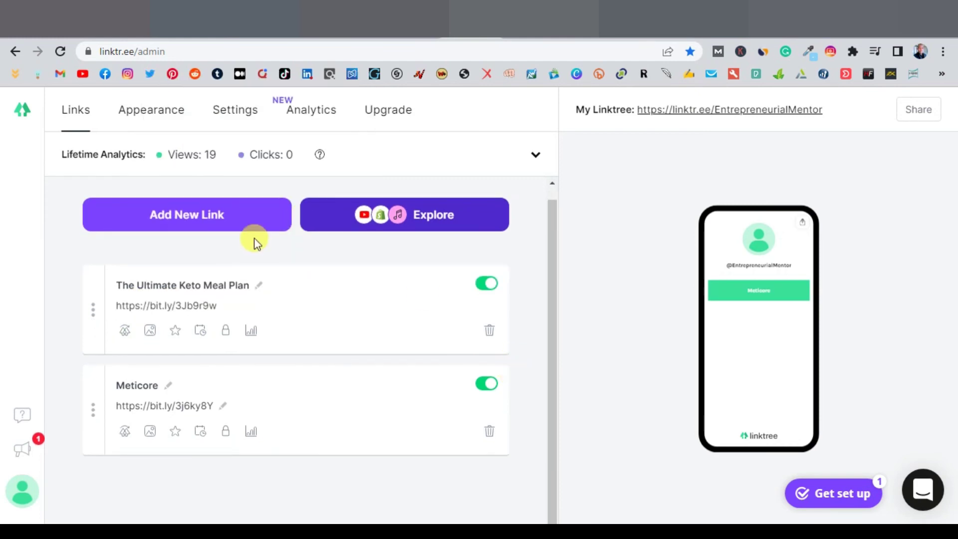
- Add a third Linktree link and look through the Digistore24 marketplace for another offer to promote
{"action": "left_click", "coordinate": [196, 219]}
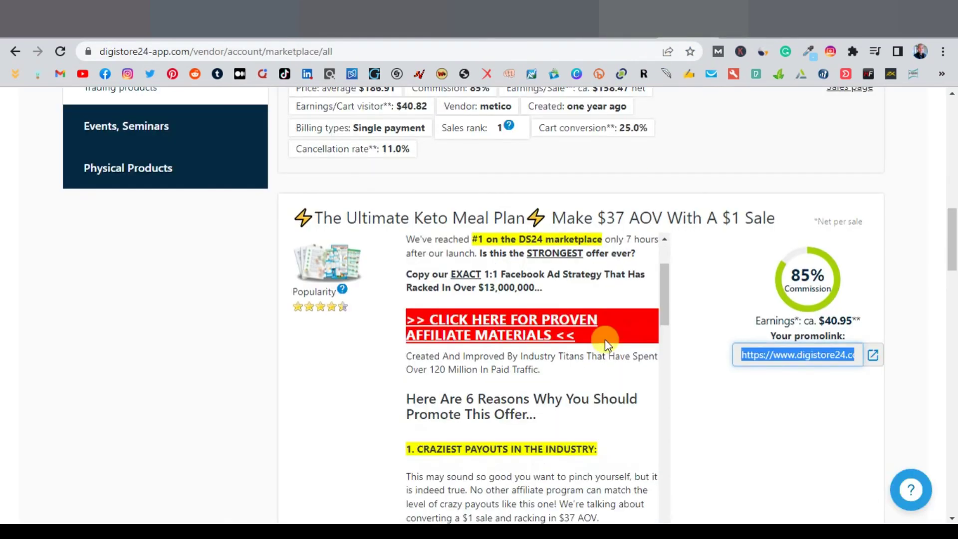
{"action": "scroll", "coordinate": [605, 344], "scroll_direction": "down", "scroll_amount": 15}
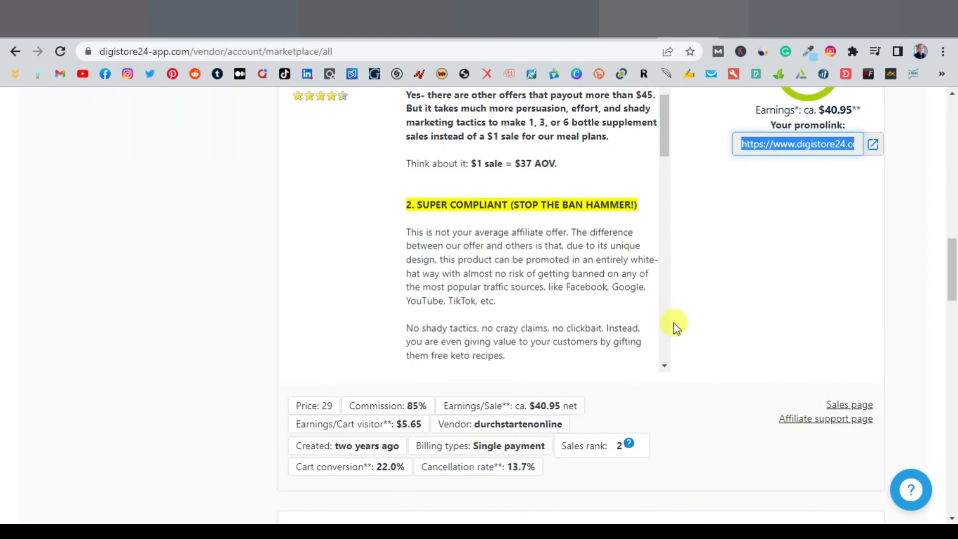
{"action": "scroll", "coordinate": [697, 315], "scroll_direction": "down", "scroll_amount": 6}
{"action": "scroll", "coordinate": [702, 328], "scroll_direction": "up", "scroll_amount": 8}
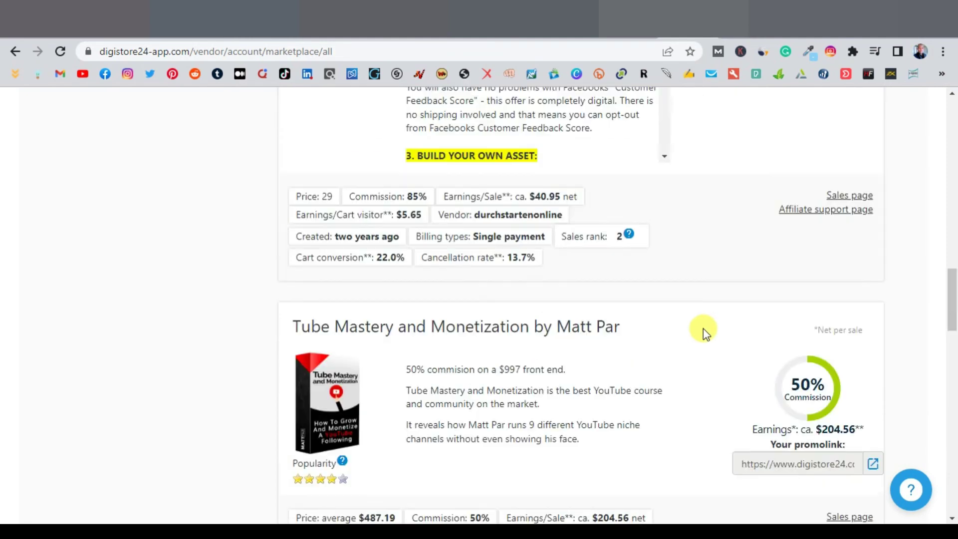
{"action": "scroll", "coordinate": [703, 328], "scroll_direction": "down", "scroll_amount": 5}
{"action": "scroll", "coordinate": [703, 329], "scroll_direction": "down", "scroll_amount": 3}
{"action": "scroll", "coordinate": [702, 328], "scroll_direction": "up", "scroll_amount": 20}
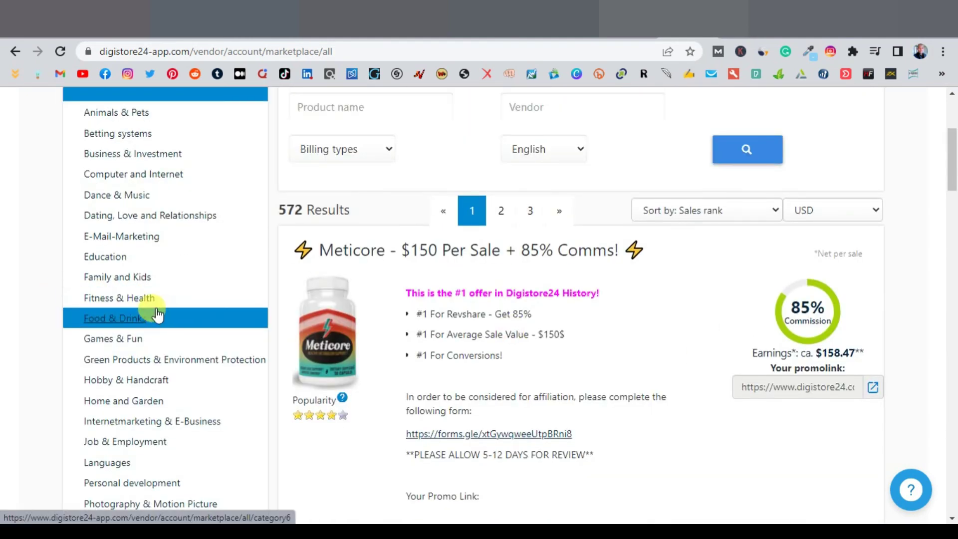
- Filter the marketplace to the Fitness & Health category and copy the product name Keto After 50 from its offer heading
{"action": "left_click", "coordinate": [126, 300]}
{"action": "scroll", "coordinate": [270, 318], "scroll_direction": "down", "scroll_amount": 10}
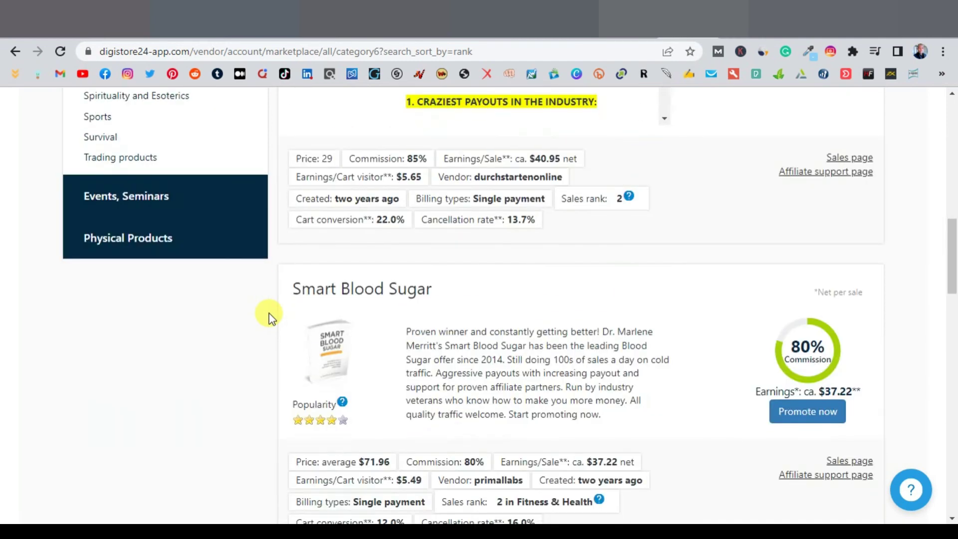
{"action": "scroll", "coordinate": [269, 318], "scroll_direction": "down", "scroll_amount": 4}
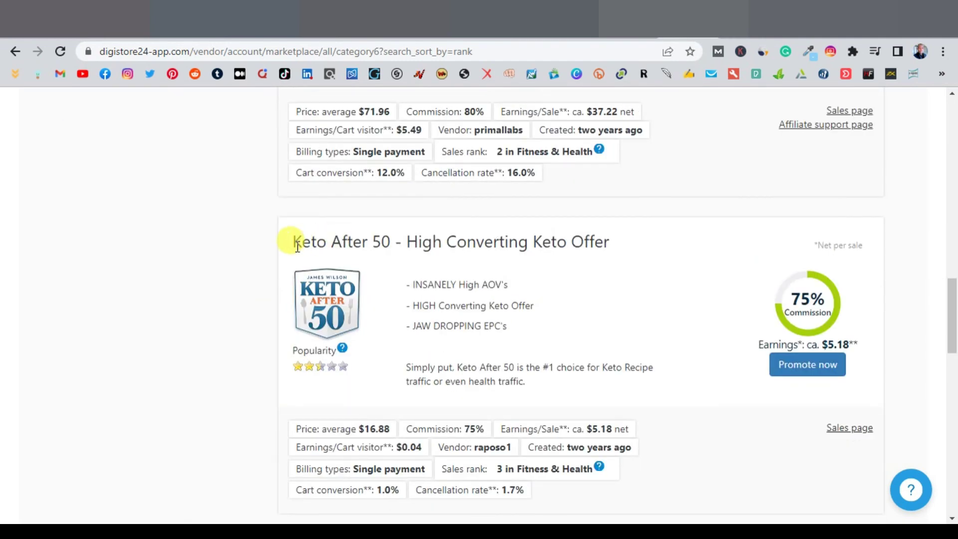
{"action": "left_click_drag", "start_coordinate": [294, 243], "coordinate": [385, 242]}
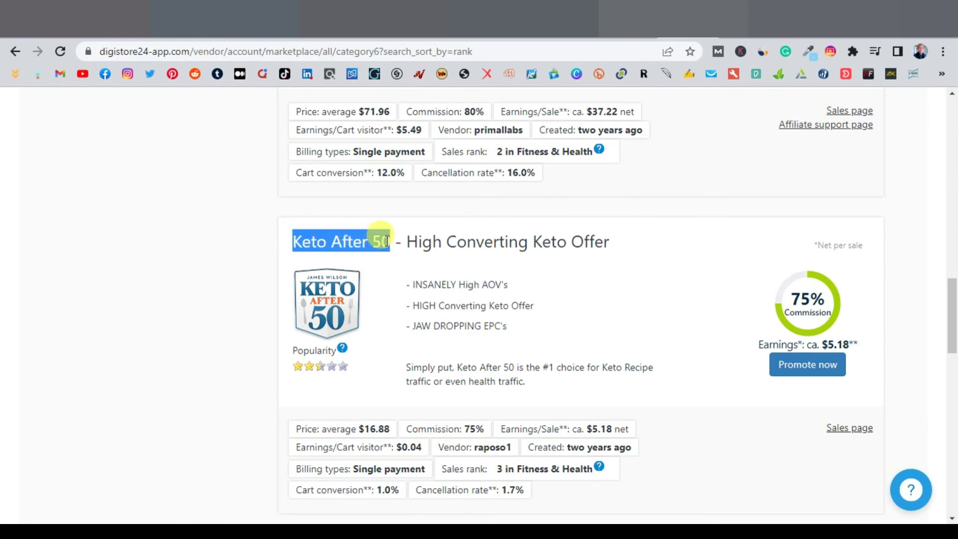
{"action": "right_click", "coordinate": [388, 242]}
{"action": "left_click", "coordinate": [399, 250]}
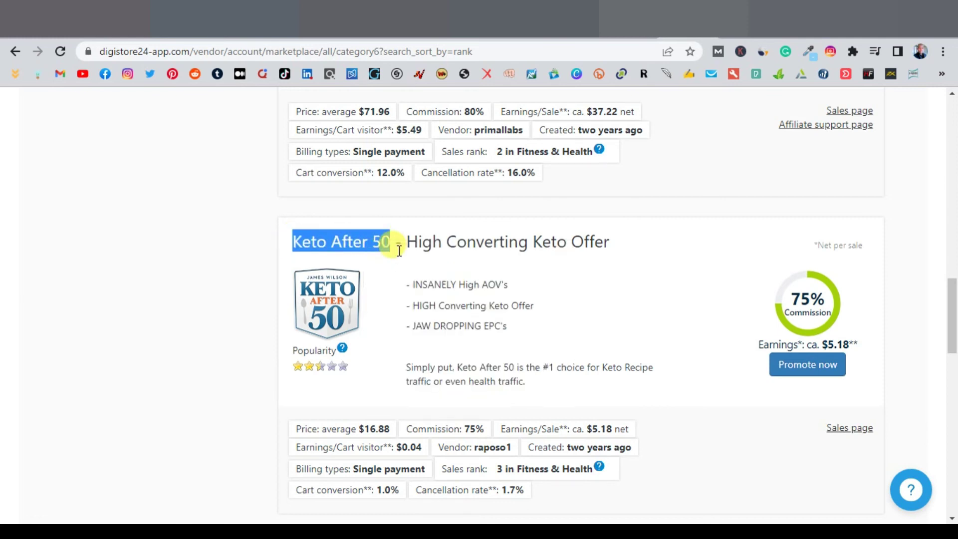
- Return to Linktree and paste Keto After 50 as the new link's title
{"action": "key", "text": "ctrl+Tab"}
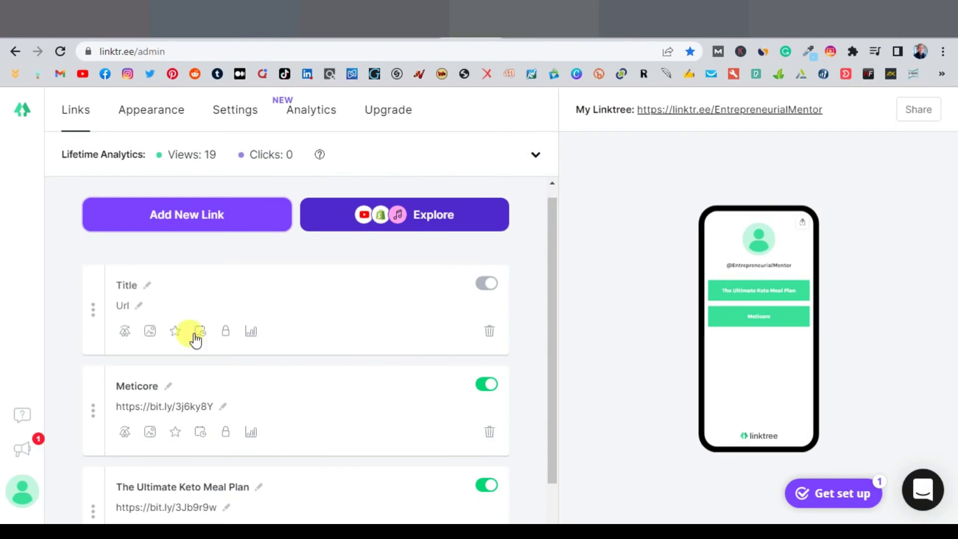
{"action": "left_click", "coordinate": [146, 285]}
{"action": "right_click", "coordinate": [144, 282]}
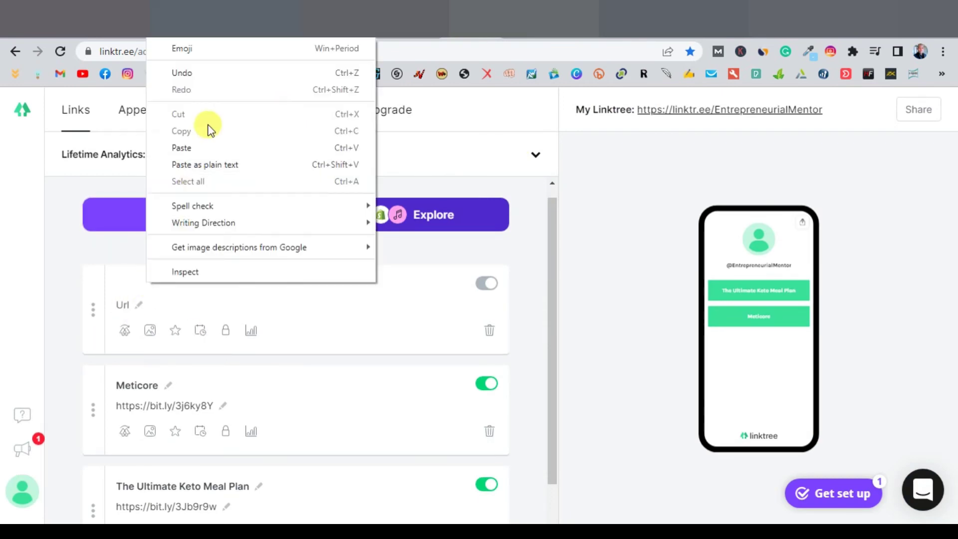
{"action": "left_click", "coordinate": [189, 146]}
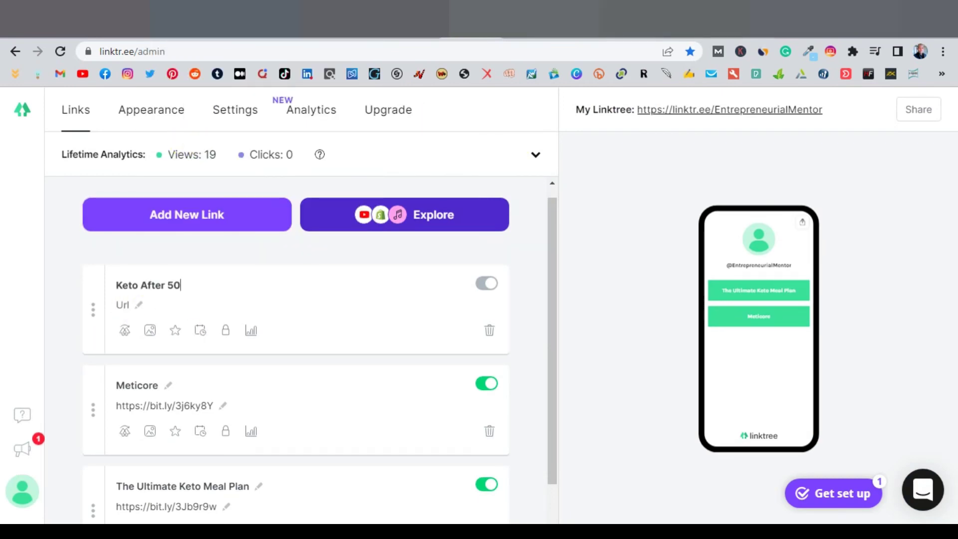
- Return to the Digistore24 marketplace, request to promote the Keto After 50 offer, and copy its promolink
{"action": "key", "text": "ctrl+Tab"}
{"action": "key", "text": "ctrl+Tab"}
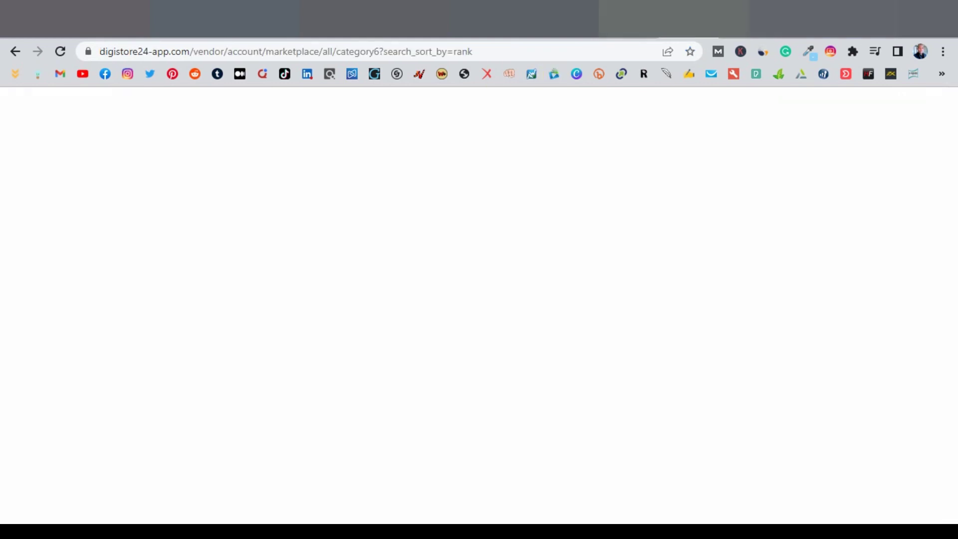
{"action": "left_click", "coordinate": [807, 368]}
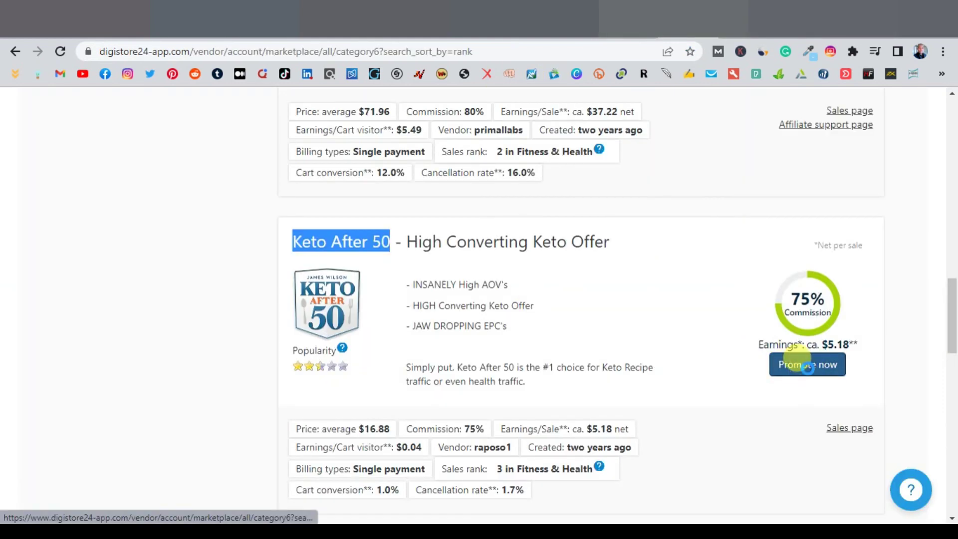
{"action": "right_click", "coordinate": [461, 214]}
{"action": "left_click", "coordinate": [499, 224]}
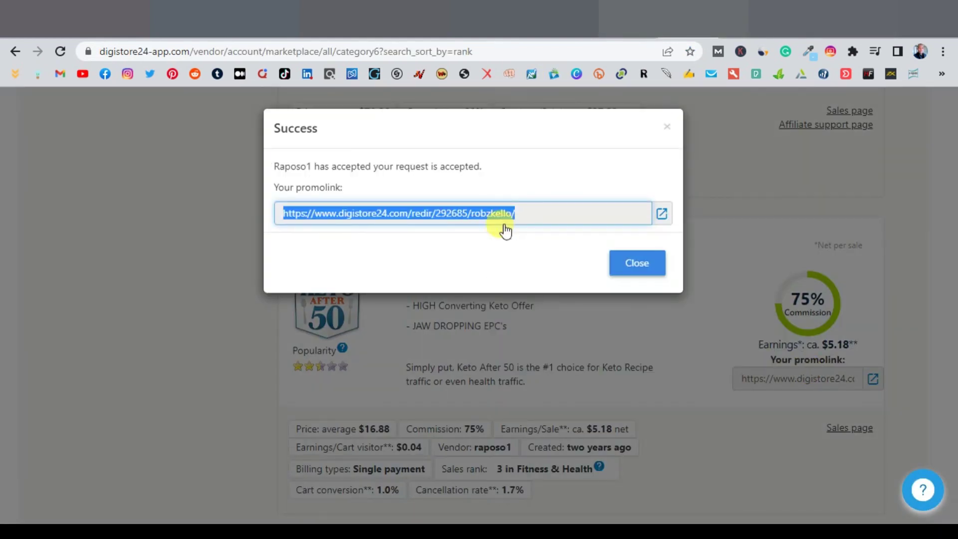
- Switch to Bitly, replace the old short link with the Keto After 50 promolink, and shorten it
{"action": "key", "text": "ctrl+shift+Tab"}
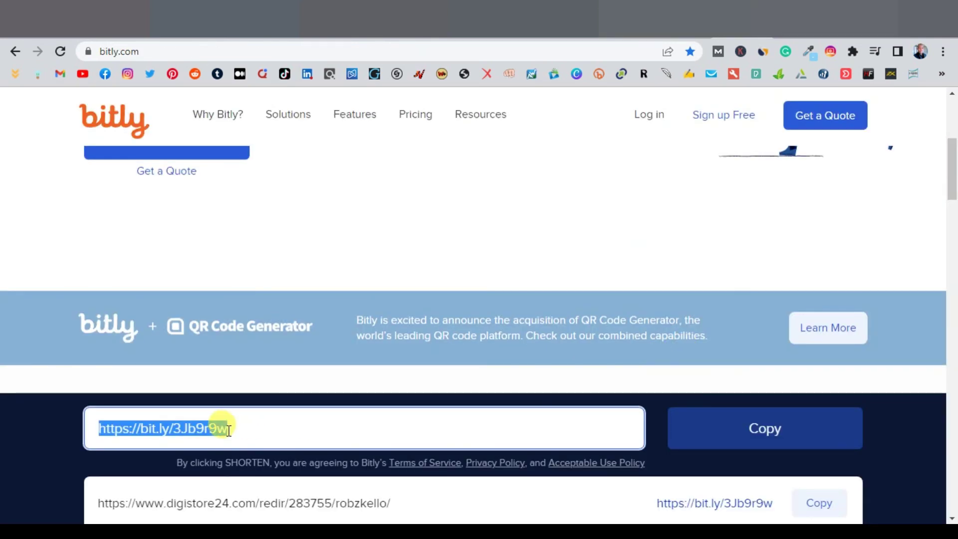
{"action": "right_click", "coordinate": [126, 428]}
{"action": "left_click", "coordinate": [214, 222]}
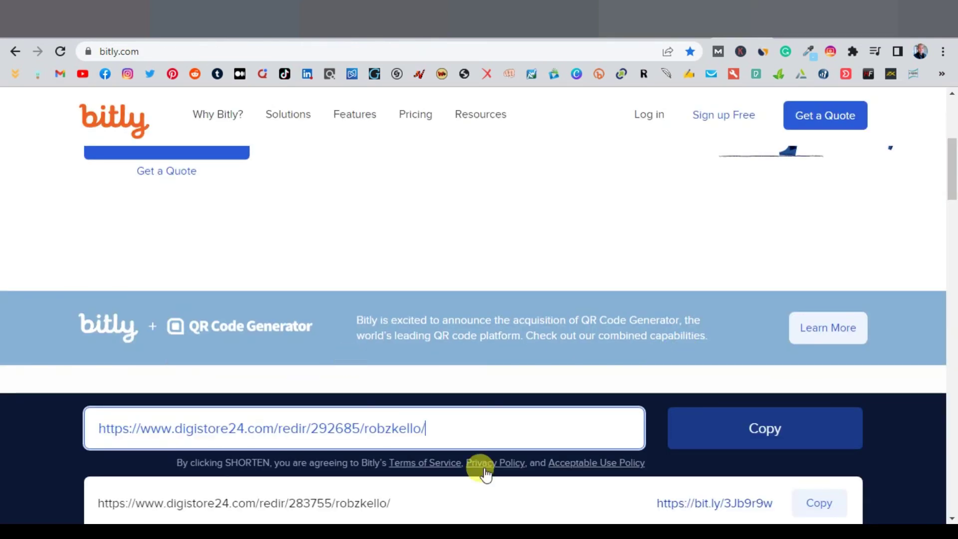
{"action": "left_click", "coordinate": [753, 427]}
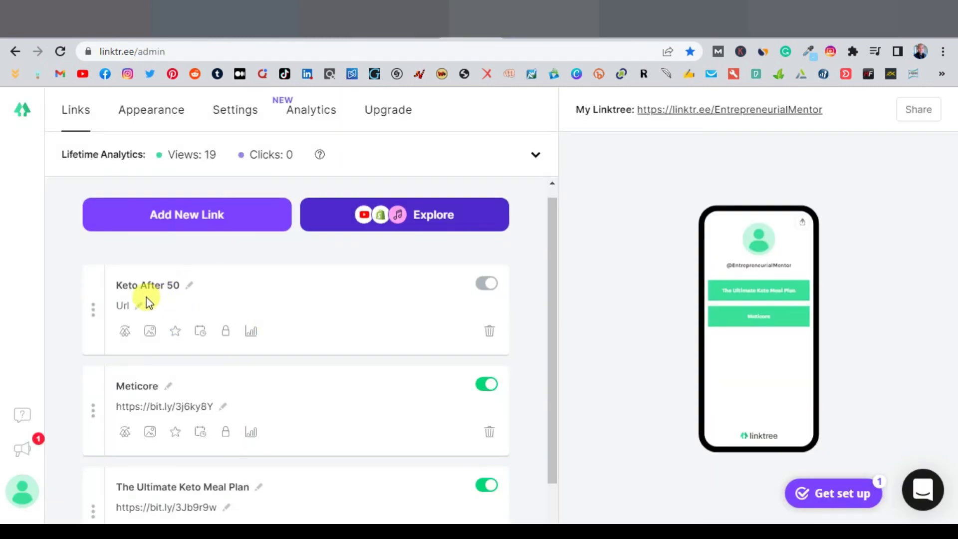
- In Linktree, paste the new Bitly short link as the URL of the Keto After 50 link
{"action": "left_click", "coordinate": [133, 305]}
{"action": "right_click", "coordinate": [141, 306]}
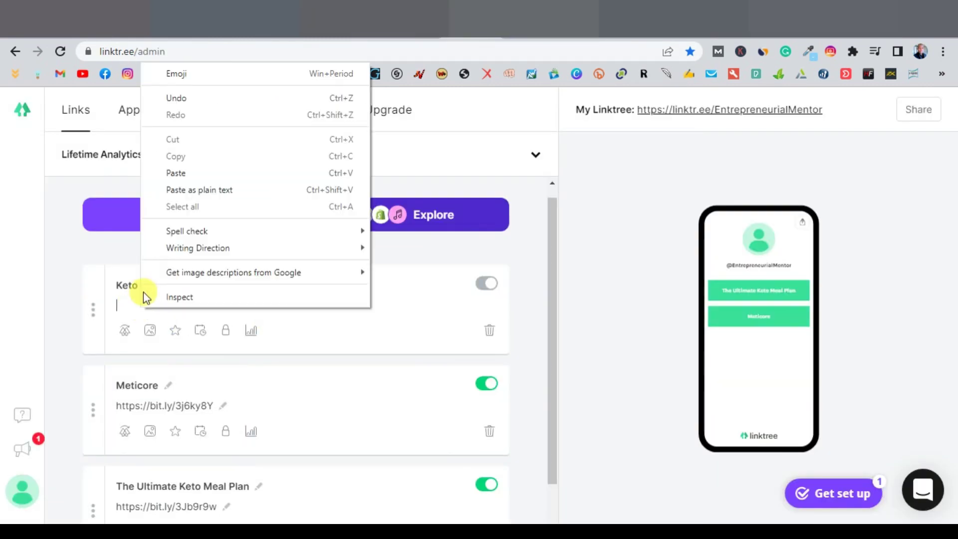
{"action": "left_click", "coordinate": [188, 173]}
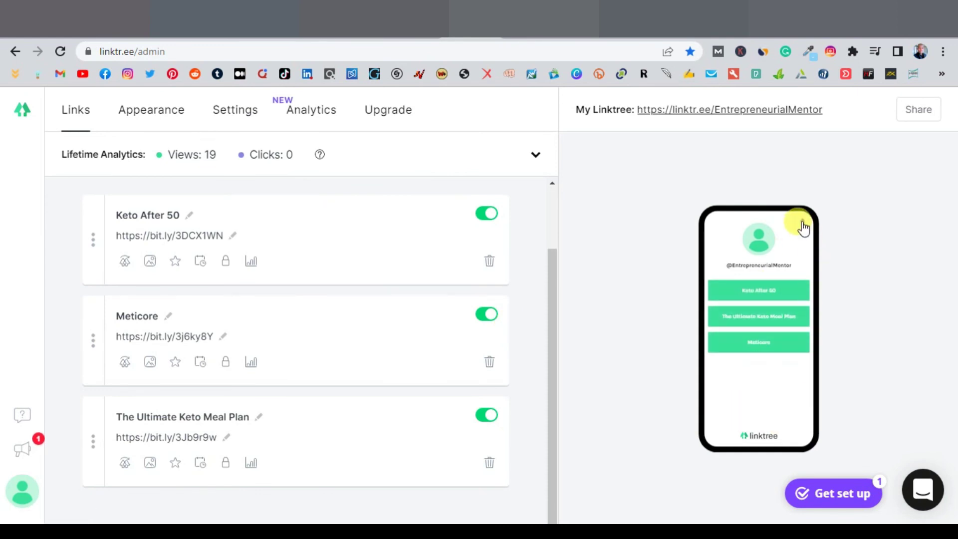
- Copy the Linktree page's address from its sharing options and open the public page in a new browser tab
{"action": "scroll", "coordinate": [367, 355], "scroll_direction": "up", "scroll_amount": 2}
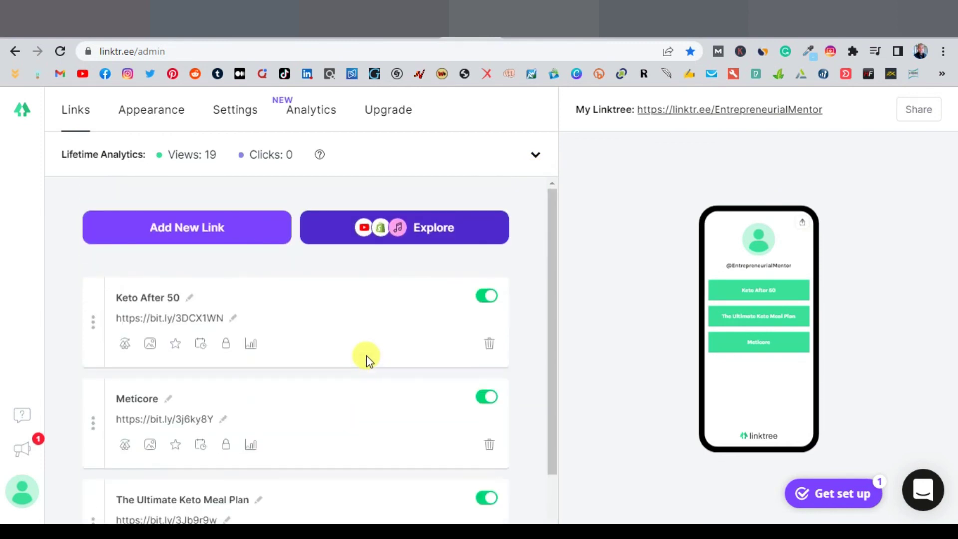
{"action": "scroll", "coordinate": [366, 355], "scroll_direction": "down", "scroll_amount": 3}
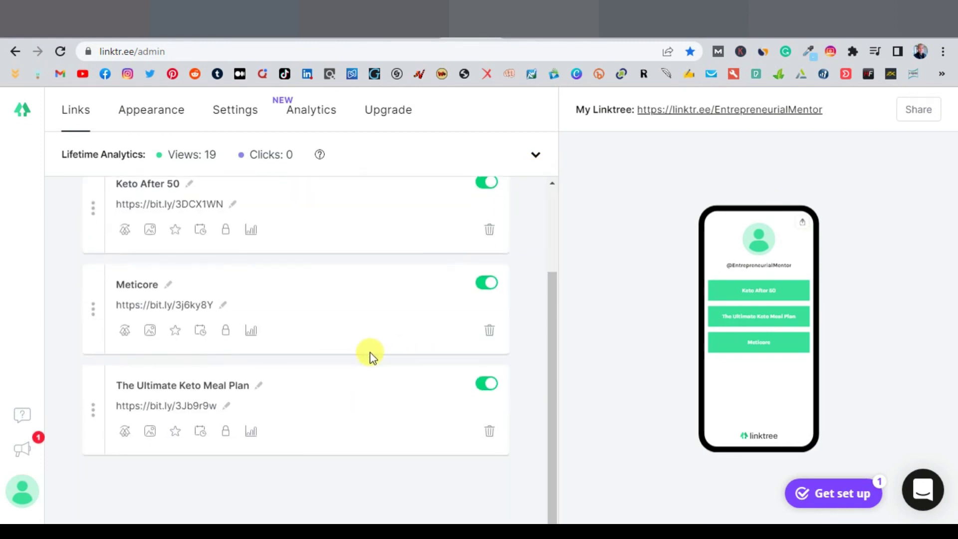
{"action": "scroll", "coordinate": [409, 276], "scroll_direction": "up", "scroll_amount": 2}
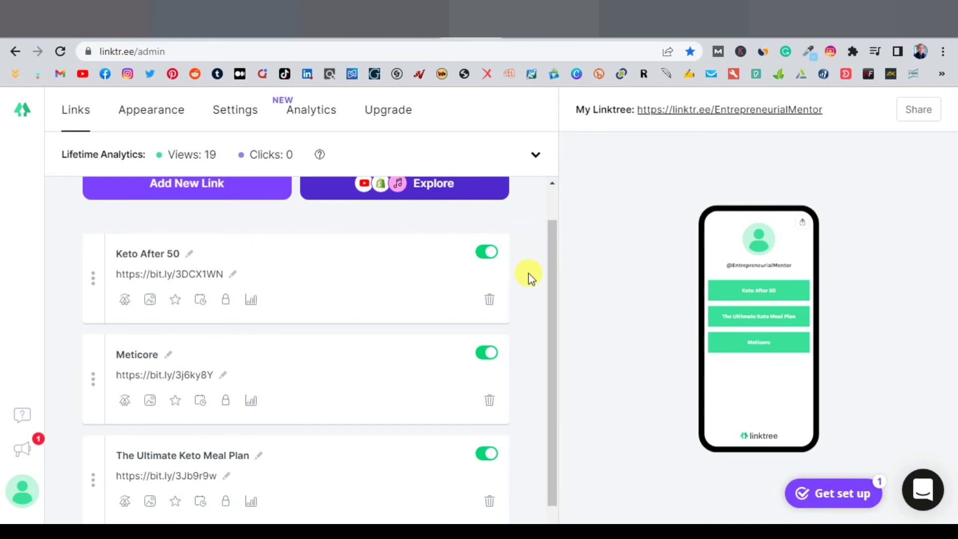
{"action": "scroll", "coordinate": [528, 274], "scroll_direction": "up", "scroll_amount": 1}
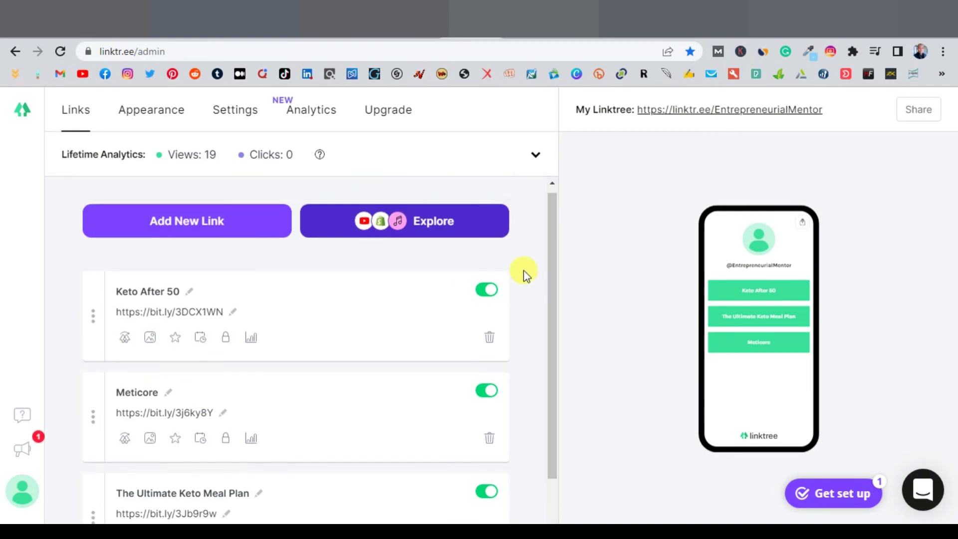
{"action": "left_click", "coordinate": [918, 110]}
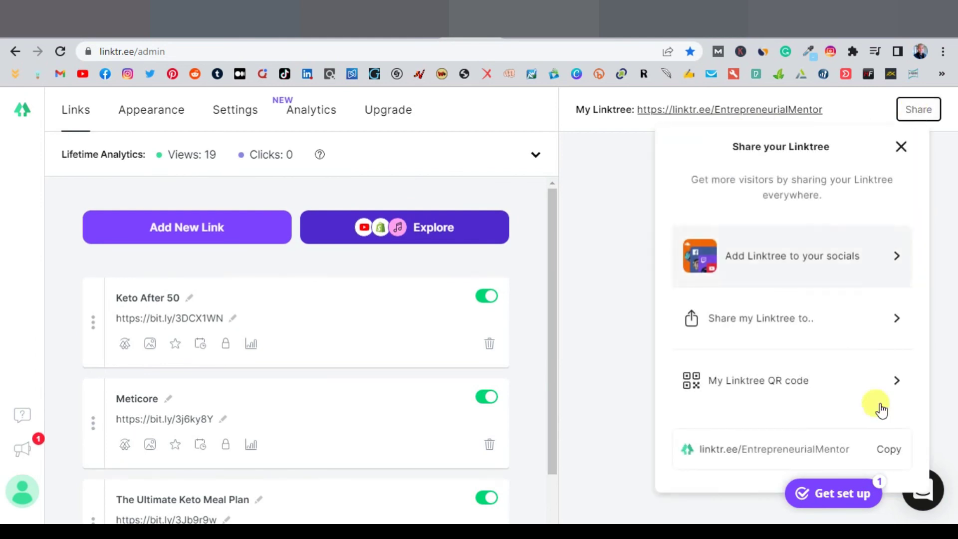
{"action": "left_click", "coordinate": [888, 449]}
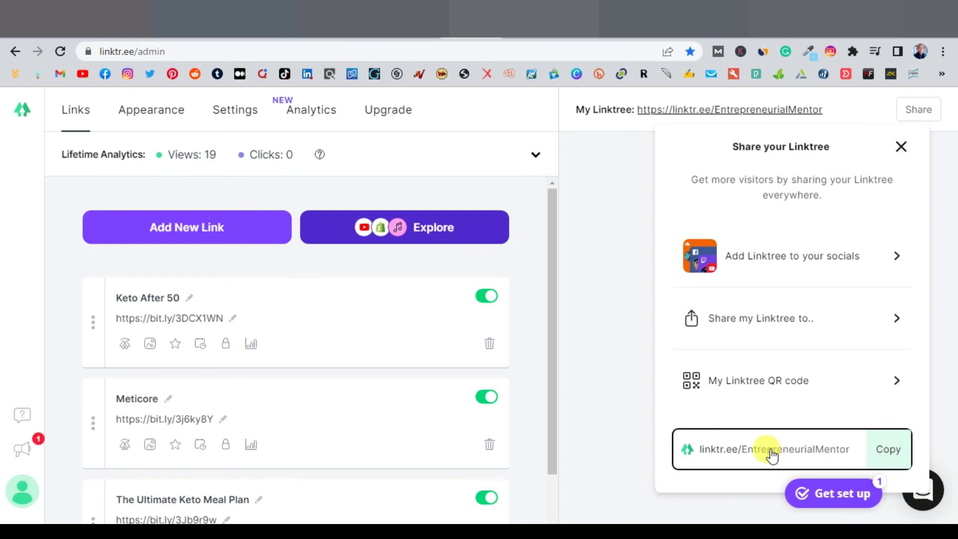
{"action": "left_click", "coordinate": [888, 449]}
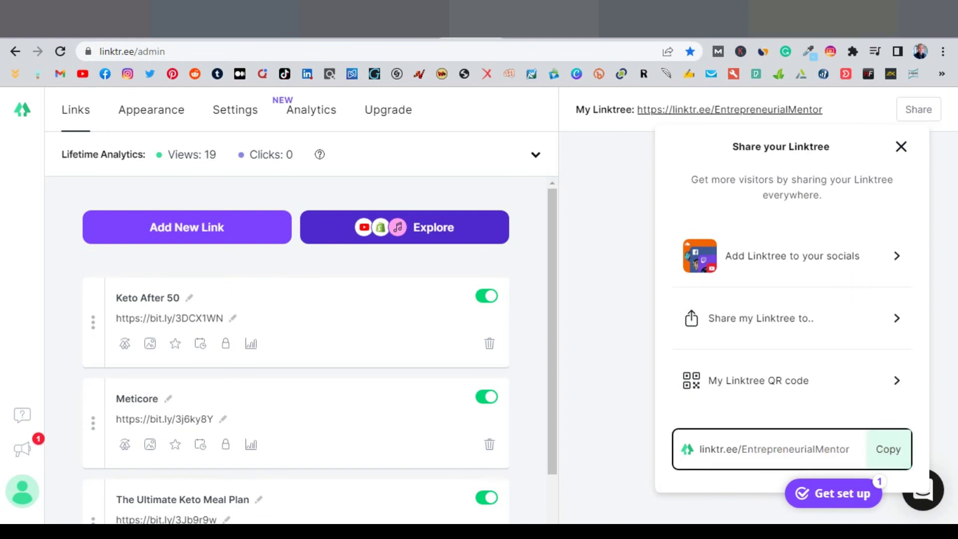
{"action": "key", "text": "ctrl+t"}
{"action": "right_click", "coordinate": [428, 50]}
{"action": "left_click", "coordinate": [529, 159]}
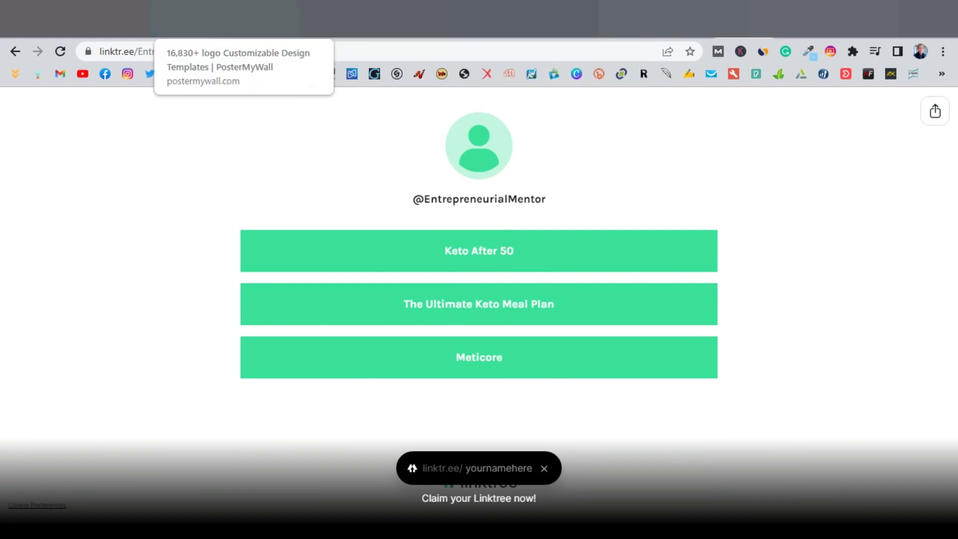
{"action": "left_click", "coordinate": [127, 74]}
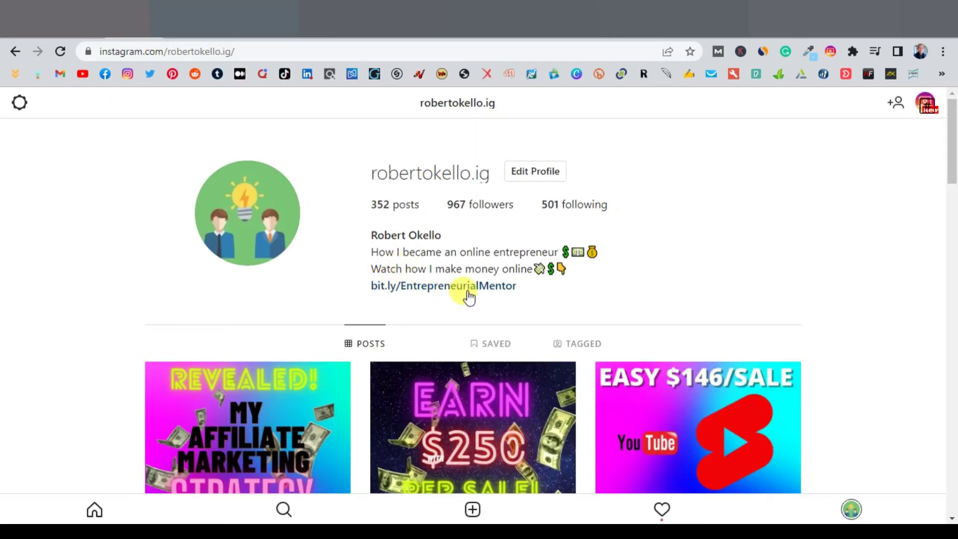
{"action": "left_click", "coordinate": [524, 184]}
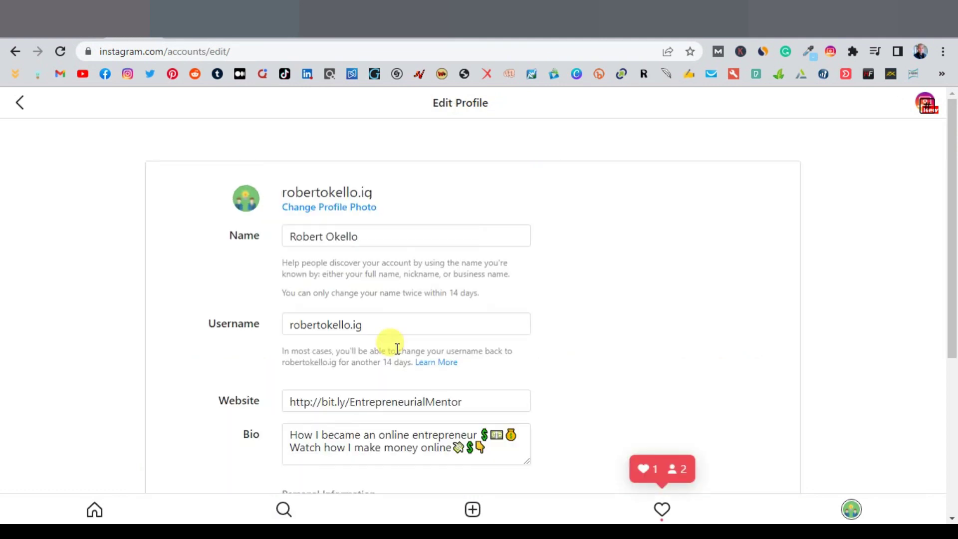
{"action": "triple_click", "coordinate": [372, 403]}
{"action": "right_click", "coordinate": [369, 401]}
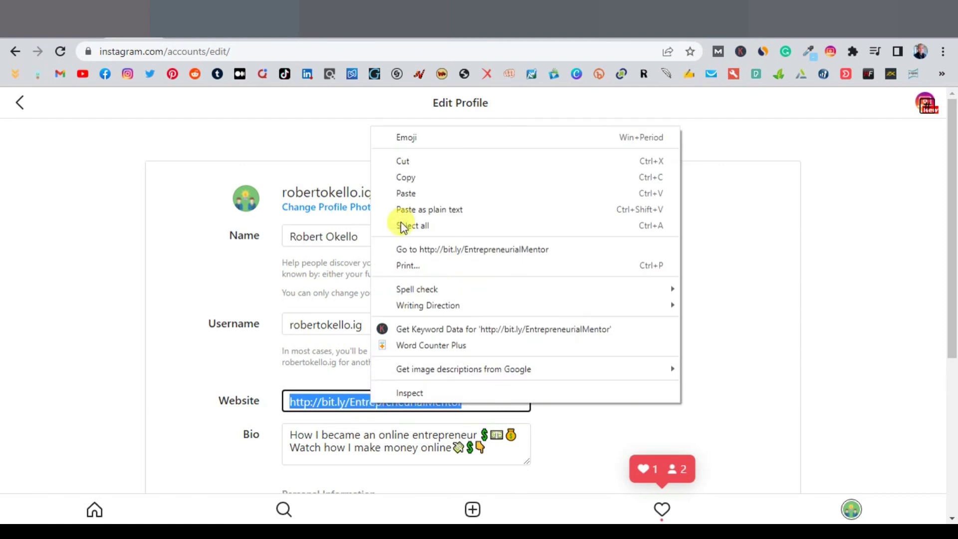
{"action": "left_click", "coordinate": [417, 199]}
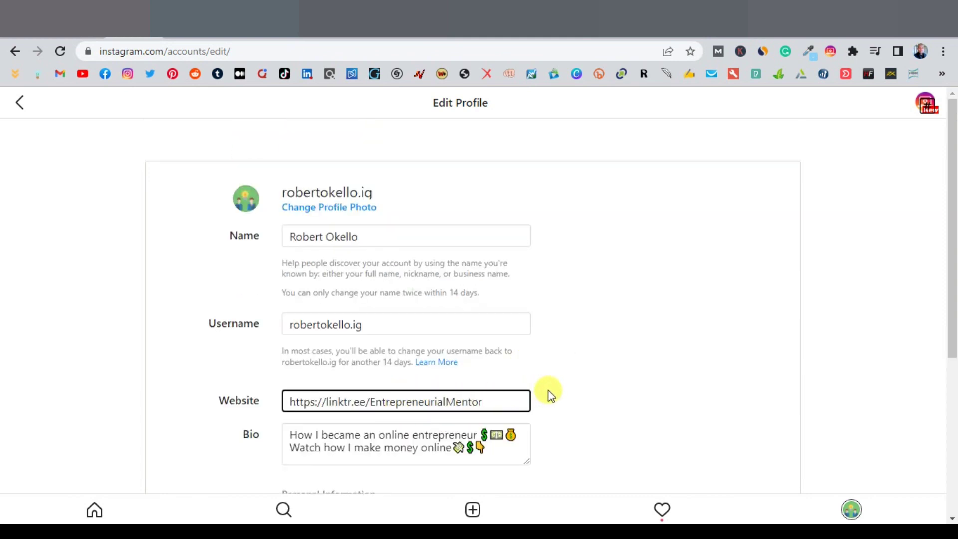
{"action": "key", "text": "alt+Left"}
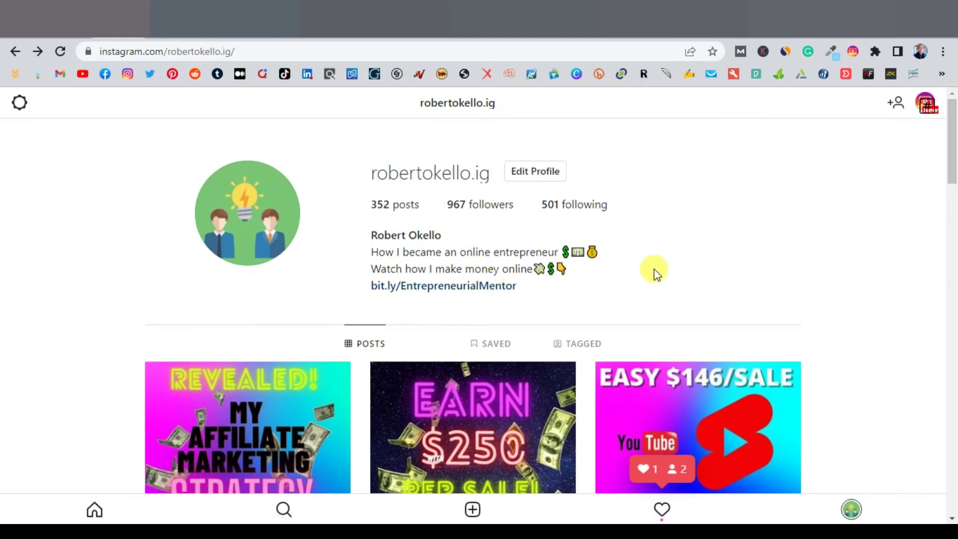
- Look through the grid of published posts on the Instagram profile page
{"action": "scroll", "coordinate": [630, 265], "scroll_direction": "down", "scroll_amount": 3}
{"action": "scroll", "coordinate": [630, 263], "scroll_direction": "down", "scroll_amount": 4}
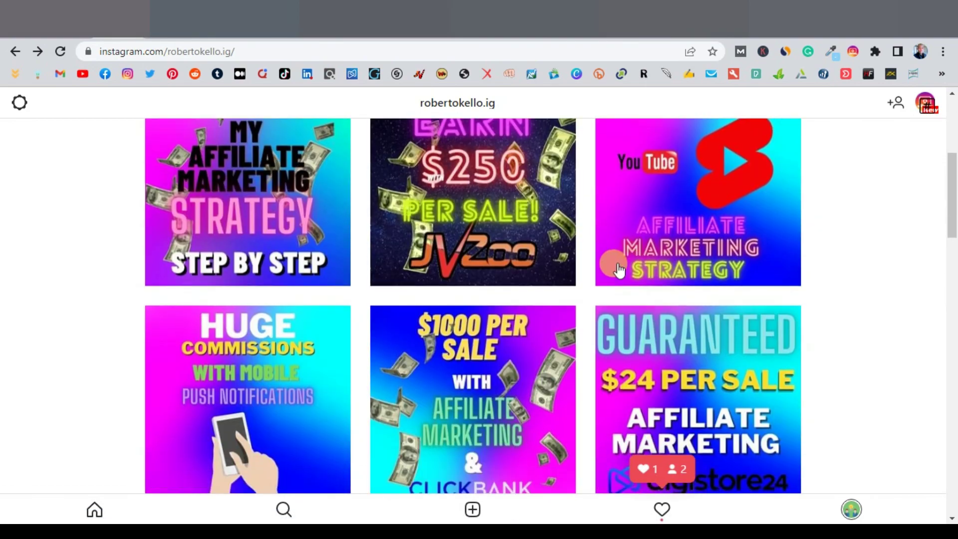
{"action": "scroll", "coordinate": [592, 263], "scroll_direction": "down", "scroll_amount": 6}
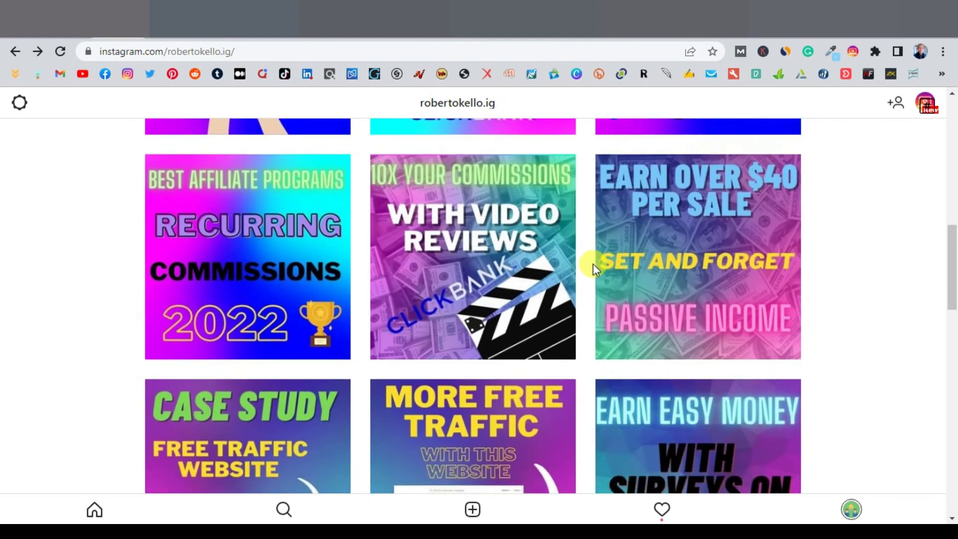
{"action": "scroll", "coordinate": [593, 264], "scroll_direction": "up", "scroll_amount": 12}
{"action": "scroll", "coordinate": [592, 263], "scroll_direction": "up", "scroll_amount": 2}
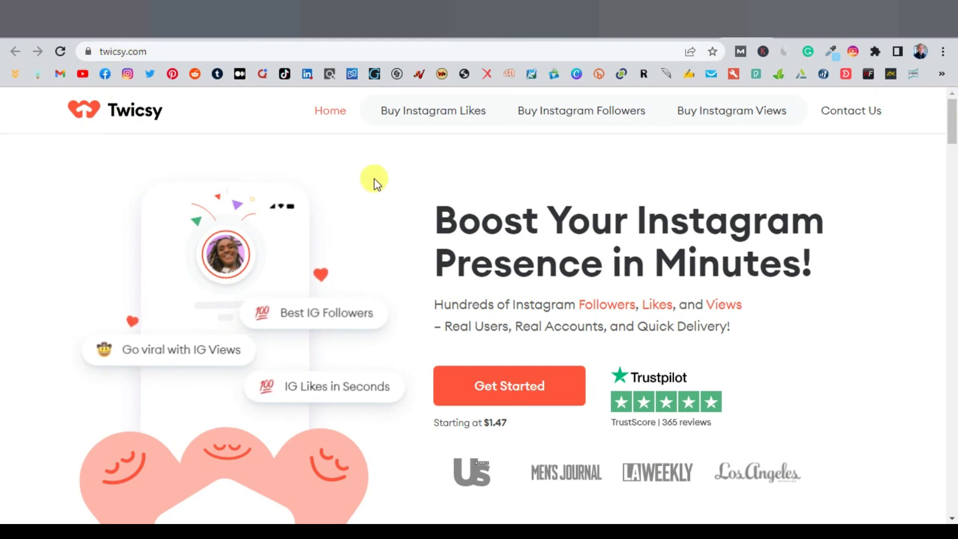
- Examine the Twicsy homepage's introduction, including its claim of real users and accounts and its Trustpilot rating
{"action": "scroll", "coordinate": [430, 199], "scroll_direction": "down", "scroll_amount": 1}
{"action": "scroll", "coordinate": [430, 199], "scroll_direction": "up", "scroll_amount": 1}
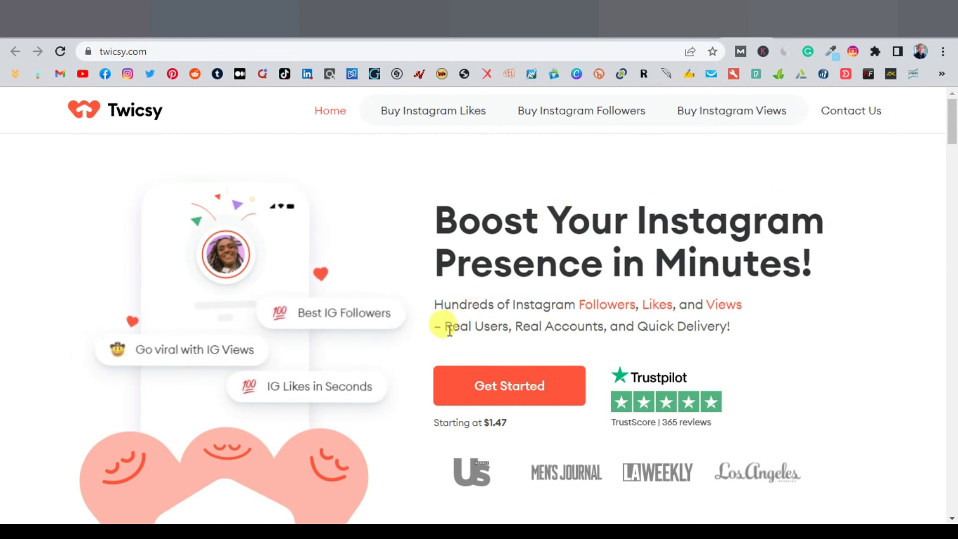
{"action": "left_click_drag", "start_coordinate": [449, 330], "coordinate": [536, 329]}
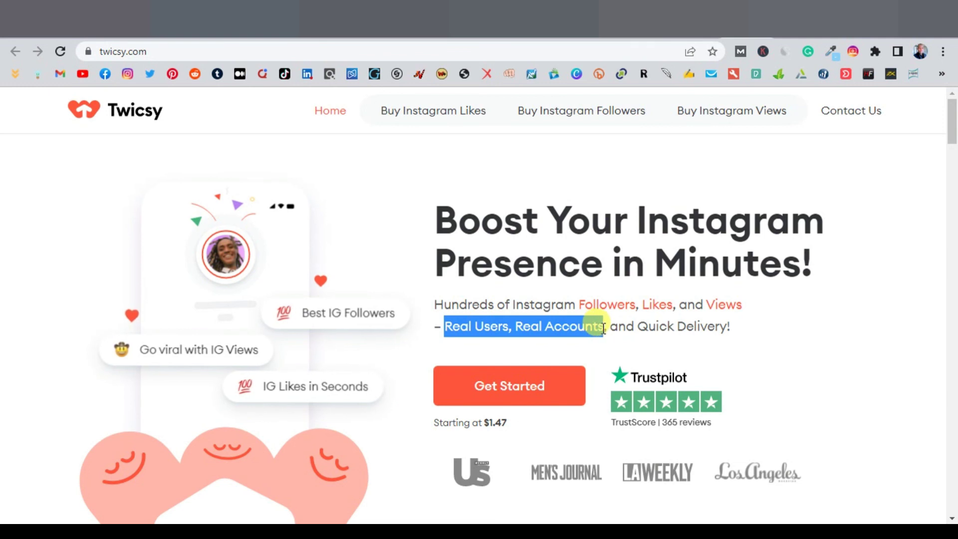
{"action": "left_click", "coordinate": [821, 261]}
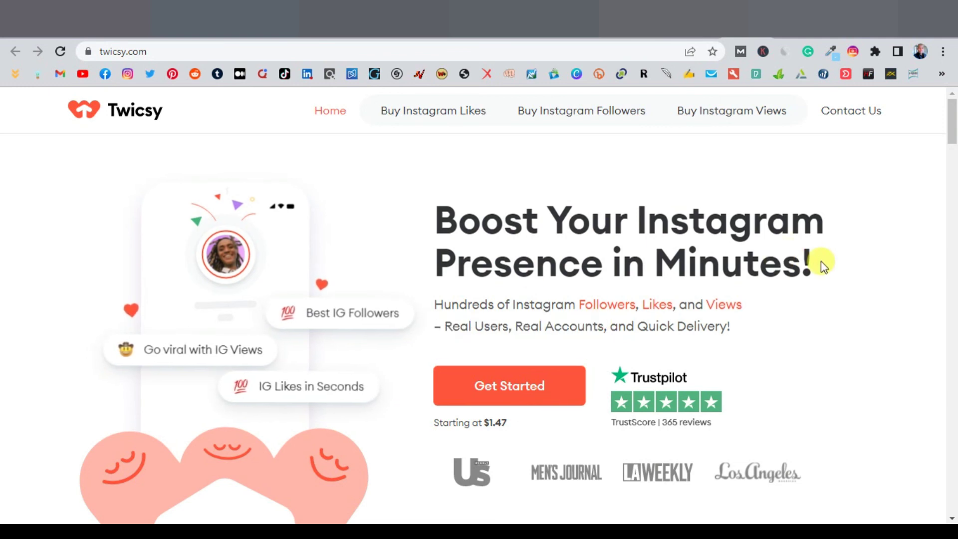
{"action": "scroll", "coordinate": [821, 261], "scroll_direction": "down", "scroll_amount": 3}
{"action": "scroll", "coordinate": [821, 262], "scroll_direction": "up", "scroll_amount": 3}
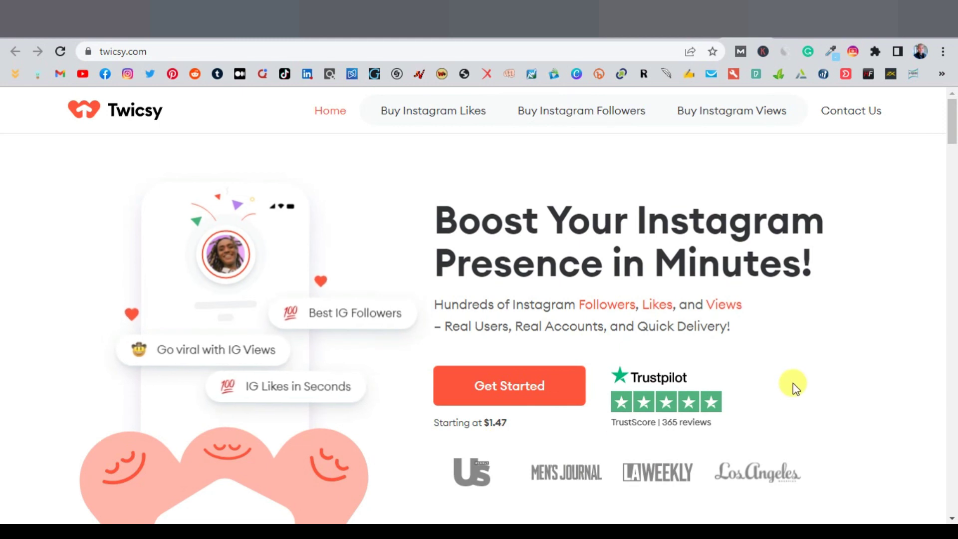
{"action": "scroll", "coordinate": [792, 382], "scroll_direction": "down", "scroll_amount": 1}
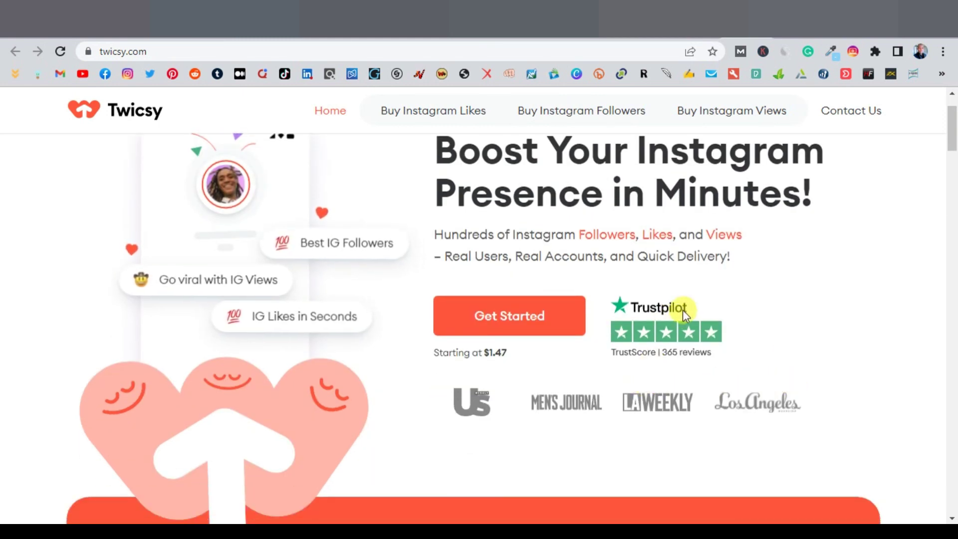
{"action": "scroll", "coordinate": [486, 373], "scroll_direction": "up", "scroll_amount": 1}
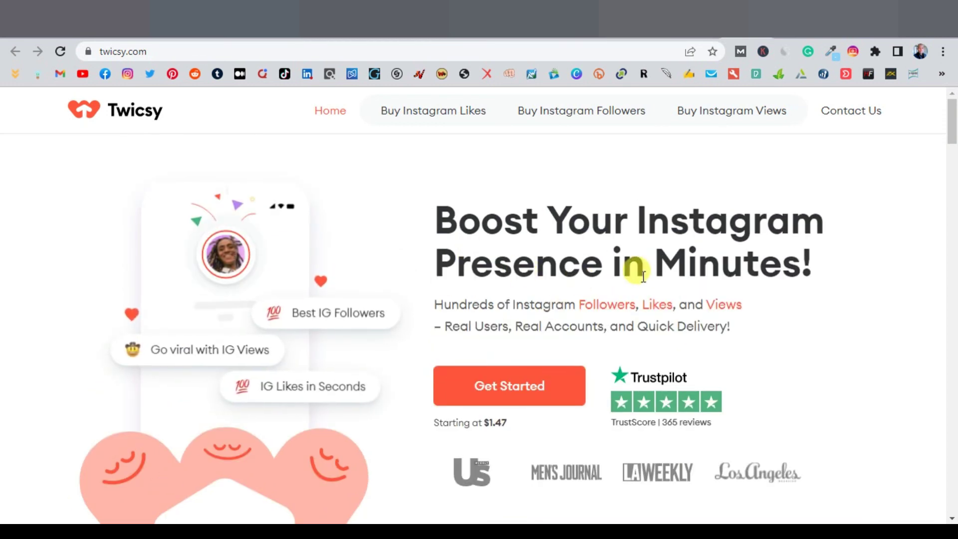
- Read through the Twicsy homepage sections on the service's benefits and how it works
{"action": "scroll", "coordinate": [643, 276], "scroll_direction": "down", "scroll_amount": 1}
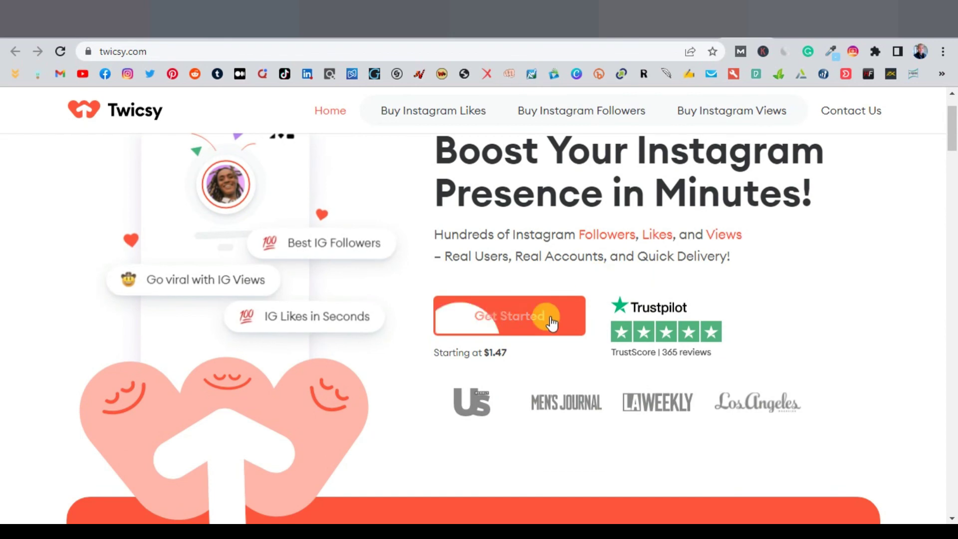
{"action": "scroll", "coordinate": [734, 291], "scroll_direction": "down", "scroll_amount": 1}
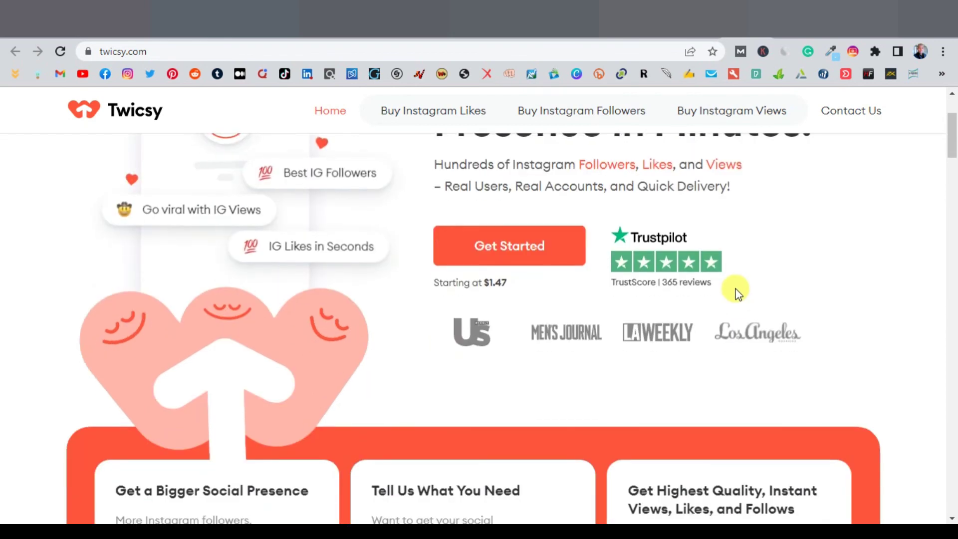
{"action": "scroll", "coordinate": [649, 291], "scroll_direction": "down", "scroll_amount": 1}
{"action": "scroll", "coordinate": [576, 290], "scroll_direction": "down", "scroll_amount": 1}
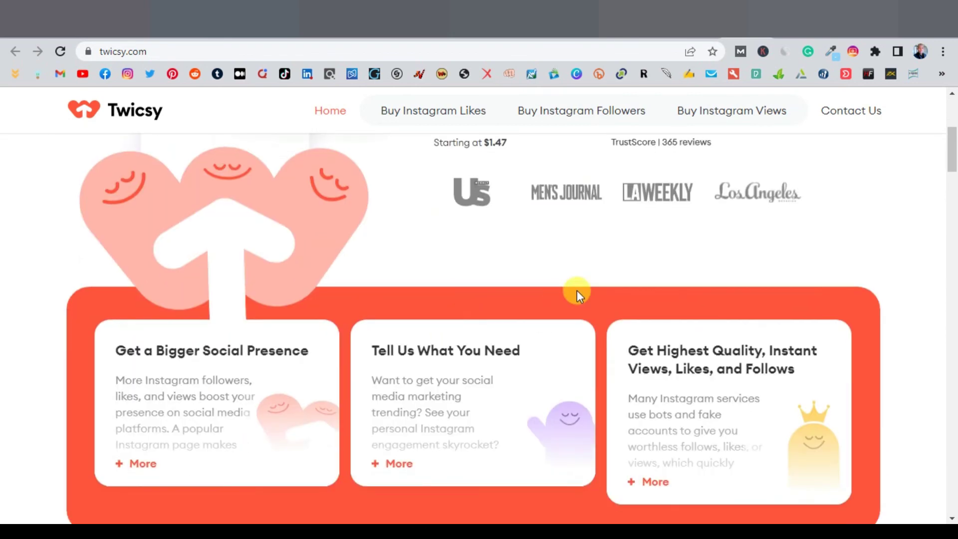
{"action": "scroll", "coordinate": [577, 290], "scroll_direction": "down", "scroll_amount": 5}
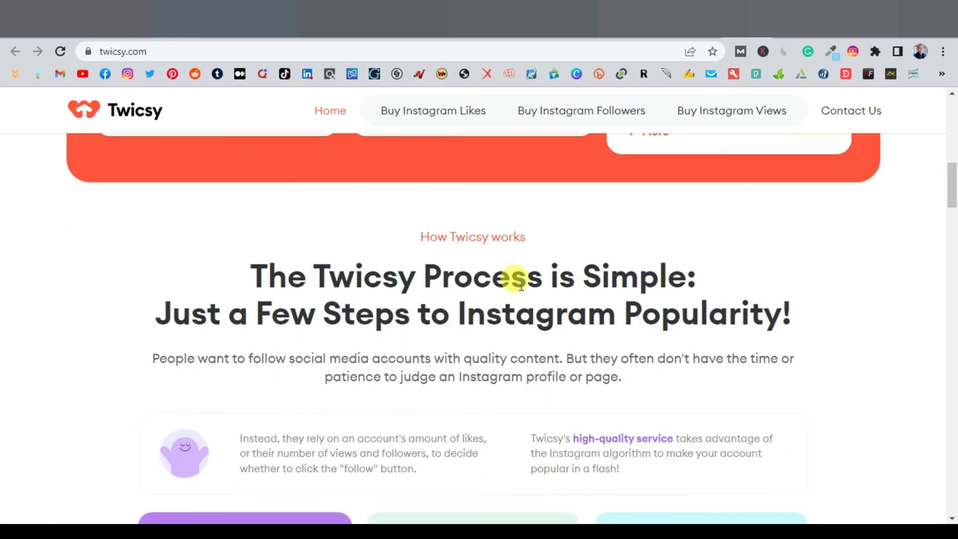
{"action": "scroll", "coordinate": [521, 286], "scroll_direction": "down", "scroll_amount": 3}
{"action": "scroll", "coordinate": [520, 285], "scroll_direction": "up", "scroll_amount": 15}
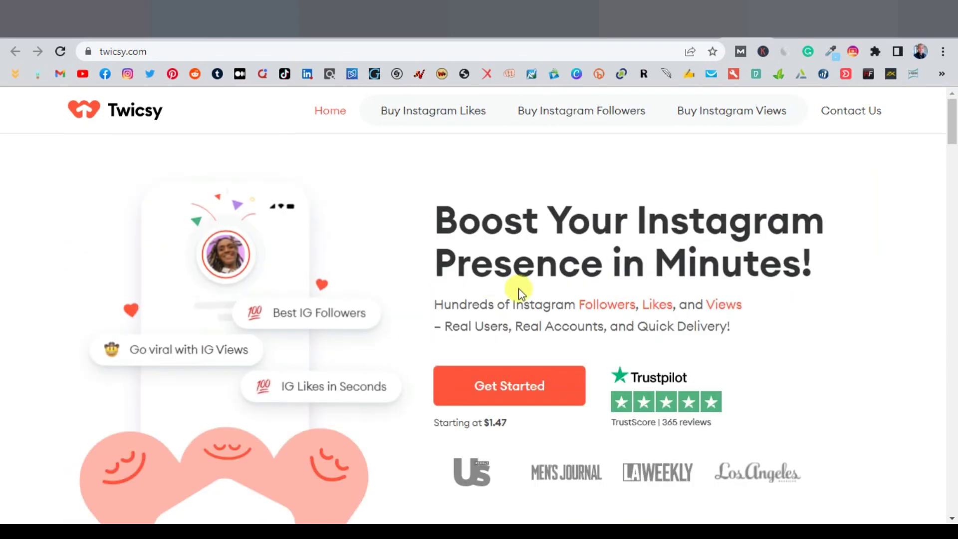